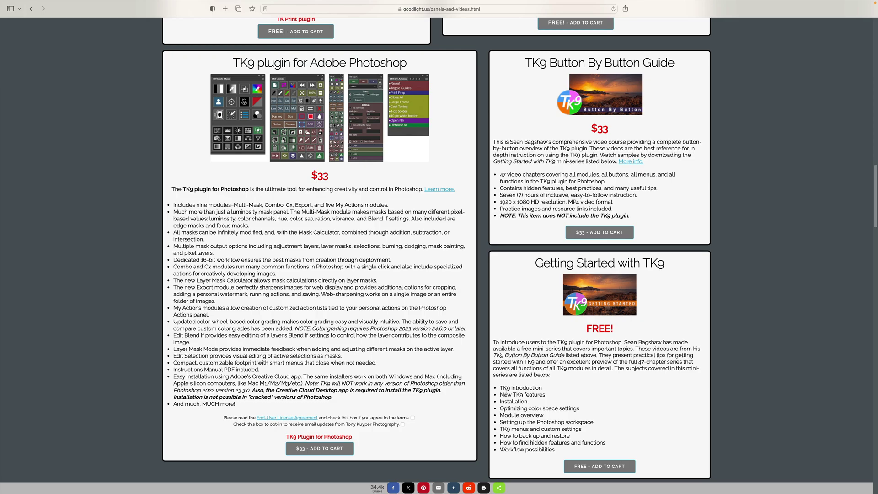
Browse the TK9 and TK Print plugin and video series listings on the goodlight.us page.
{"action": "scroll", "coordinate": [506, 392], "scroll_direction": "up", "scroll_amount": 10}
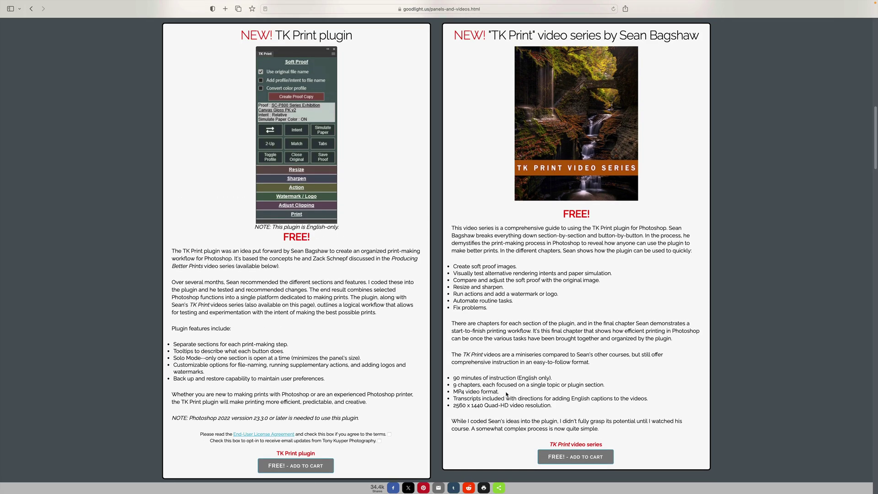
{"action": "scroll", "coordinate": [506, 394], "scroll_direction": "up", "scroll_amount": 1}
{"action": "scroll", "coordinate": [506, 392], "scroll_direction": "down", "scroll_amount": 1}
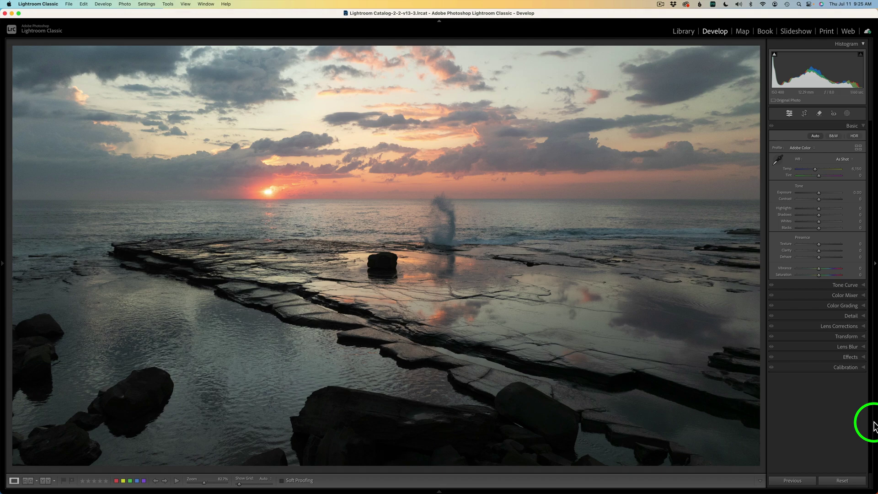
Switch to Lightroom Classic, paste the copied develop settings onto the seascape photo, and review its Detail and Lens Corrections settings.
{"action": "key", "text": "super+shift+v"}
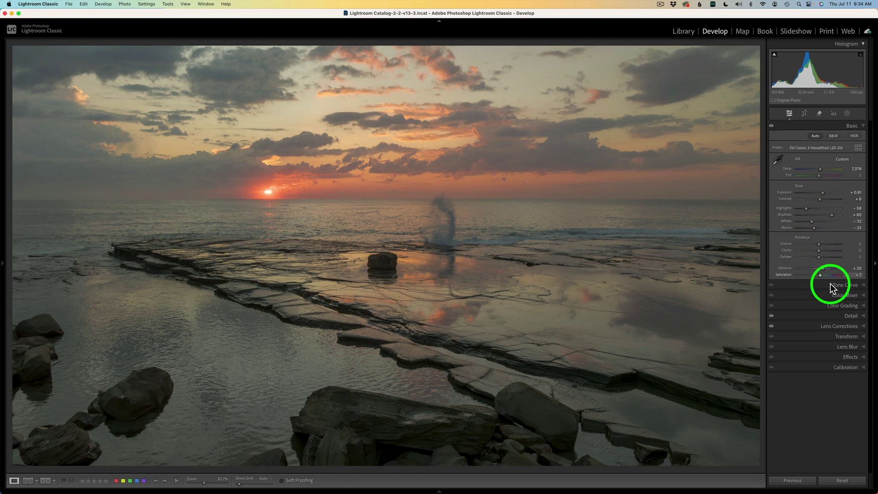
{"action": "left_click", "coordinate": [838, 318]}
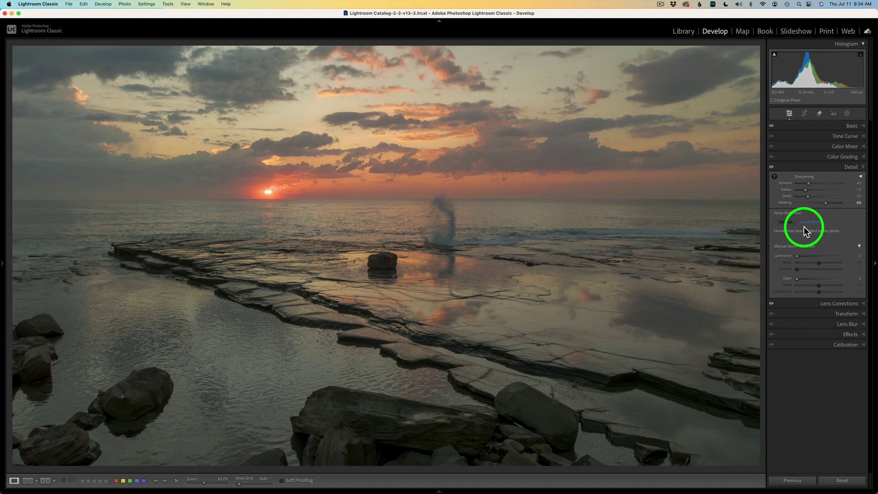
{"action": "left_click", "coordinate": [817, 167]}
{"action": "left_click", "coordinate": [835, 178]}
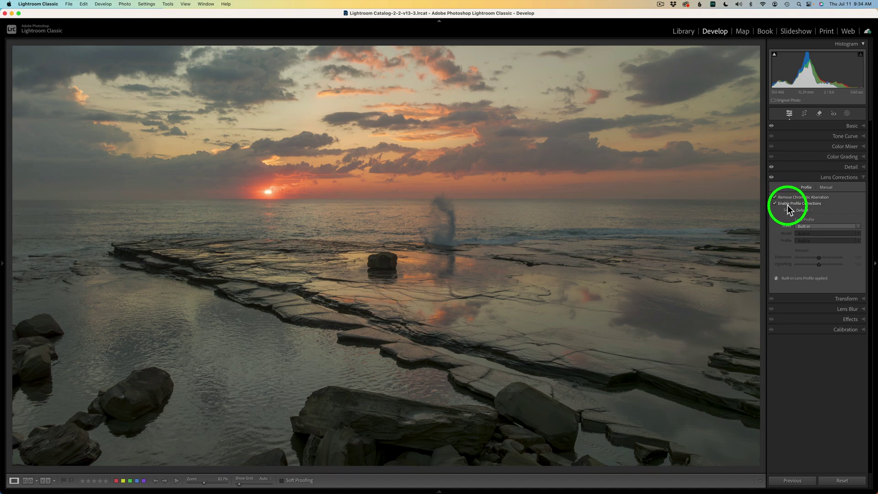
Send the seascape photo from Lightroom Classic to Adobe Photoshop 2024 for editing.
{"action": "right_click", "coordinate": [395, 188]}
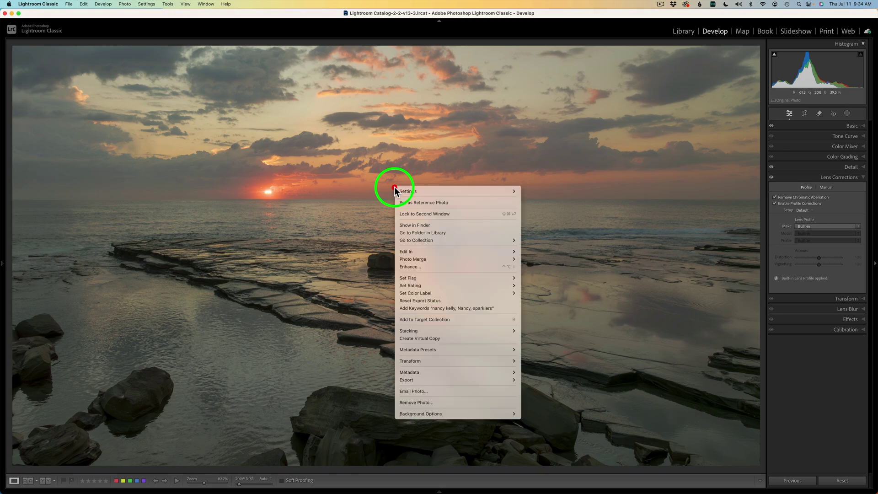
{"action": "mouse_move", "coordinate": [422, 253]}
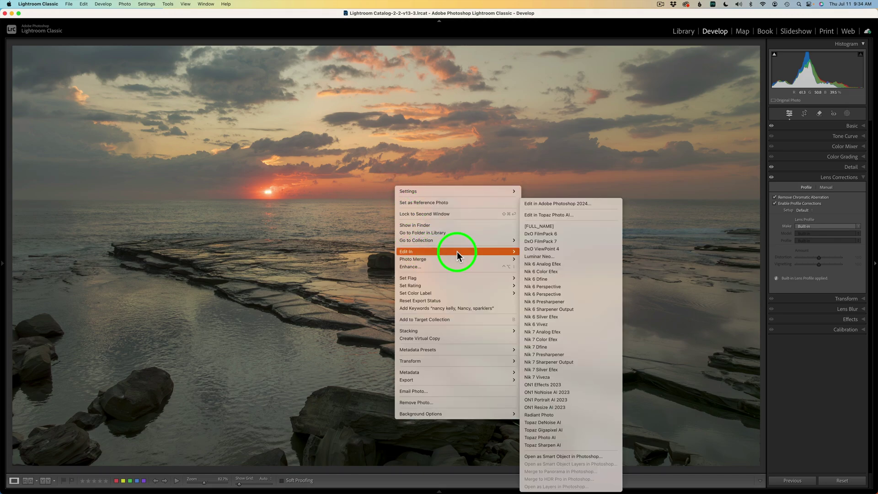
{"action": "left_click", "coordinate": [563, 30]}
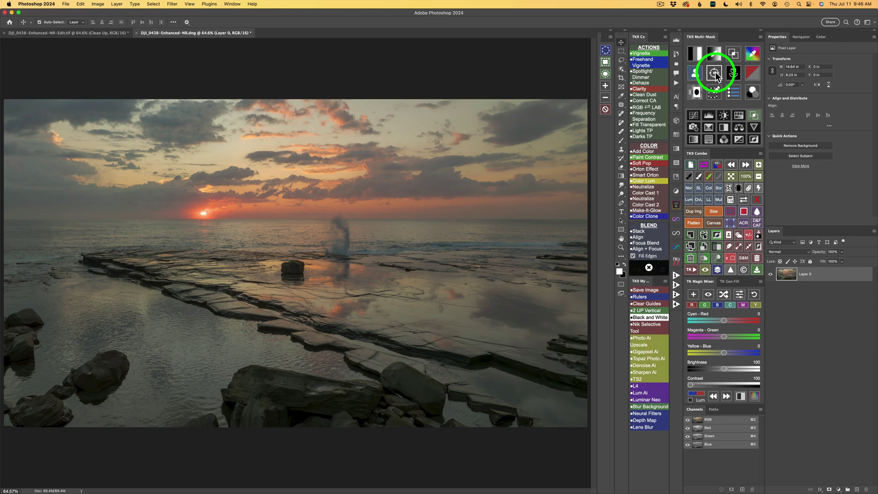
Generate a TK9 depth map of the image, invert it so the foreground is white, and save it as a channel only.
{"action": "left_click", "coordinate": [714, 74]}
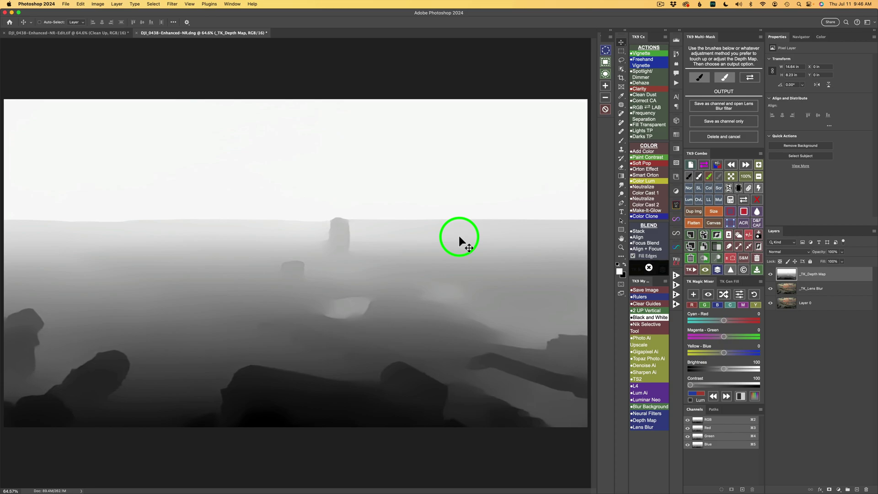
{"action": "left_click", "coordinate": [718, 234]}
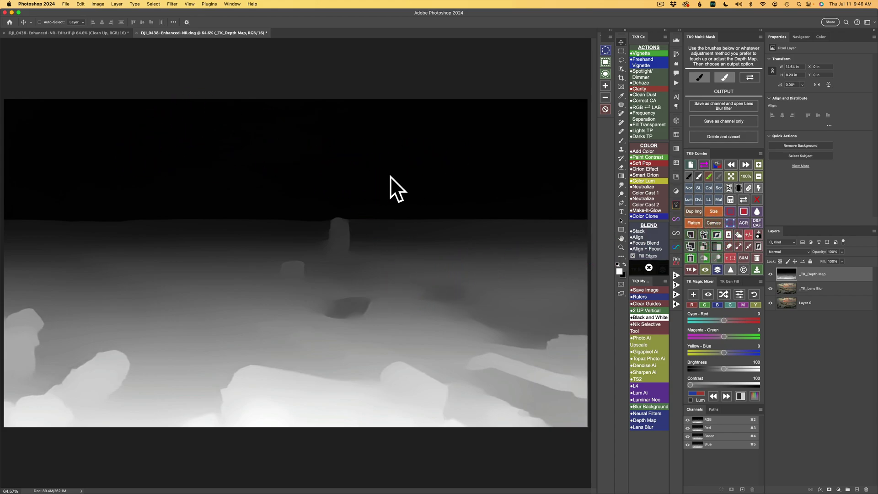
{"action": "left_click", "coordinate": [717, 121]}
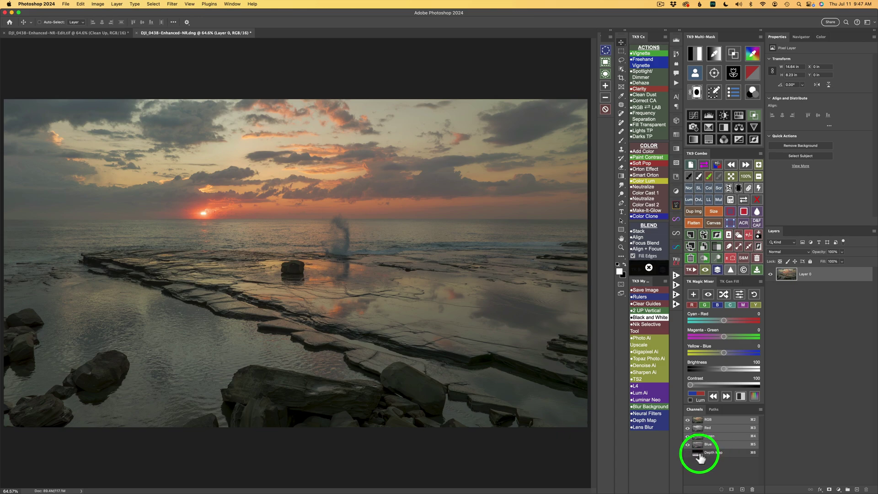
Rename the Depth Map channel to FG and return to the RGB composite view.
{"action": "double_click", "coordinate": [716, 452]}
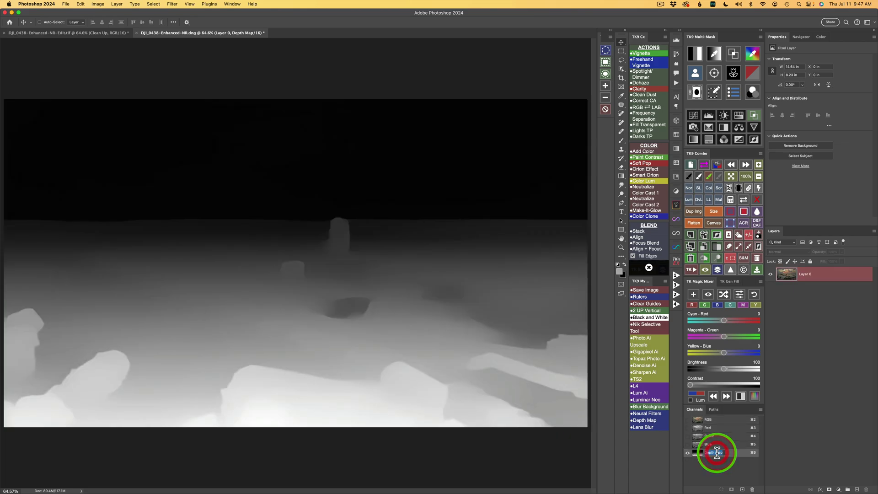
{"action": "type", "text": "FG"}
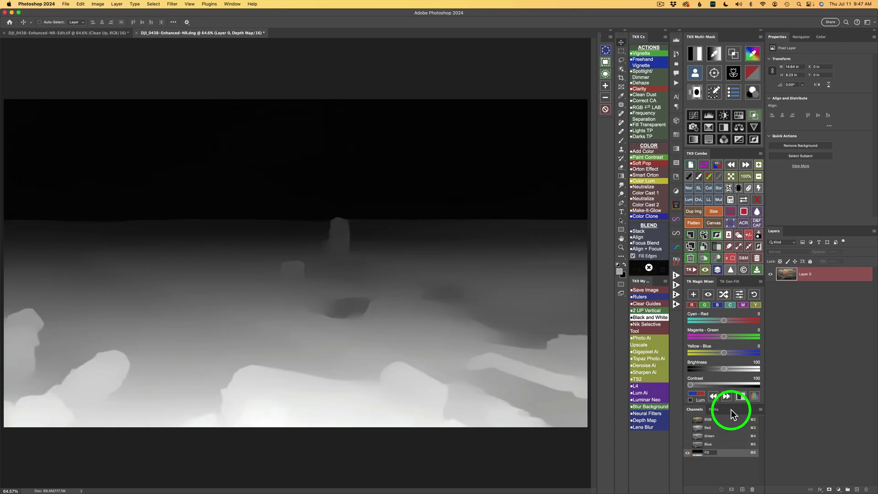
{"action": "key", "text": "Return"}
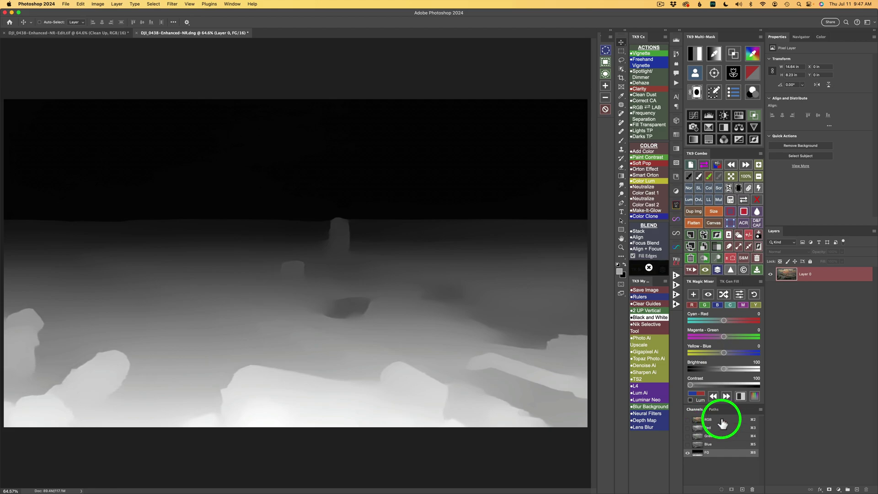
{"action": "left_click", "coordinate": [722, 421]}
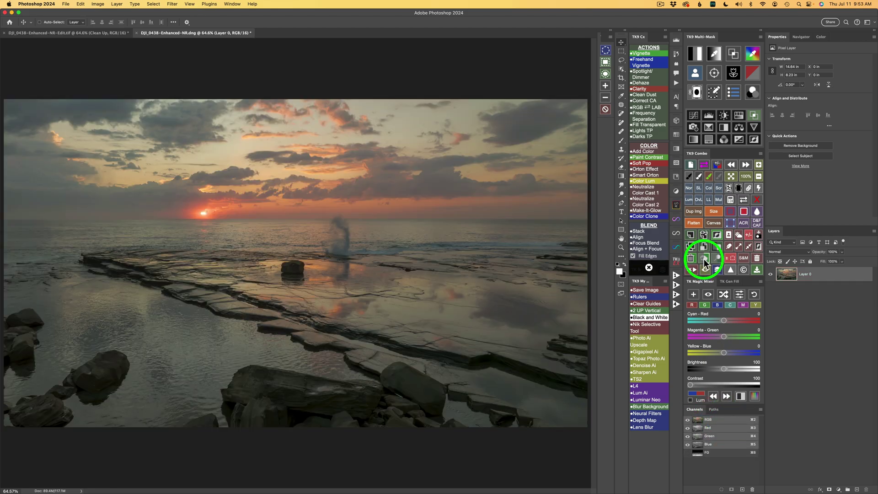
Select the sky, save it as a channel named Sky, and clear the selection.
{"action": "left_click", "coordinate": [739, 235]}
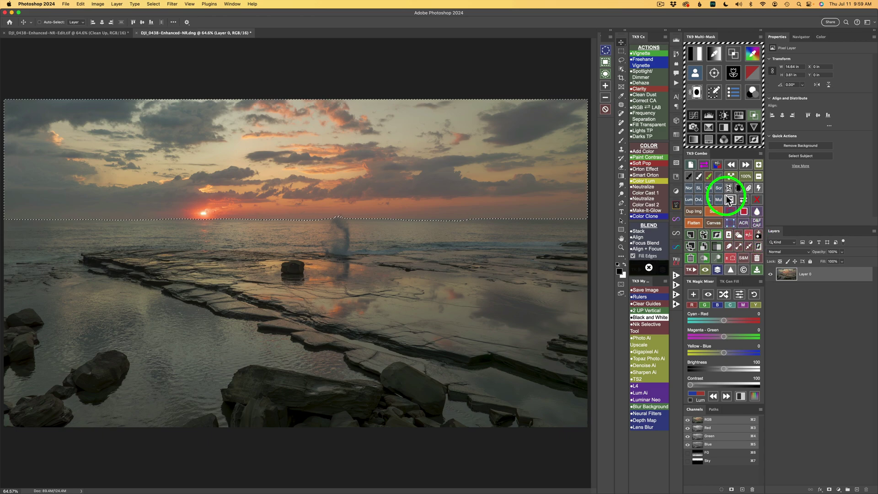
{"action": "left_click", "coordinate": [606, 109]}
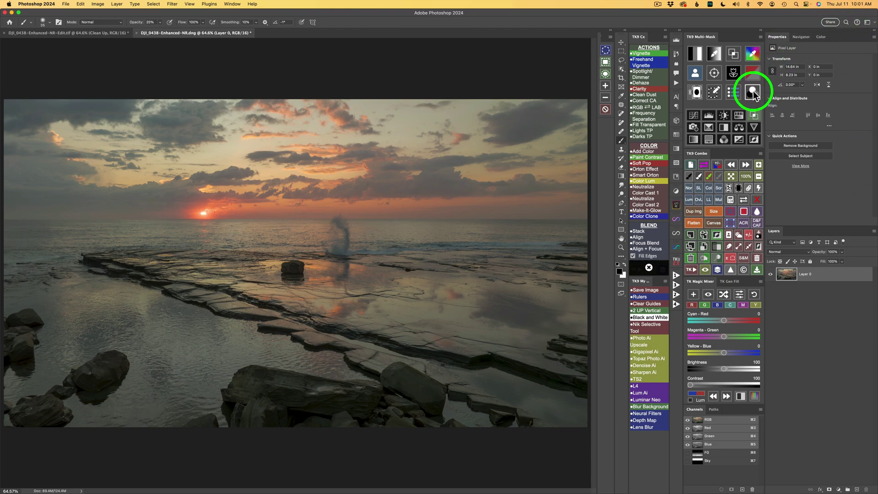
Add two TK9 Color Grading adjustment layers above Layer 0.
{"action": "left_click", "coordinate": [753, 94]}
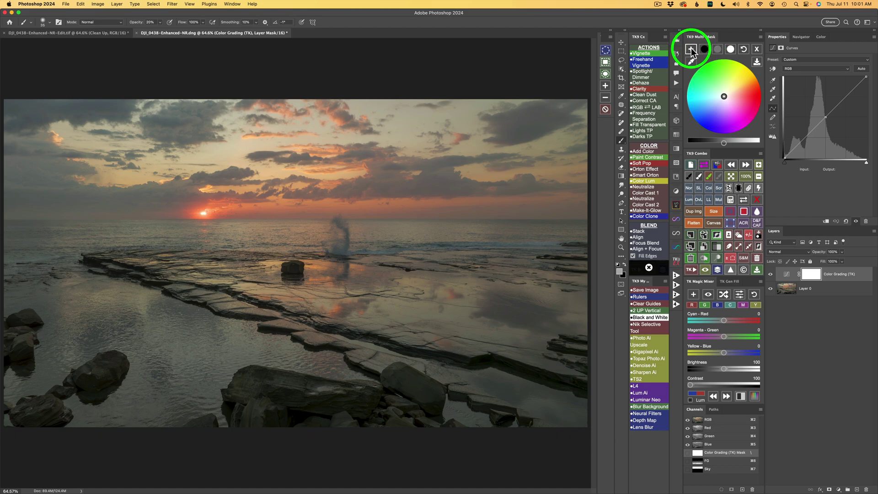
{"action": "left_click", "coordinate": [691, 50]}
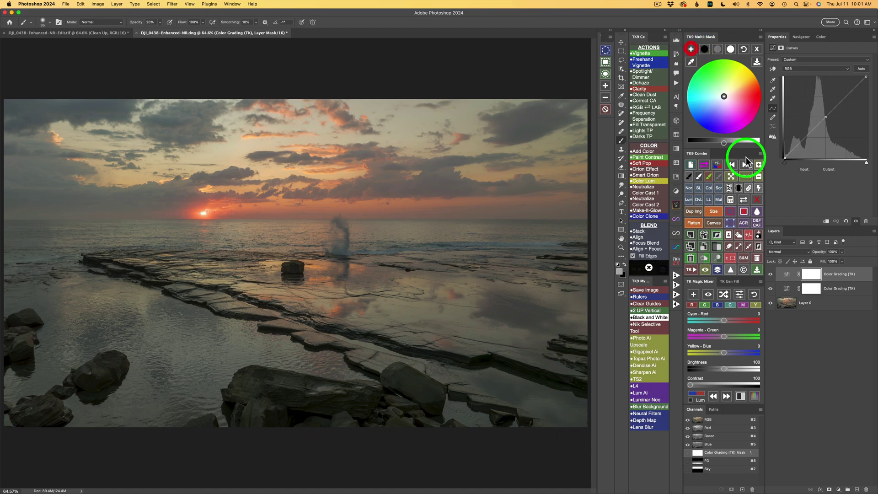
Load the FG channel as the layer mask of the lower Color Grading layer.
{"action": "left_click", "coordinate": [788, 292]}
{"action": "left_click", "coordinate": [788, 291]}
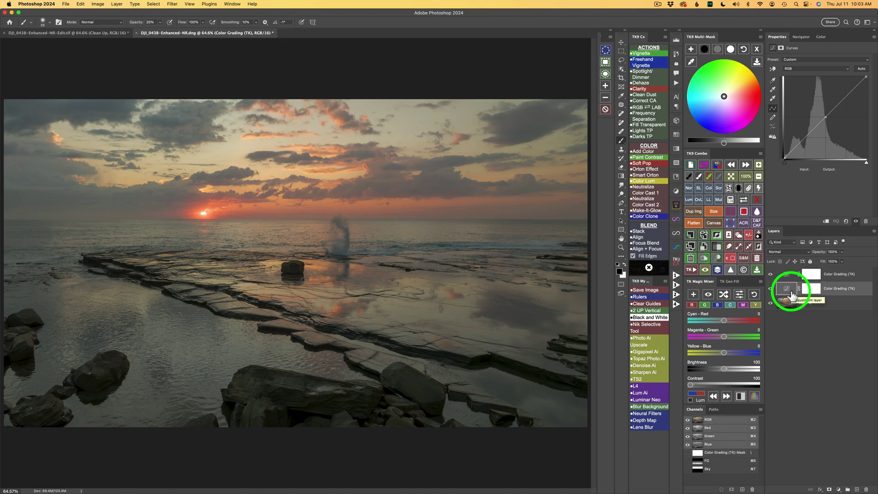
{"action": "left_click", "coordinate": [730, 199]}
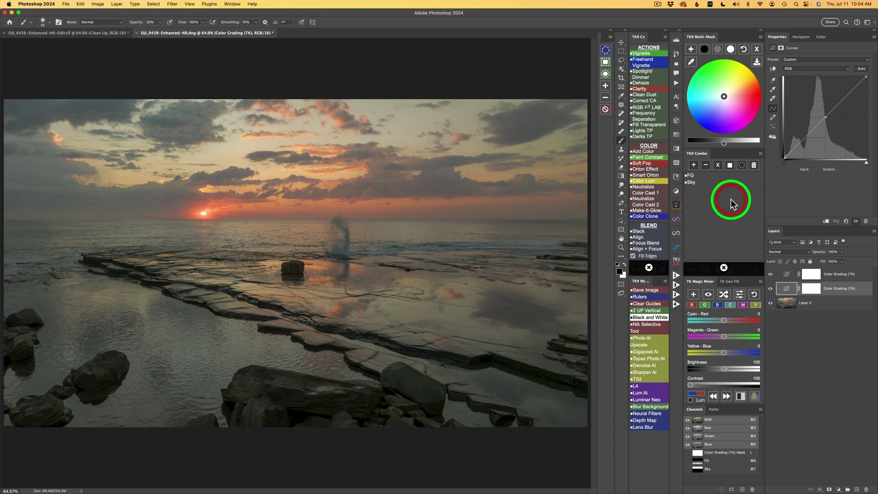
{"action": "left_click", "coordinate": [705, 184]}
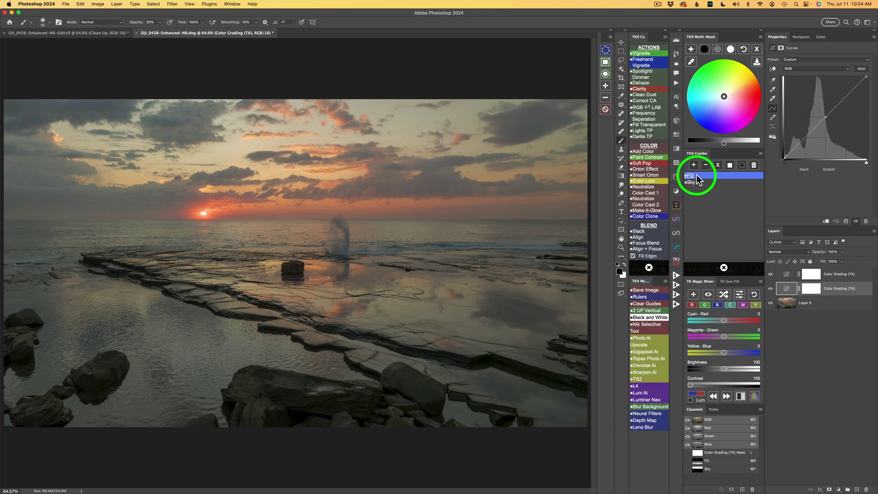
{"action": "left_click", "coordinate": [695, 175]}
{"action": "left_click", "coordinate": [729, 164]}
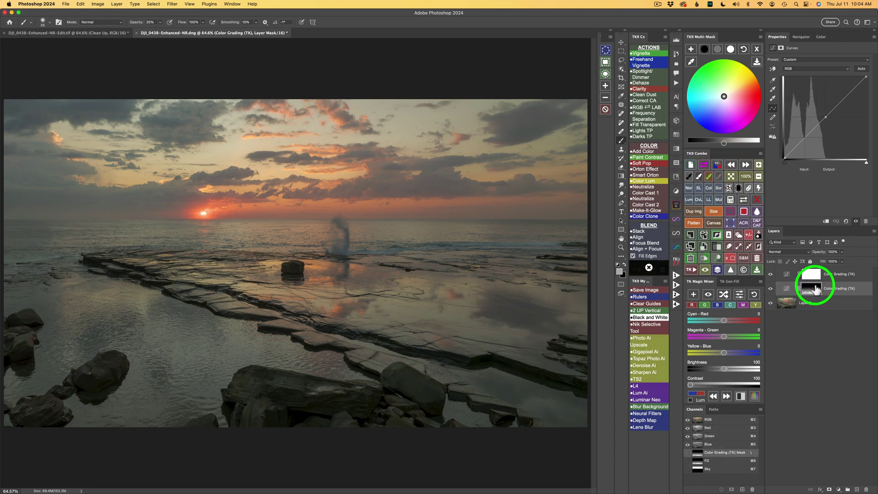
Select the upper Color Grading layer, leave the color grading controls, and load the Sky channel as the current TK9 mask.
{"action": "left_click", "coordinate": [786, 276]}
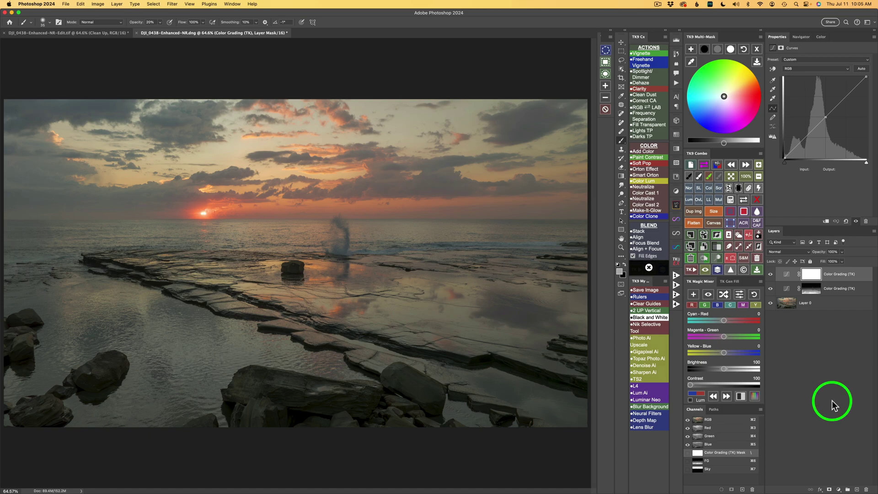
{"action": "left_click", "coordinate": [757, 51]}
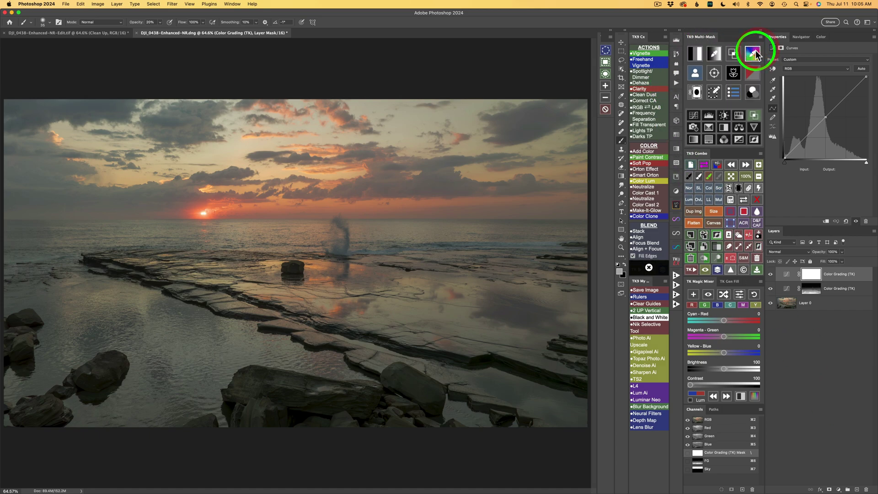
{"action": "left_click", "coordinate": [697, 70]}
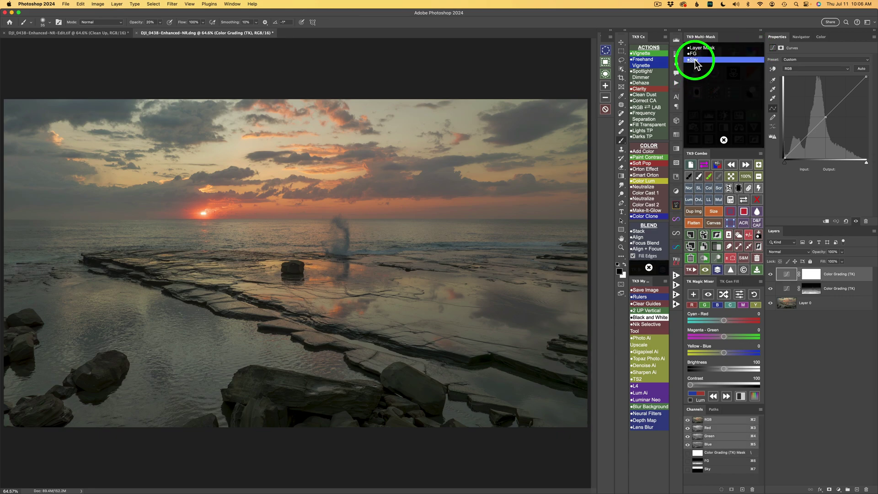
{"action": "left_click", "coordinate": [695, 60]}
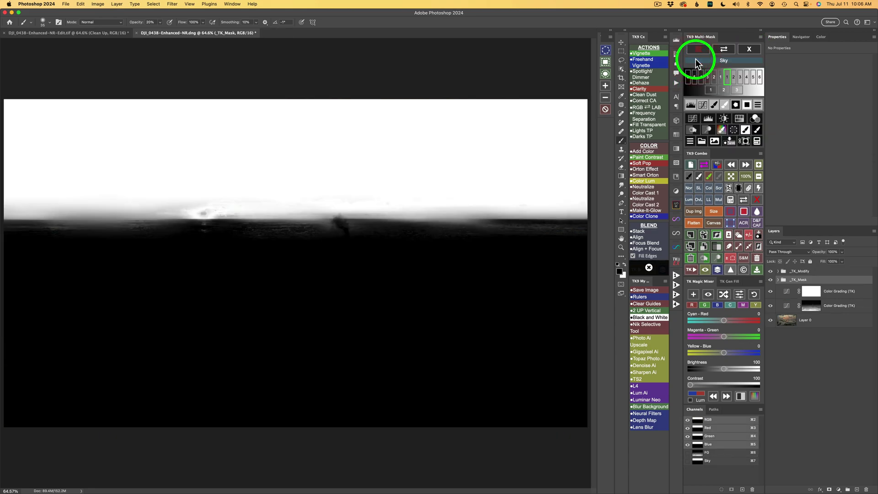
Intersect the Sky mask with the Midtones 3 luminosity mask using the TK9 mask calculator.
{"action": "left_click", "coordinate": [757, 140]}
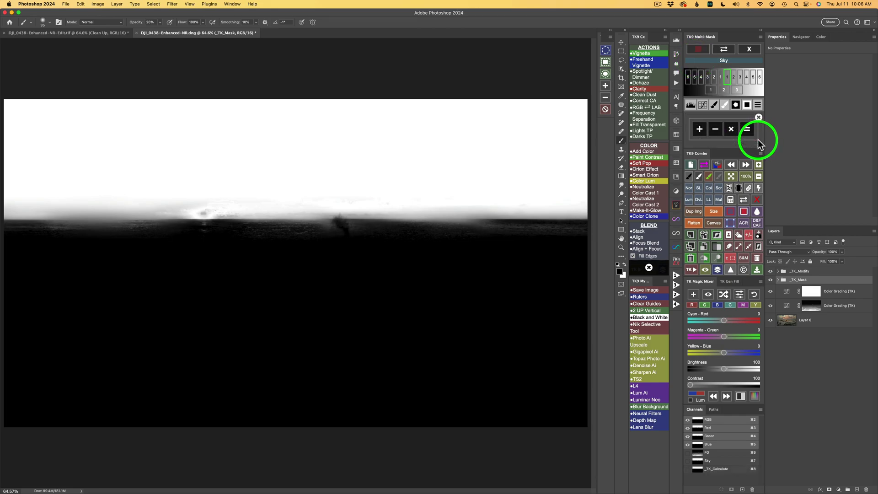
{"action": "left_click", "coordinate": [730, 129]}
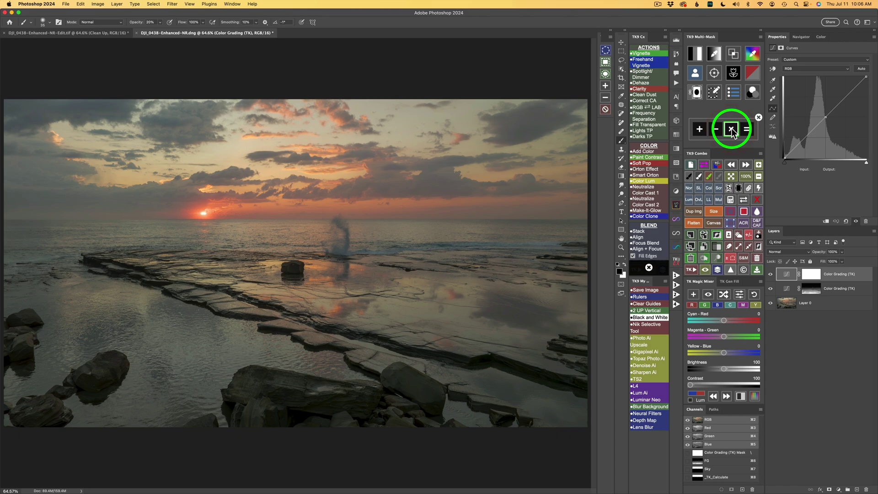
{"action": "left_click", "coordinate": [695, 53]}
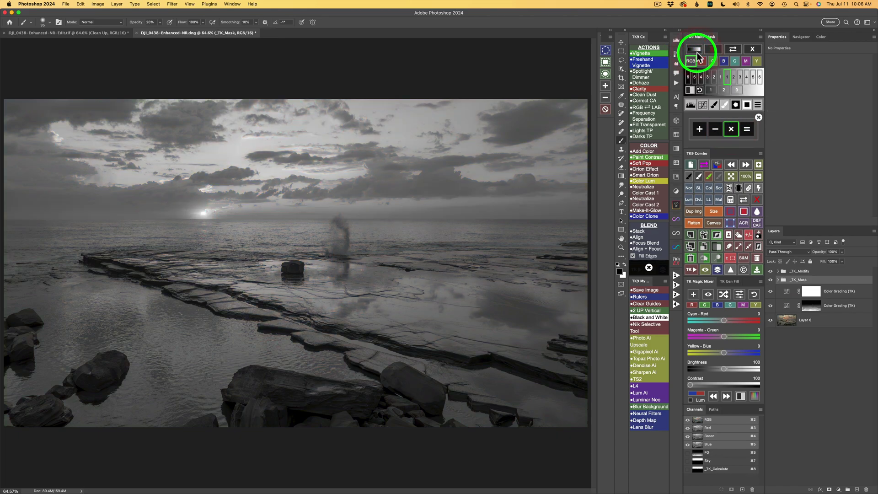
{"action": "left_click", "coordinate": [737, 89]}
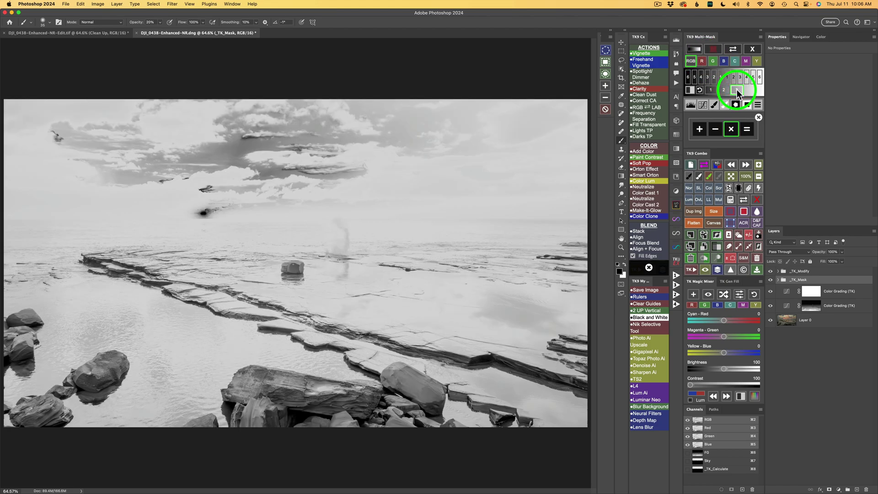
{"action": "left_click", "coordinate": [747, 130]}
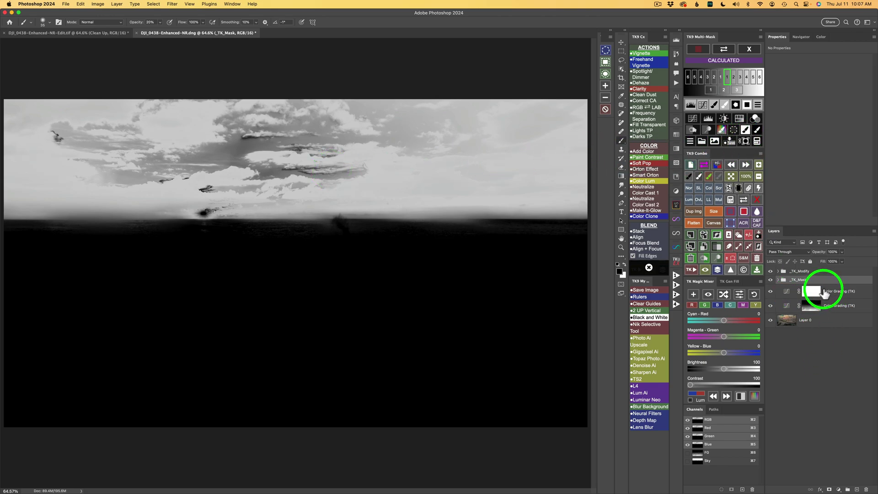
Apply the calculated sky mask to the upper Color Grading layer's mask and make that layer's adjustment active.
{"action": "left_click", "coordinate": [746, 141]}
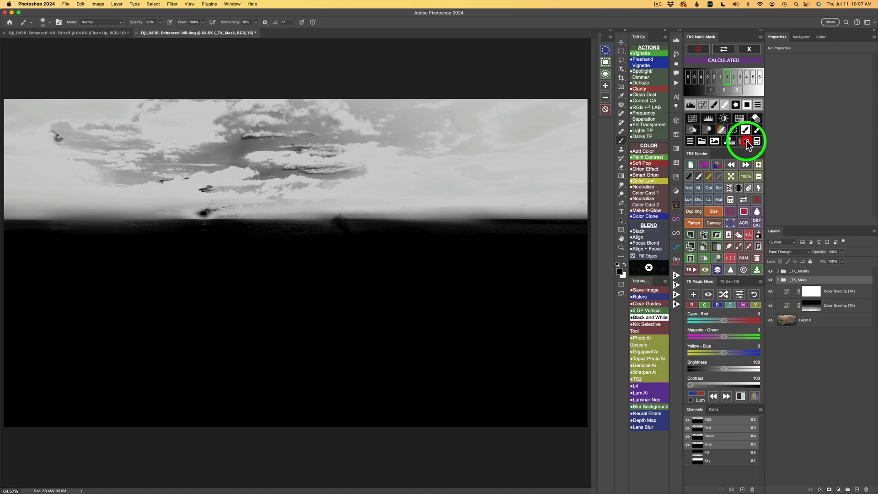
{"action": "left_click", "coordinate": [810, 277]}
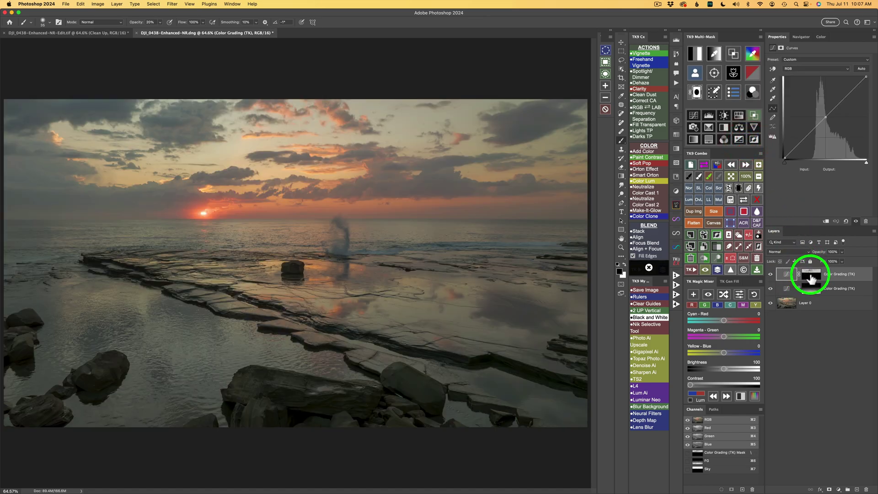
{"action": "left_click", "coordinate": [786, 275]}
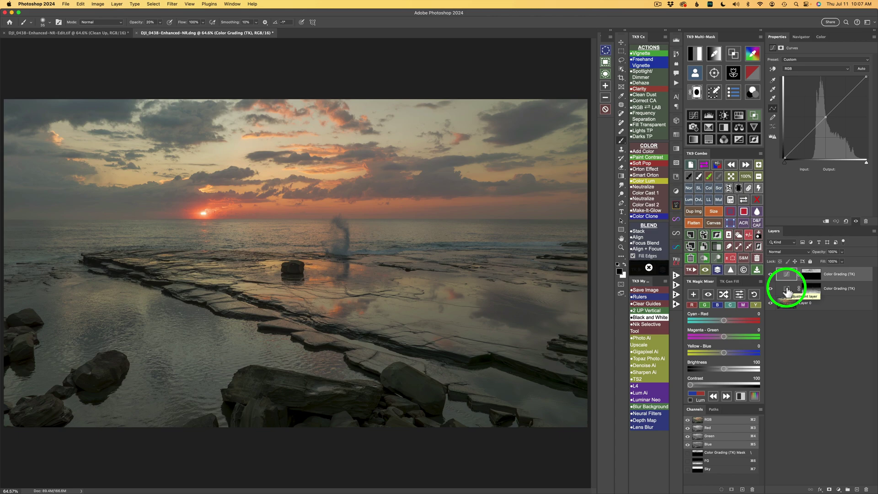
Open color grading for the lower Color Grading layer and set its midtones to hue 37, saturation 23 and brightness 36.
{"action": "left_click", "coordinate": [786, 292]}
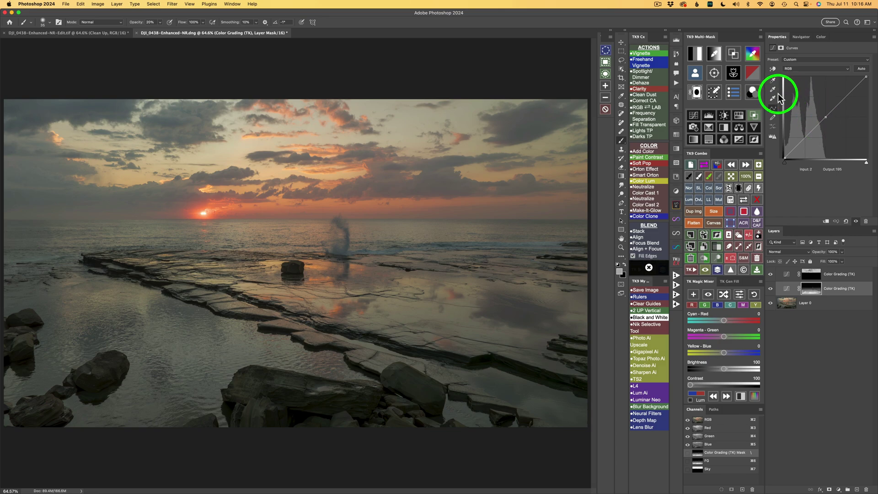
{"action": "left_click", "coordinate": [753, 93]}
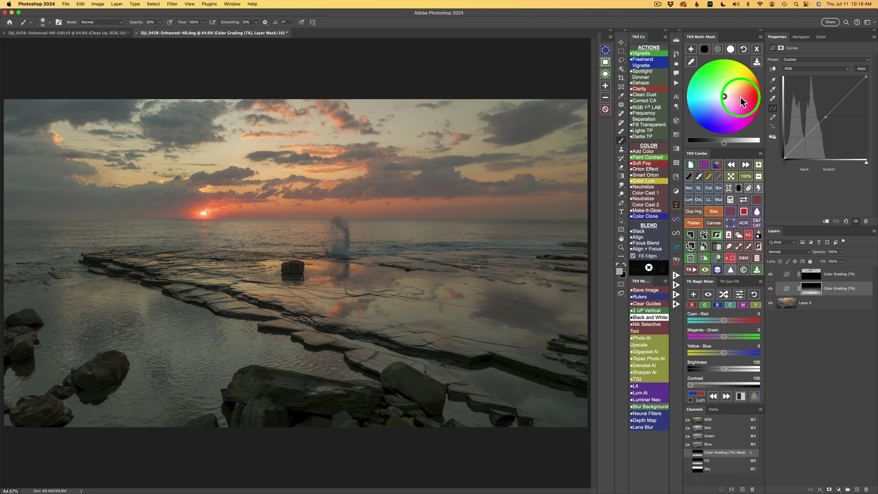
{"action": "left_click", "coordinate": [825, 118]}
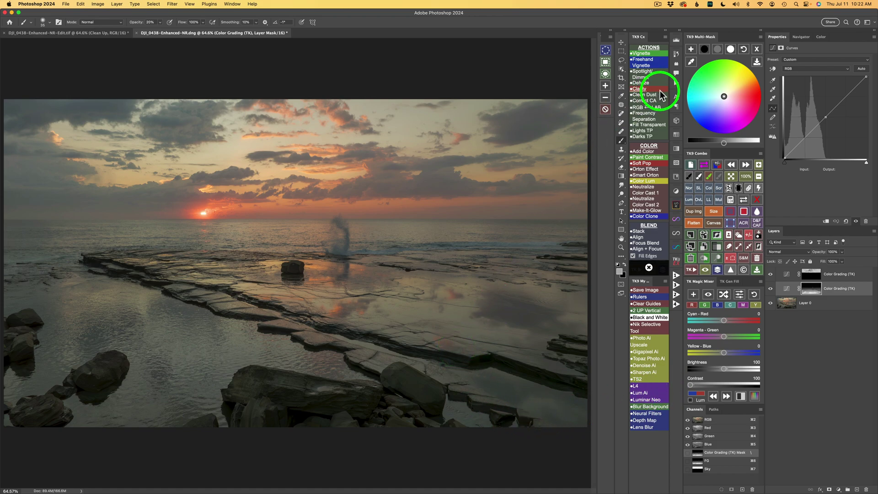
{"action": "left_click", "coordinate": [719, 51]}
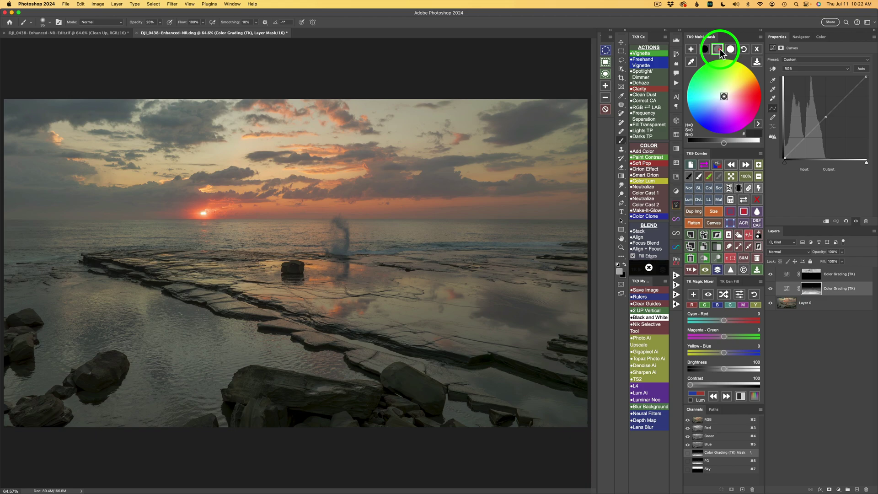
{"action": "left_click", "coordinate": [723, 143]}
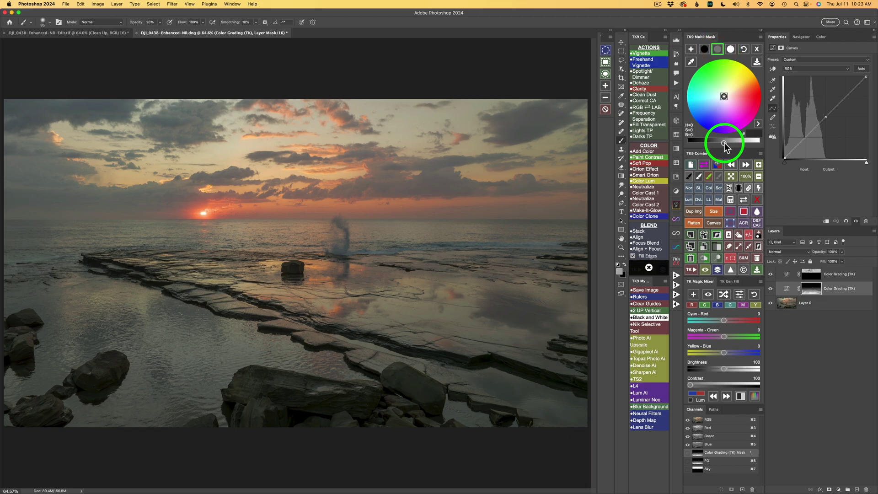
{"action": "left_click_drag", "start_coordinate": [724, 143], "coordinate": [732, 145]}
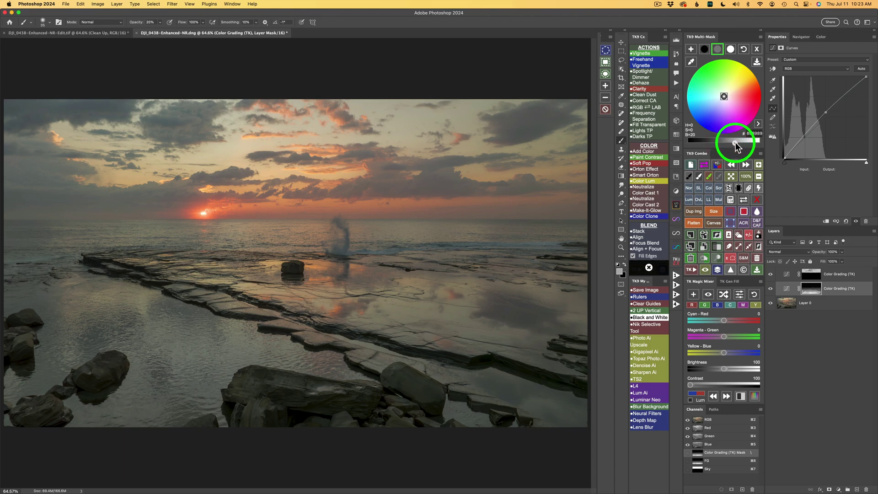
{"action": "left_click_drag", "start_coordinate": [735, 142], "coordinate": [744, 142]}
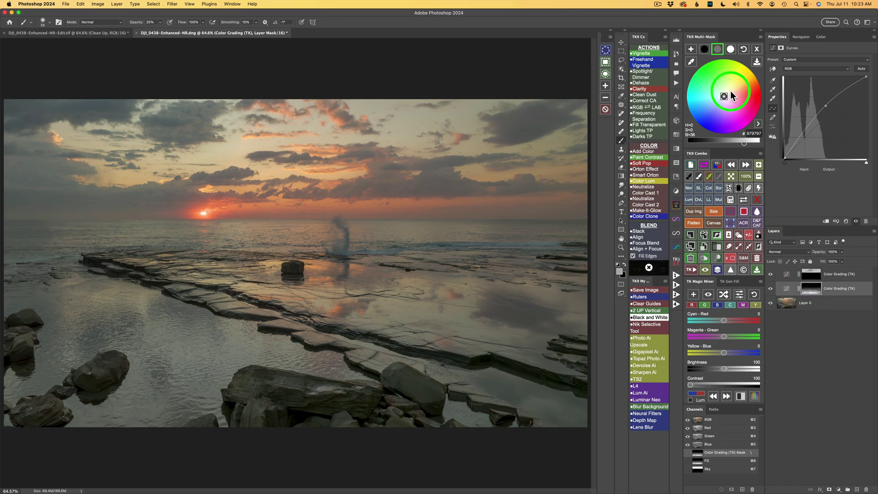
{"action": "left_click", "coordinate": [731, 91]}
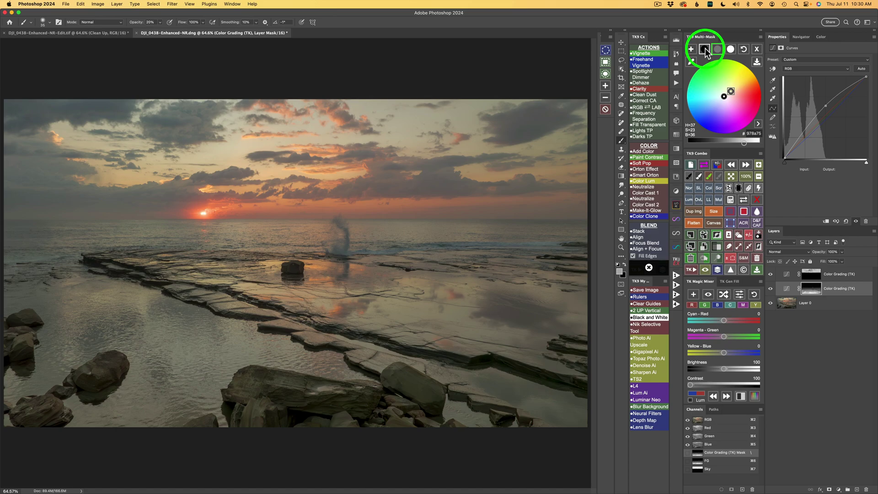
Lower the shadows brightness of the lower Color Grading layer to -15 and compare the image with and without that layer.
{"action": "left_click", "coordinate": [704, 49]}
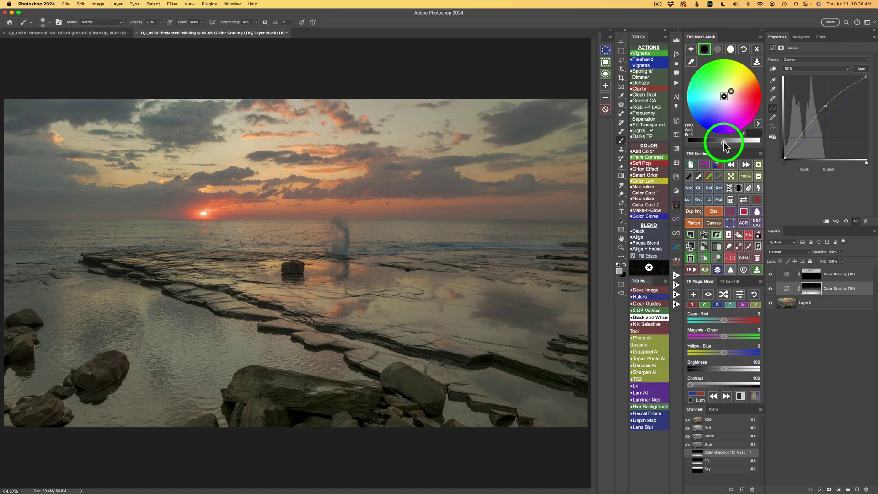
{"action": "left_click_drag", "start_coordinate": [723, 146], "coordinate": [716, 146]}
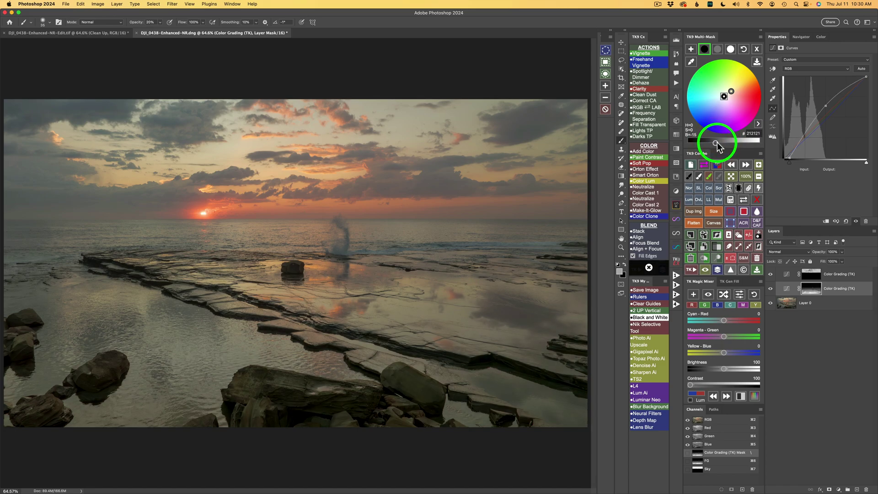
{"action": "left_click", "coordinate": [770, 289]}
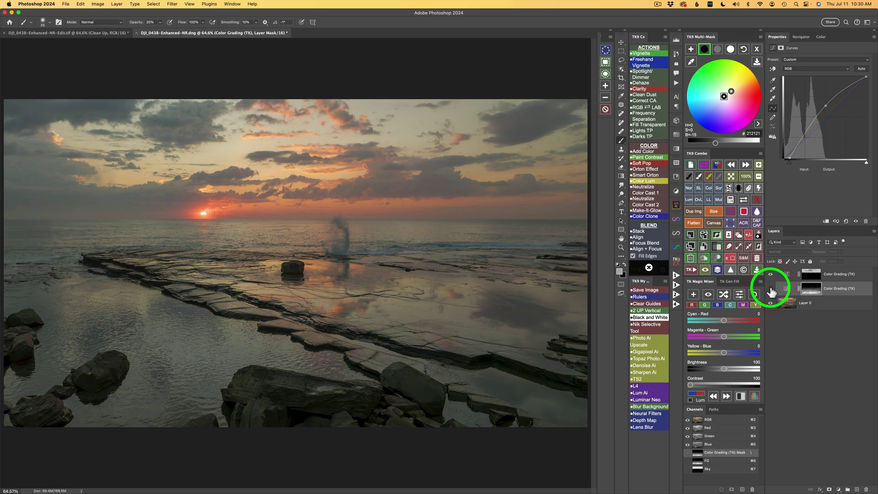
{"action": "left_click", "coordinate": [770, 289]}
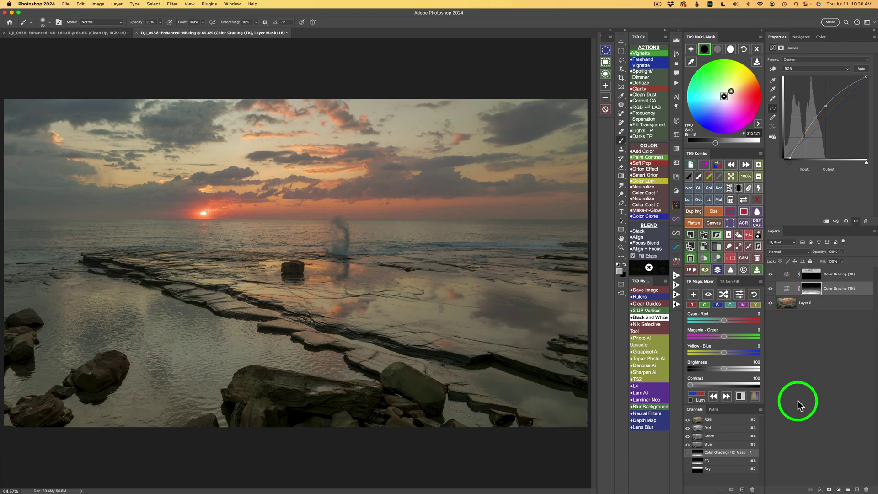
Make the upper Color Grading layer active and raise its midtones brightness to 22.
{"action": "left_click", "coordinate": [786, 274]}
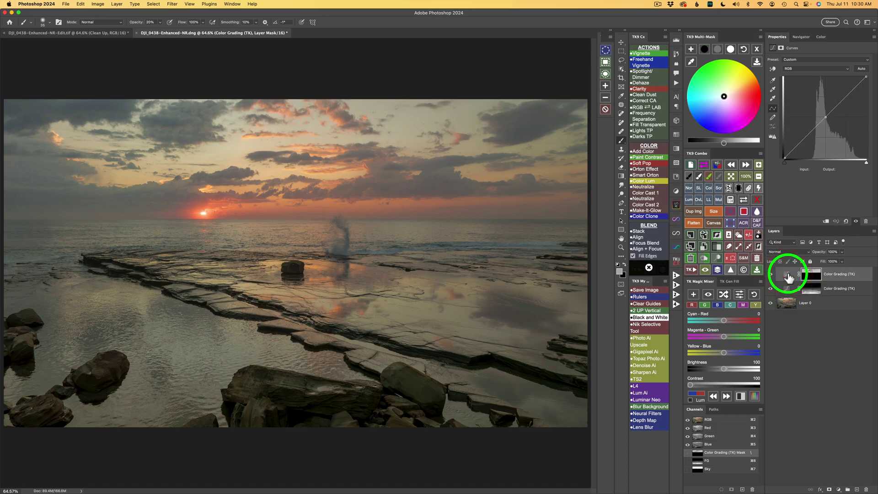
{"action": "left_click", "coordinate": [717, 49]}
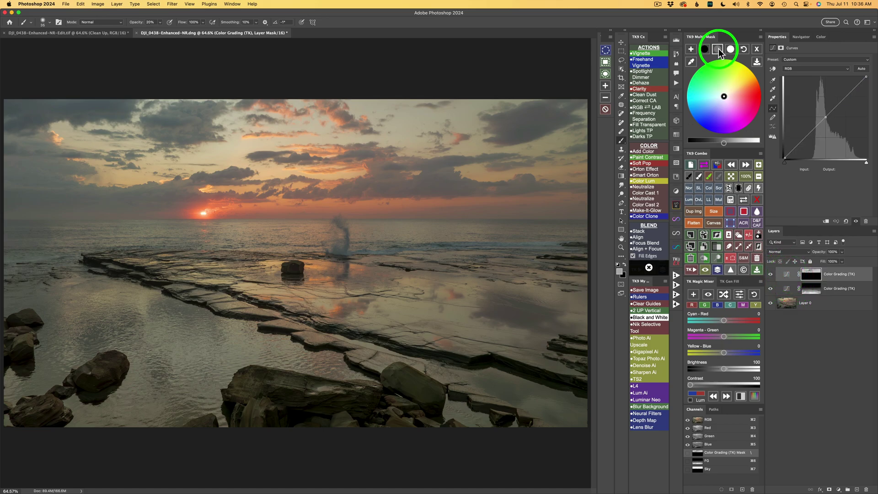
{"action": "left_click", "coordinate": [717, 48]}
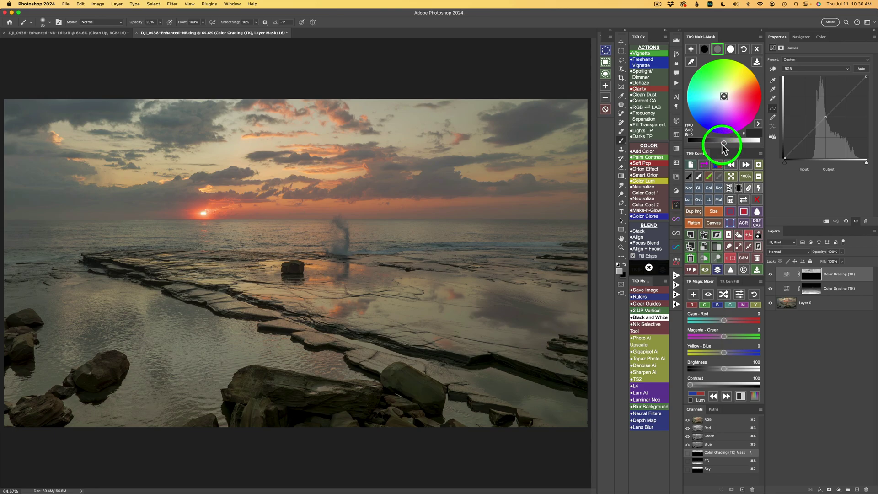
{"action": "left_click_drag", "start_coordinate": [723, 144], "coordinate": [736, 145]}
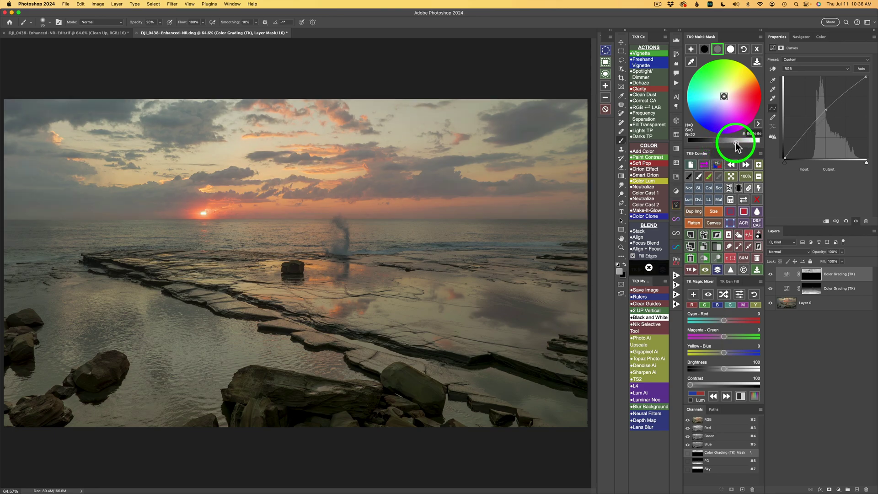
Lower the upper Color Grading layer's shadows brightness to -41 and compare the image with and without the grading.
{"action": "left_click", "coordinate": [704, 50]}
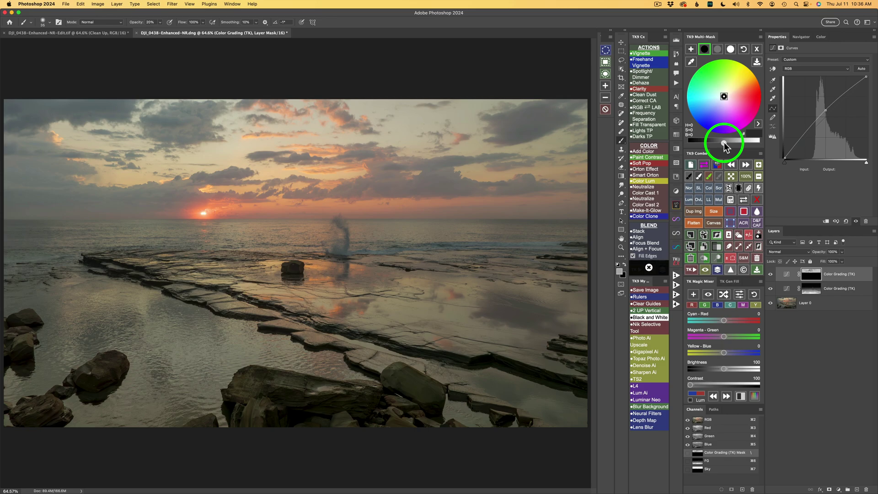
{"action": "left_click_drag", "start_coordinate": [723, 142], "coordinate": [701, 142]}
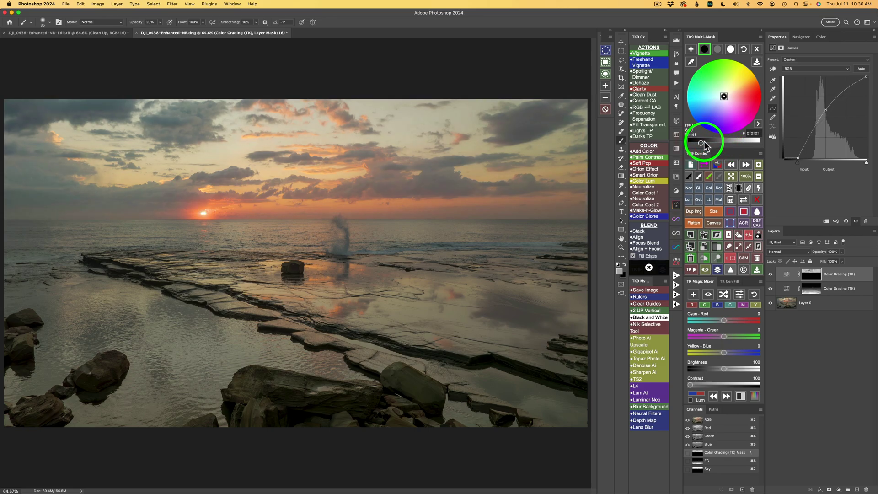
{"action": "left_click", "coordinate": [770, 275]}
{"action": "left_click", "coordinate": [771, 274]}
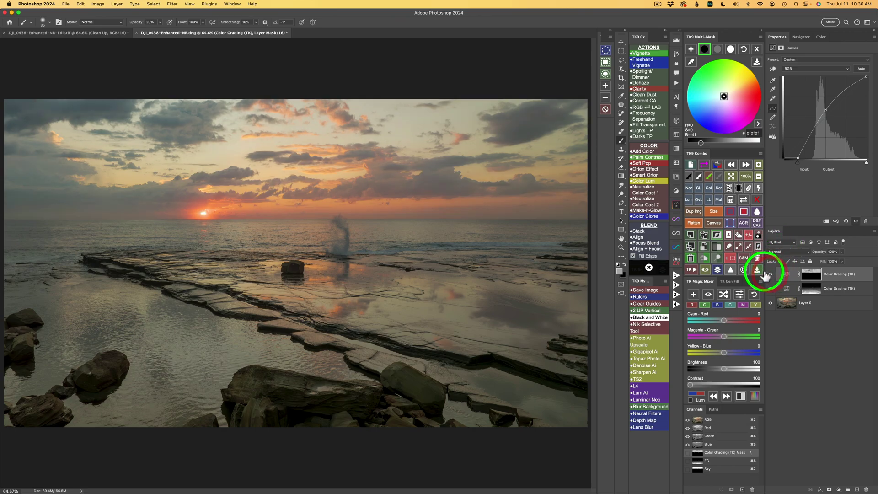
{"action": "left_click", "coordinate": [717, 272]}
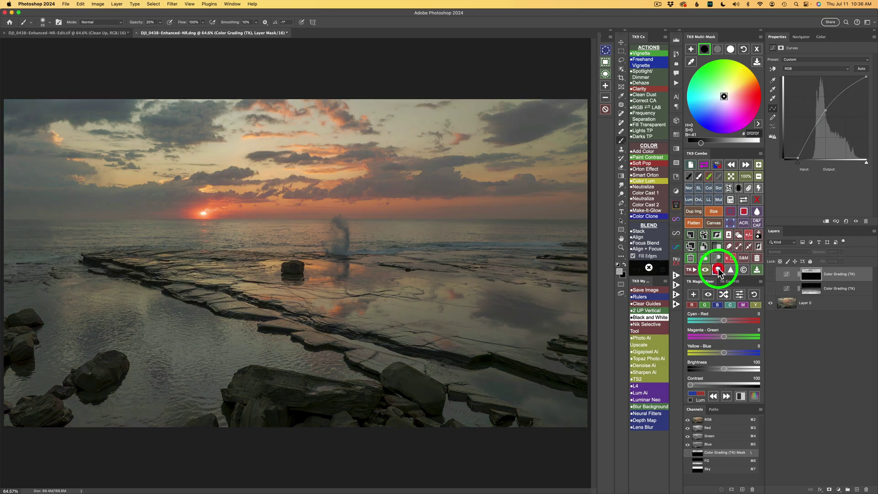
{"action": "left_click", "coordinate": [718, 272]}
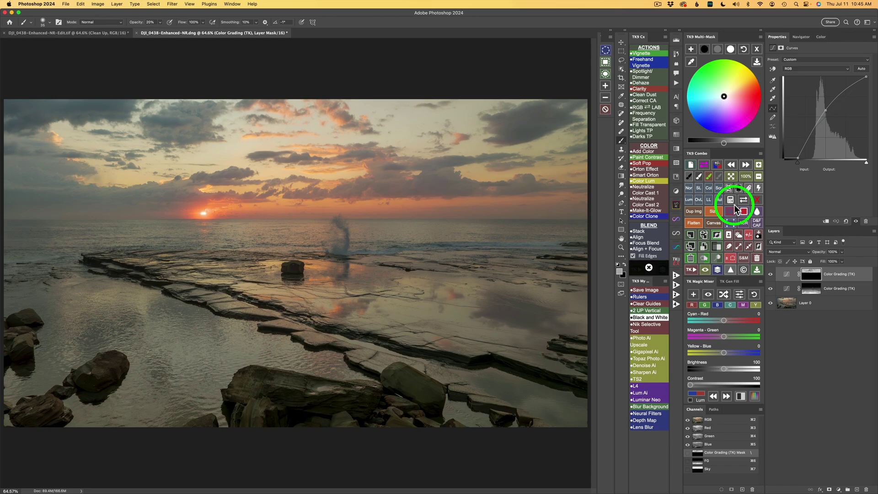
Leave color grading, generate the Midtones 3 luminosity mask, and add a Curves adjustment layer masked with it.
{"action": "left_click", "coordinate": [757, 50]}
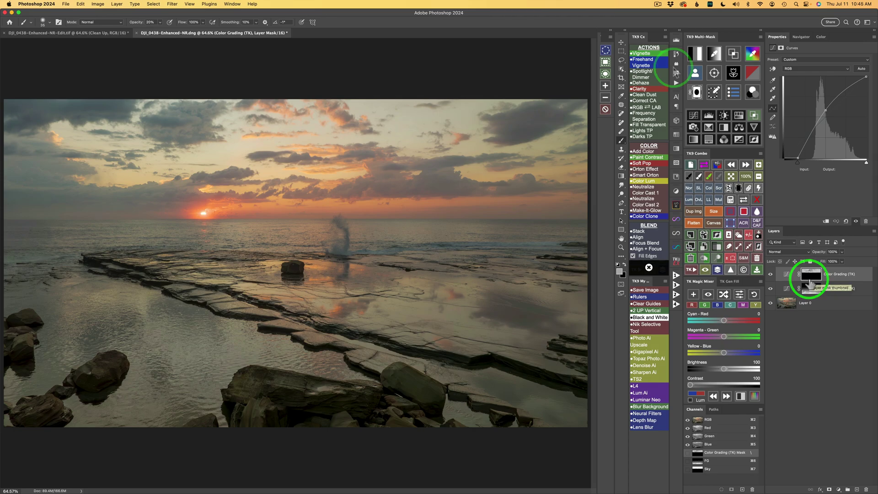
{"action": "left_click", "coordinate": [695, 53]}
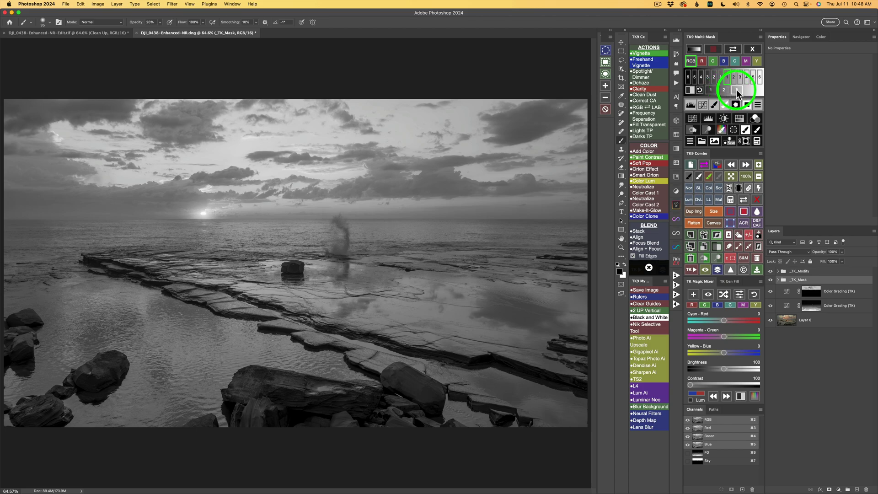
{"action": "left_click", "coordinate": [712, 90]}
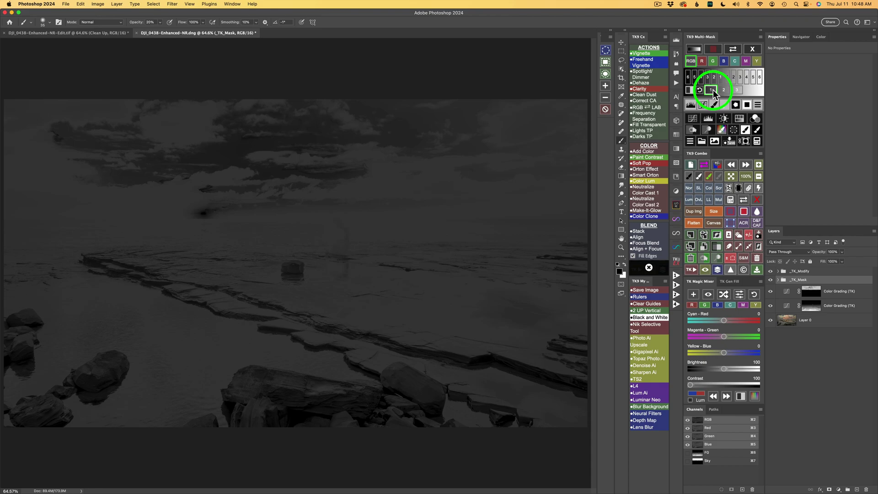
{"action": "left_click", "coordinate": [723, 89]}
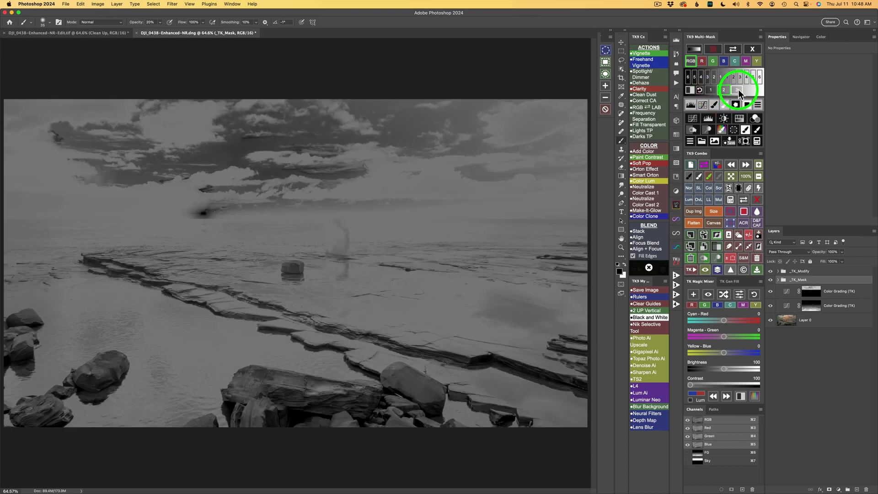
{"action": "left_click", "coordinate": [736, 90]}
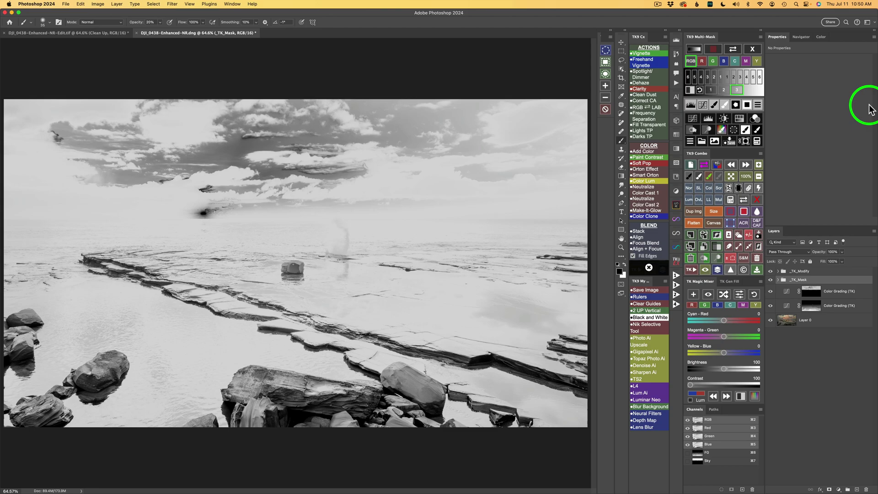
{"action": "left_click", "coordinate": [694, 118]}
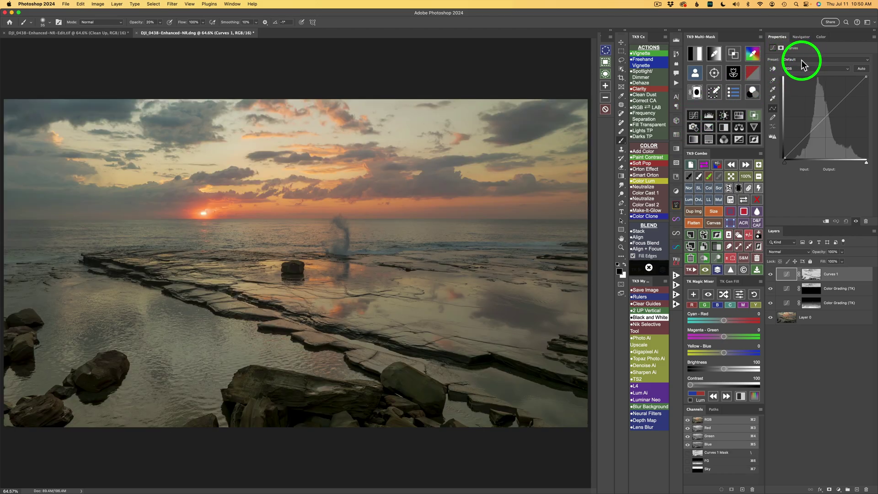
Apply the Strong Contrast (RGB) preset to the Curves 1 layer and reduce the layer's opacity to 46%.
{"action": "left_click", "coordinate": [867, 59]}
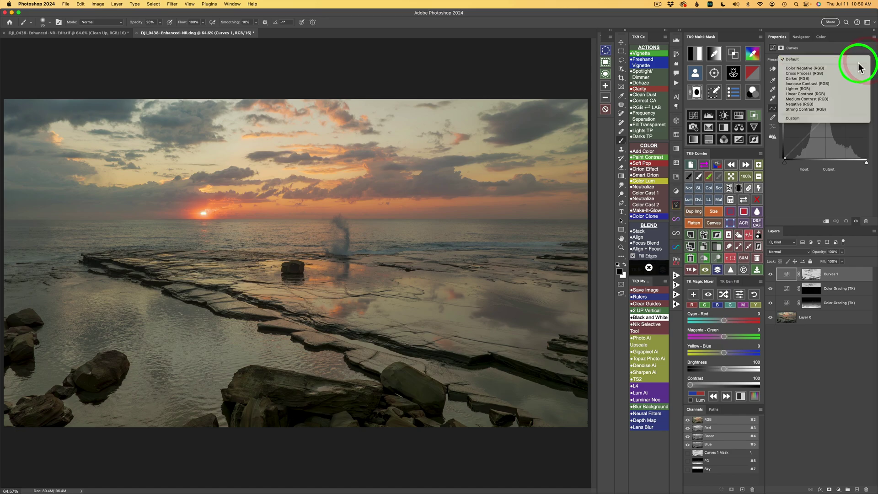
{"action": "left_click", "coordinate": [805, 110]}
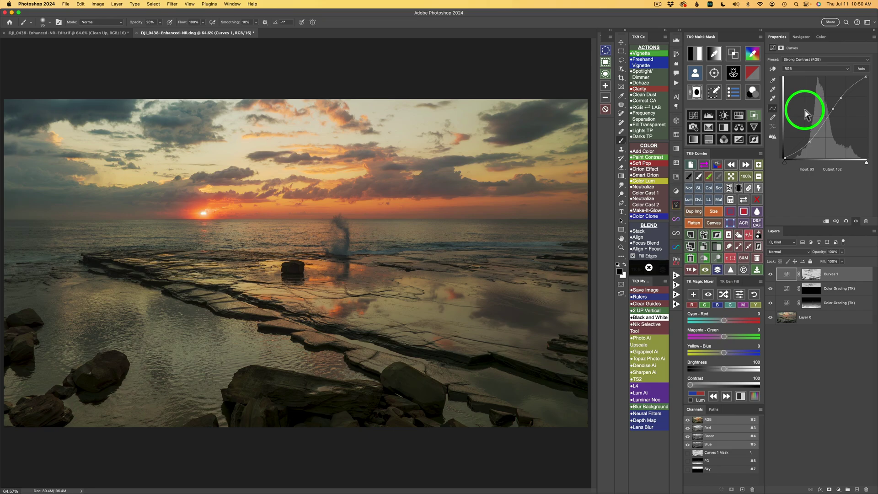
{"action": "left_click", "coordinate": [842, 252]}
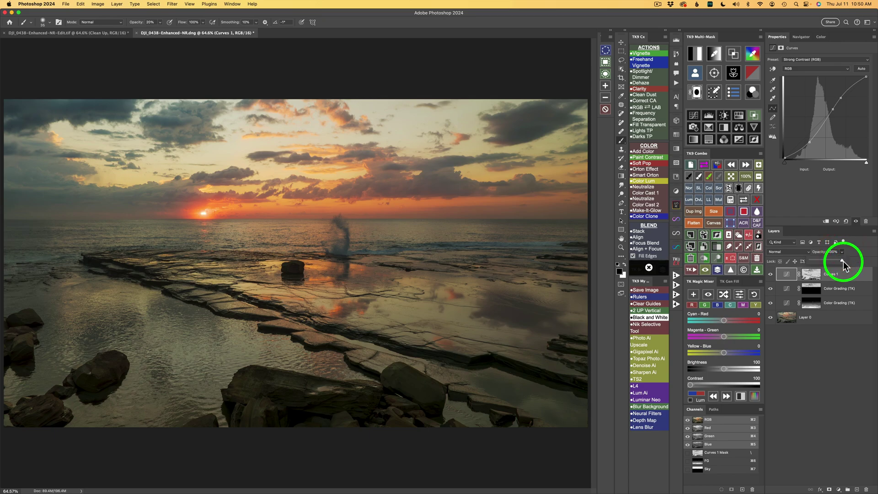
{"action": "left_click_drag", "start_coordinate": [837, 261], "coordinate": [825, 262]}
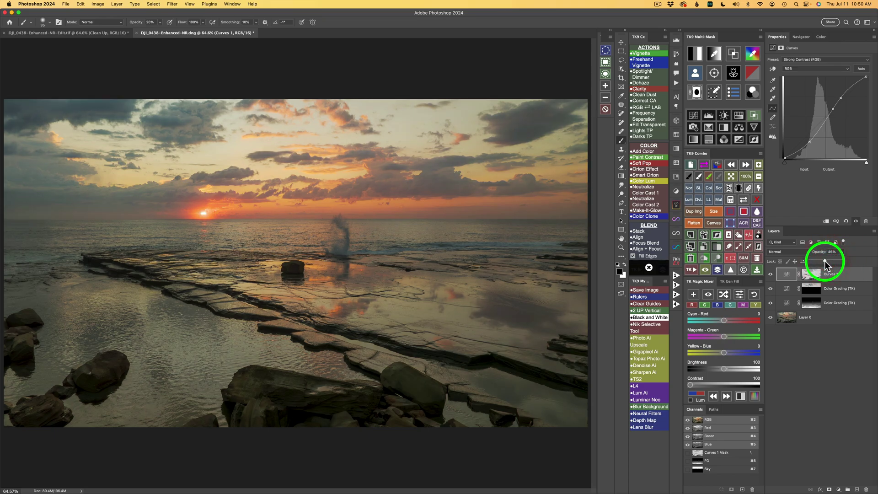
{"action": "left_click", "coordinate": [770, 275]}
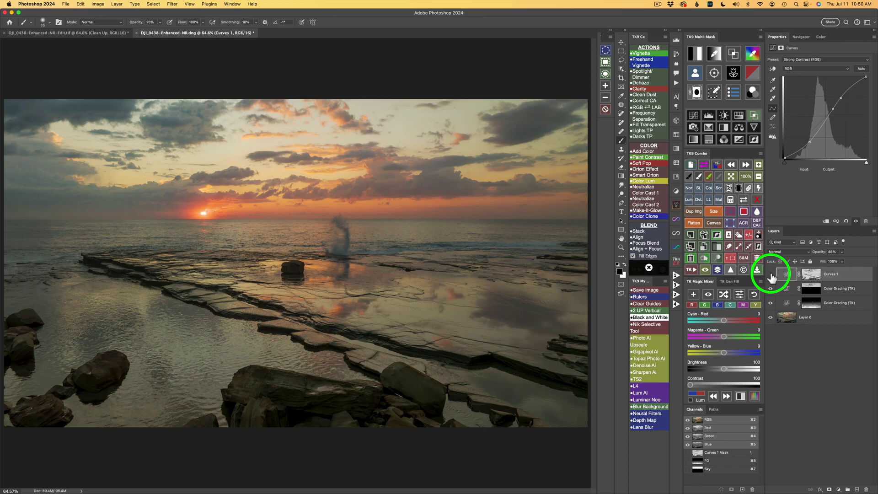
{"action": "left_click", "coordinate": [770, 274]}
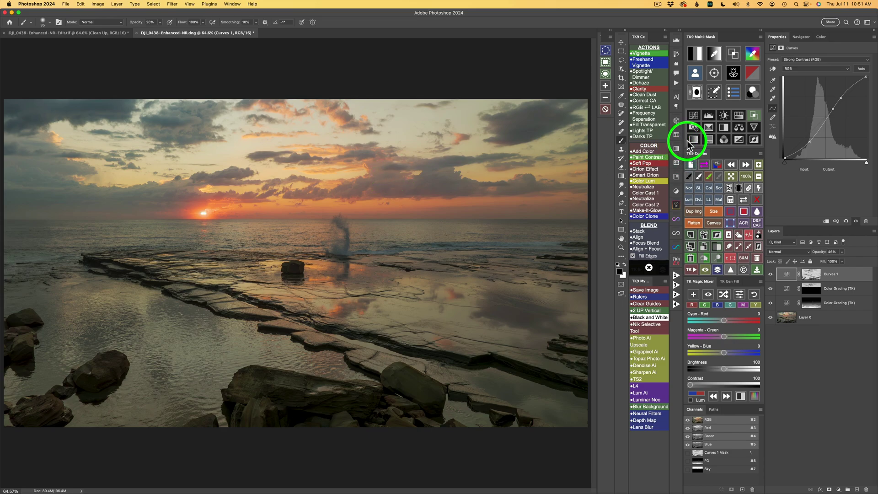
Subtract the saved Sky mask from the Curves 1 layer mask and compare the image with and without that layer.
{"action": "left_click", "coordinate": [730, 199]}
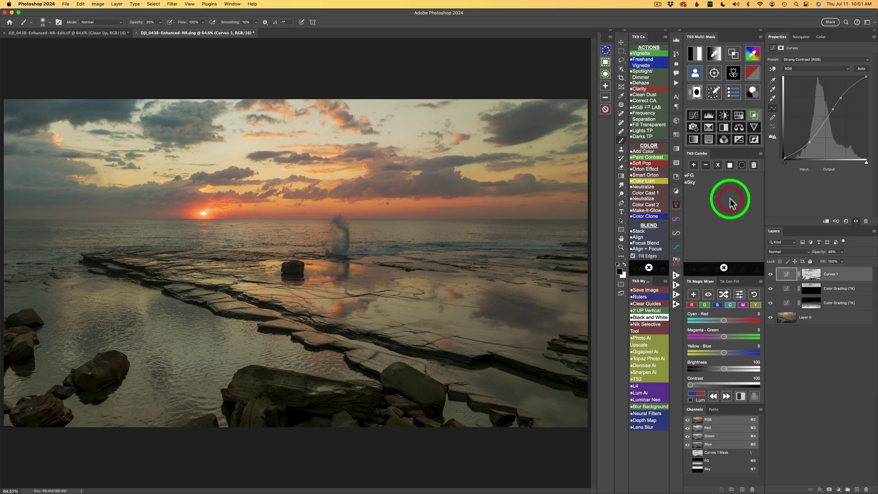
{"action": "left_click", "coordinate": [697, 184]}
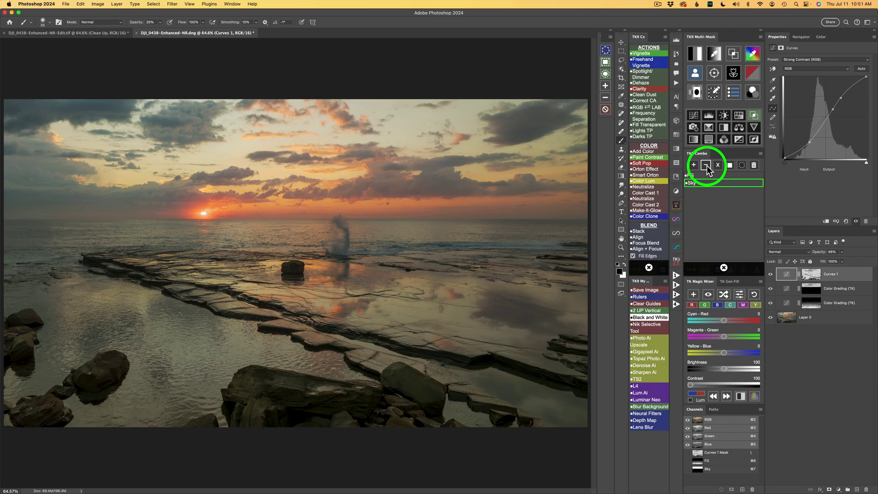
{"action": "left_click", "coordinate": [706, 166]}
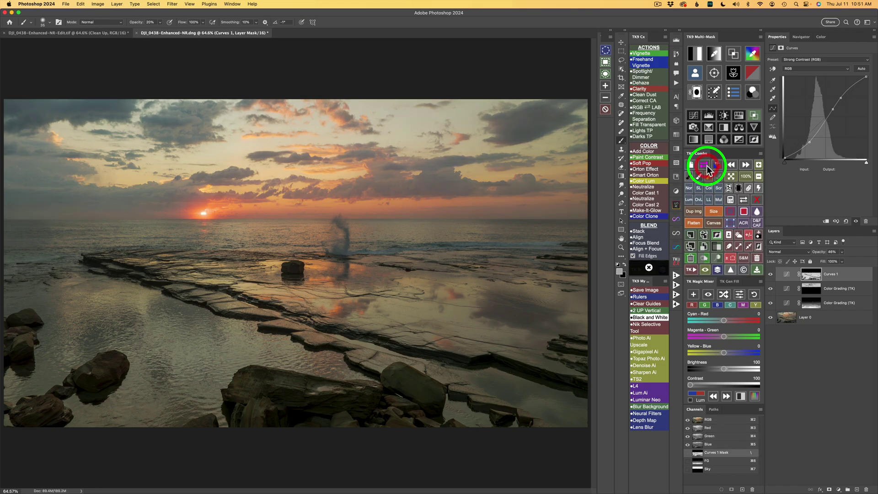
{"action": "left_click", "coordinate": [770, 275]}
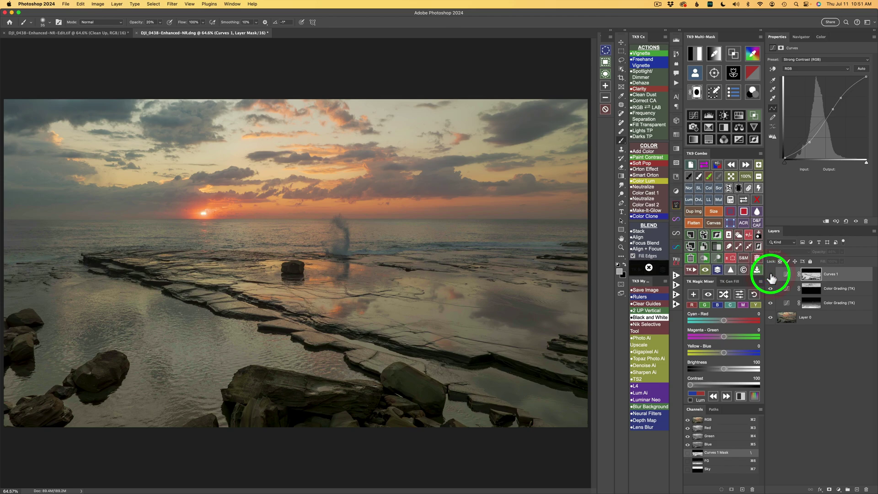
{"action": "left_click", "coordinate": [770, 275]}
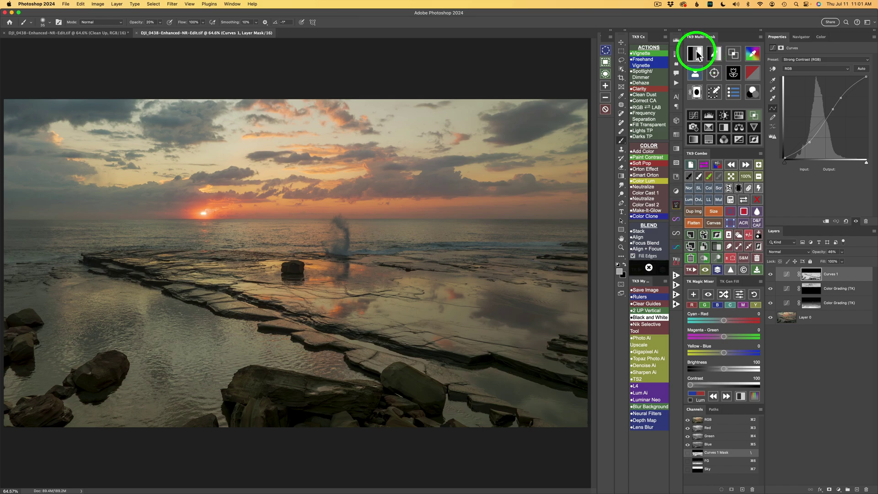
Generate the Midtones 1 luminosity mask, add a Curves adjustment layer masked with it, and set its blend mode to Screen.
{"action": "left_click", "coordinate": [696, 51]}
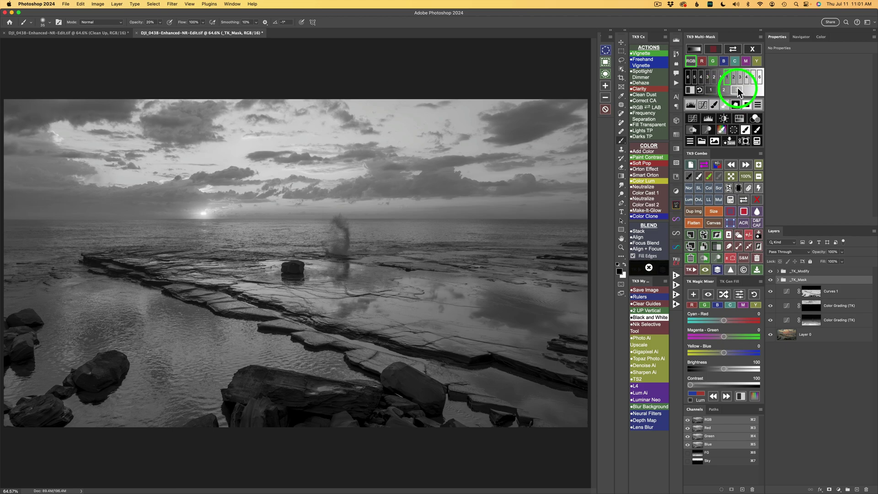
{"action": "left_click", "coordinate": [709, 89]}
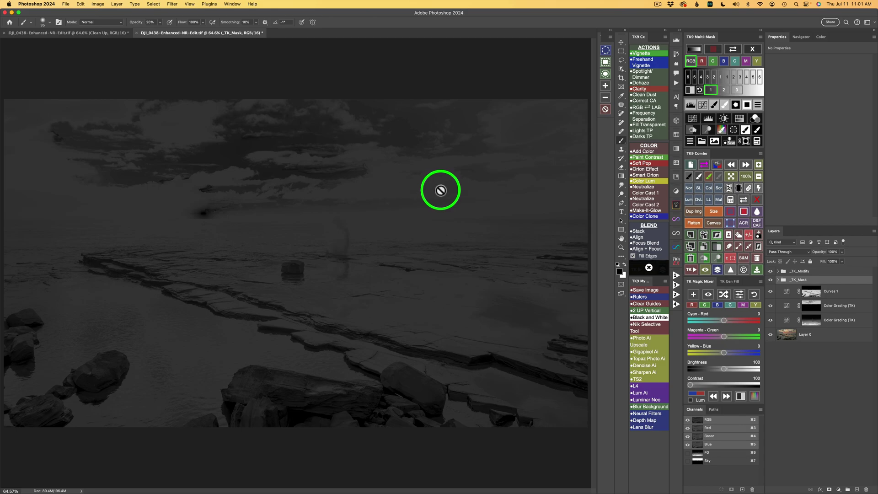
{"action": "left_click", "coordinate": [693, 120]}
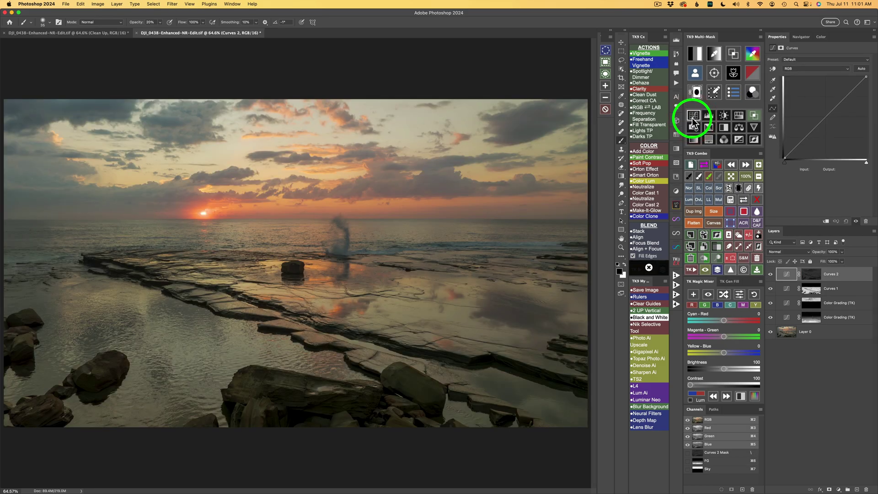
{"action": "left_click", "coordinate": [719, 188]}
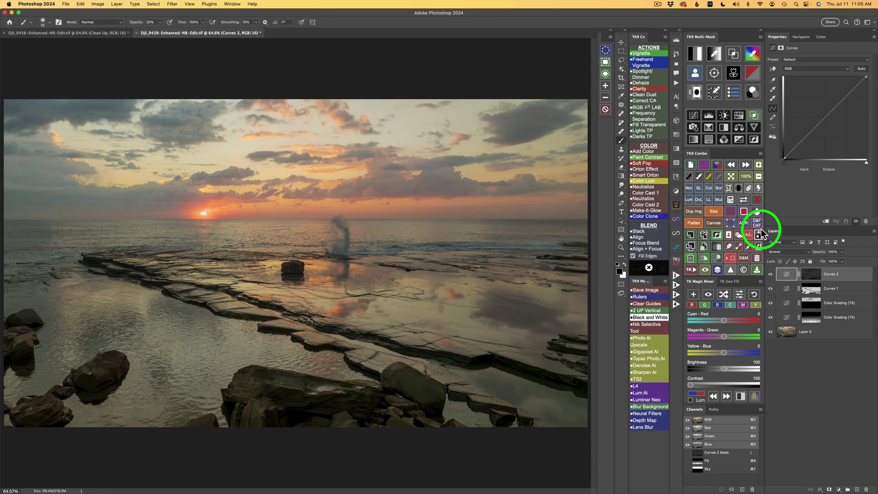
Subtract the saved Sky mask from the Curves 2 layer mask and compare the image with and without that layer.
{"action": "left_click", "coordinate": [731, 198]}
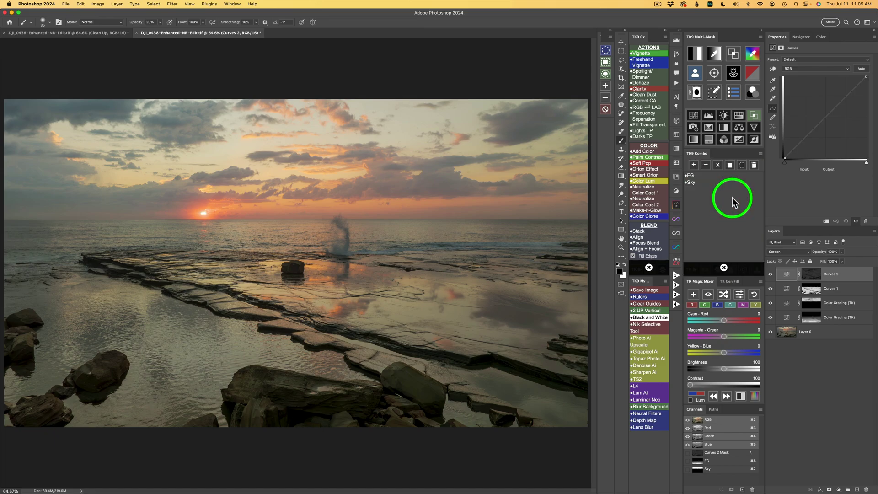
{"action": "left_click", "coordinate": [700, 182]}
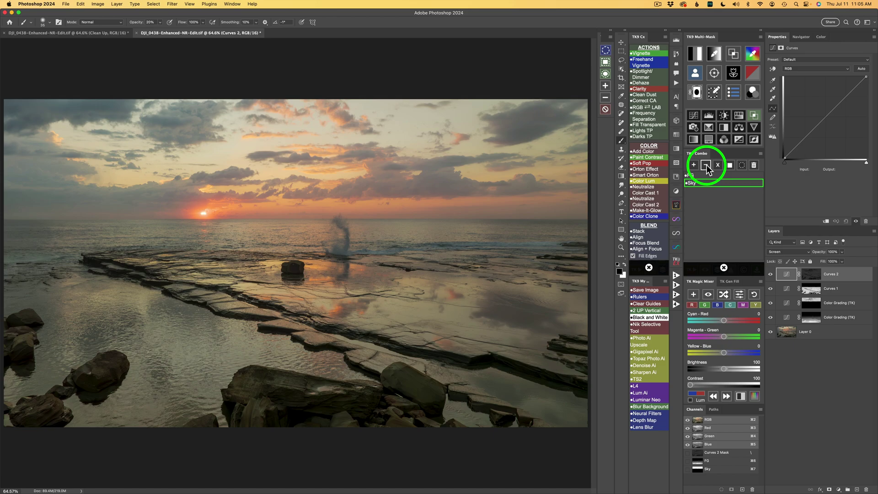
{"action": "left_click", "coordinate": [706, 164]}
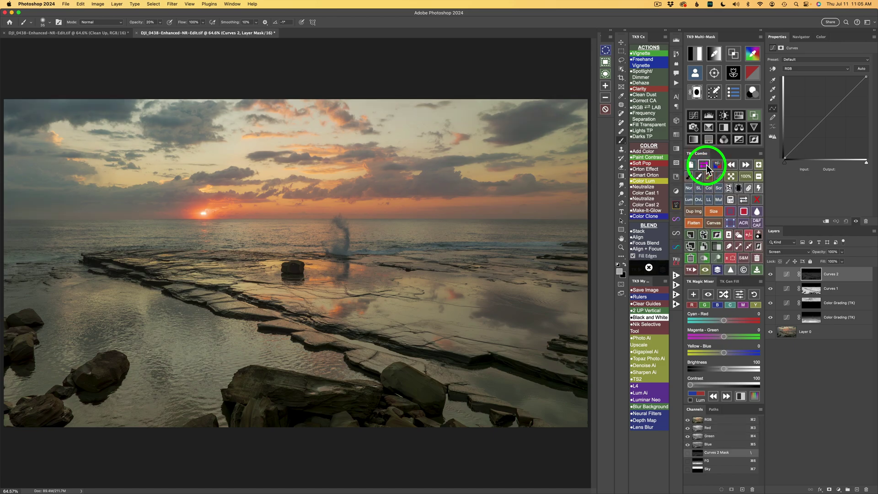
{"action": "left_click", "coordinate": [770, 276]}
{"action": "left_click", "coordinate": [771, 275]}
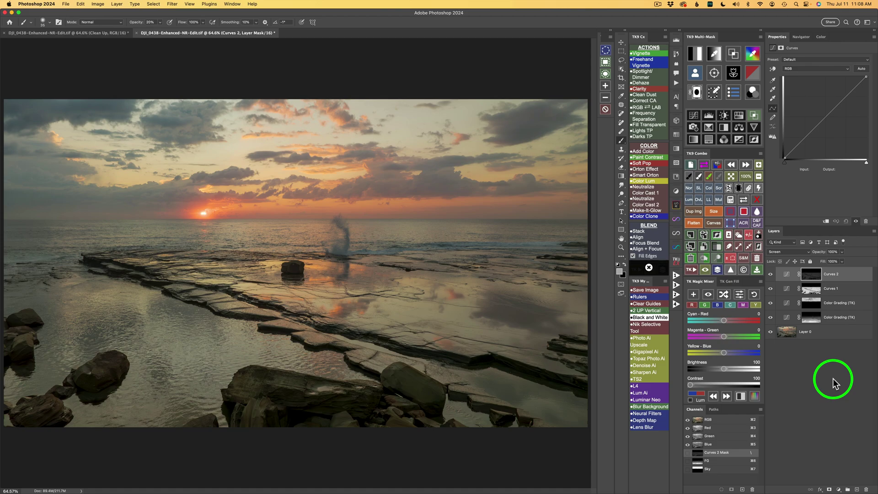
Load the saved Sky mask and intersect it with the Midtones 1 luminosity mask through a multiply mask calculation.
{"action": "left_click", "coordinate": [696, 72]}
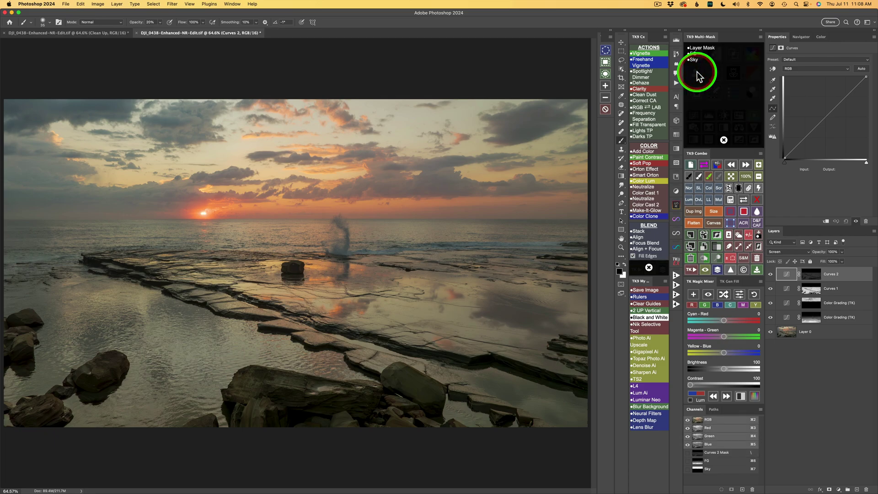
{"action": "left_click", "coordinate": [695, 60]}
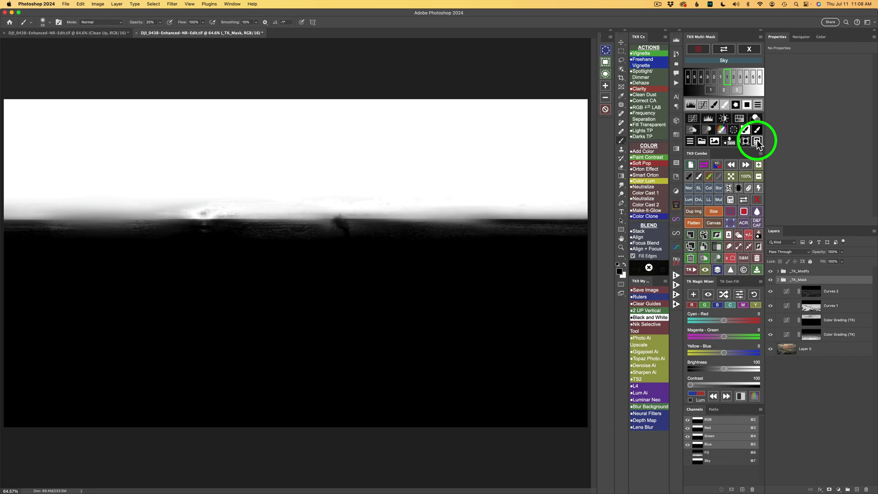
{"action": "left_click", "coordinate": [757, 142]}
{"action": "left_click", "coordinate": [732, 128]}
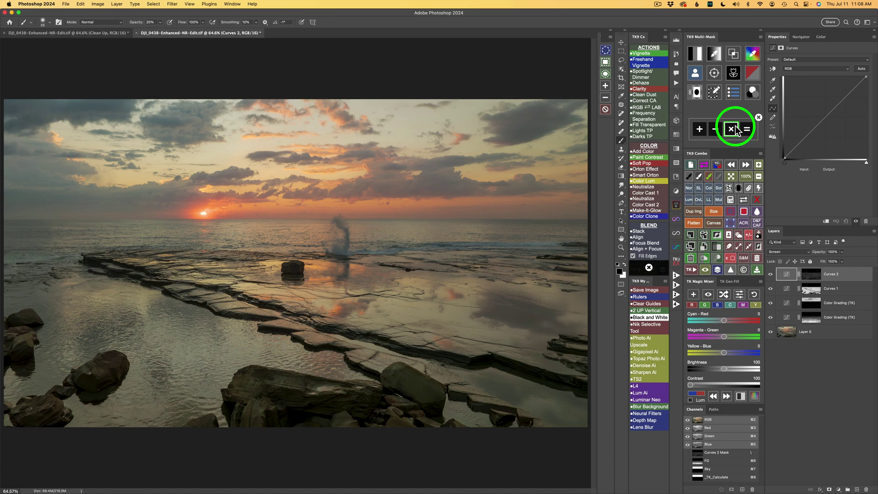
{"action": "left_click", "coordinate": [696, 53]}
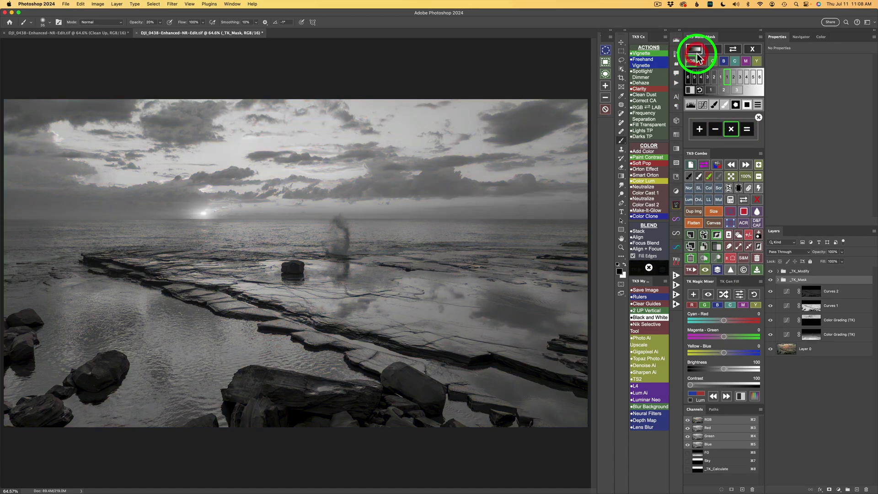
{"action": "left_click", "coordinate": [711, 89]}
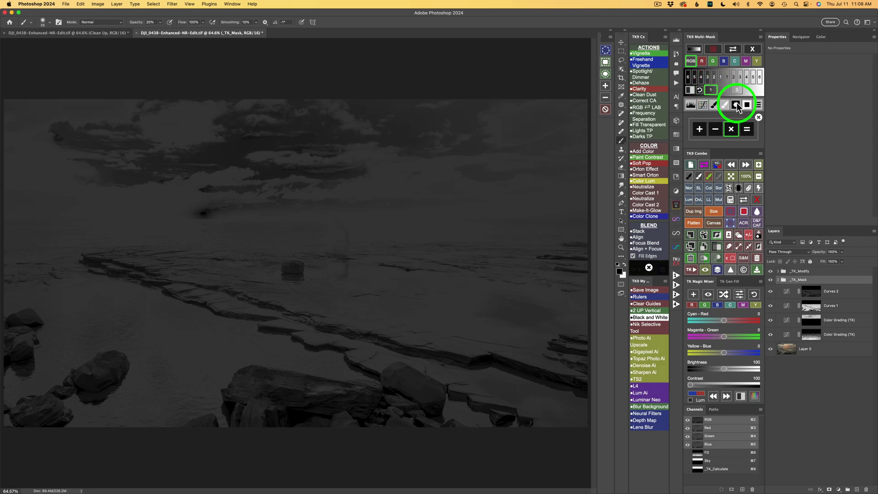
{"action": "left_click", "coordinate": [748, 129]}
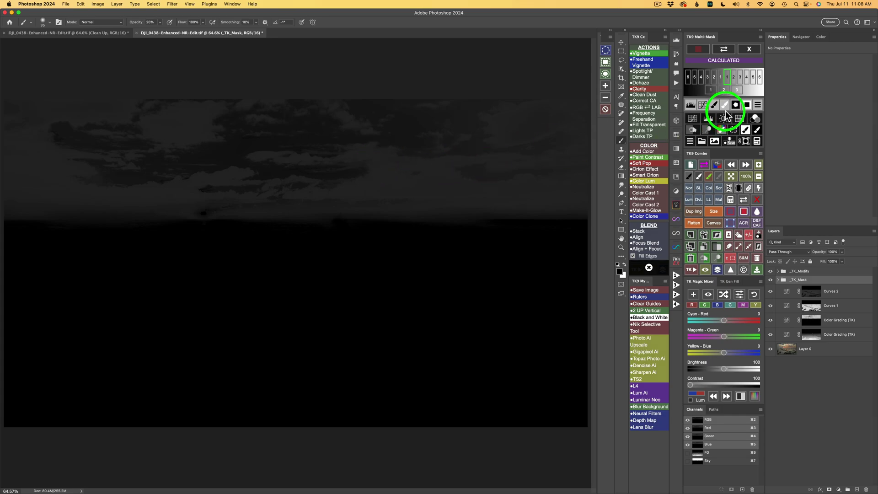
Add a Curves adjustment layer with the calculated sky midtones mask, set it to Screen, and reduce its opacity to 40%.
{"action": "left_click", "coordinate": [692, 118]}
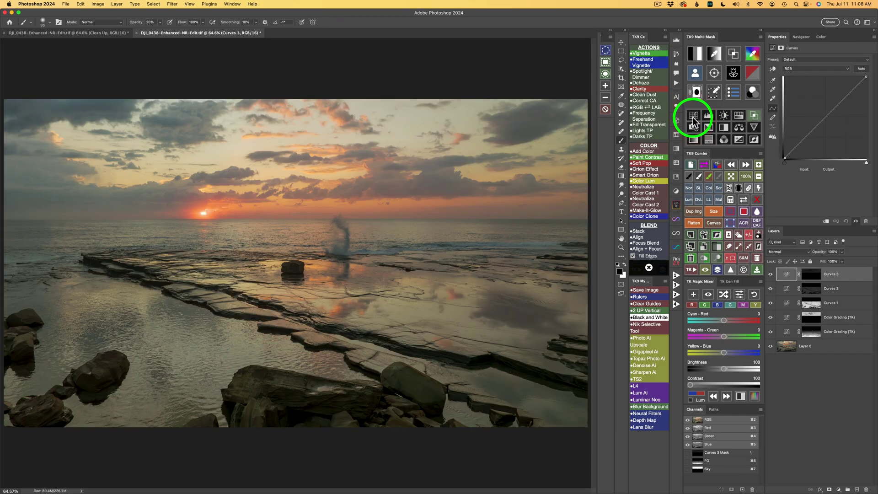
{"action": "left_click", "coordinate": [719, 188]}
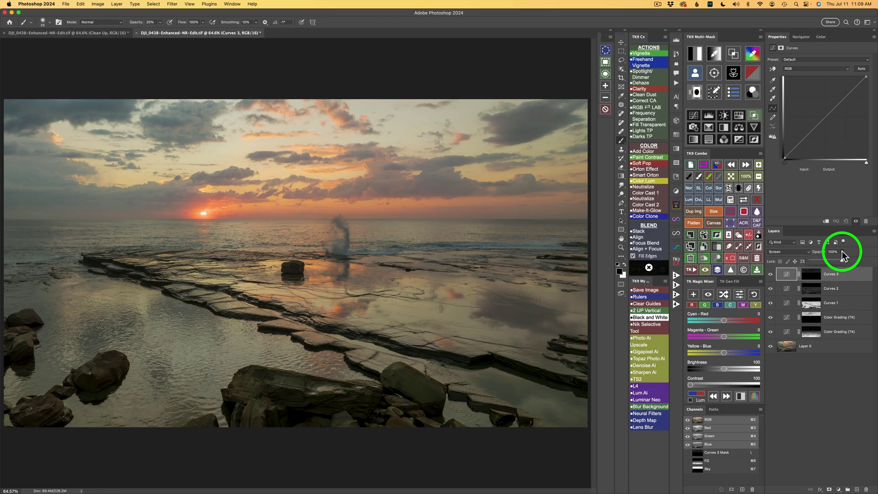
{"action": "left_click", "coordinate": [841, 252]}
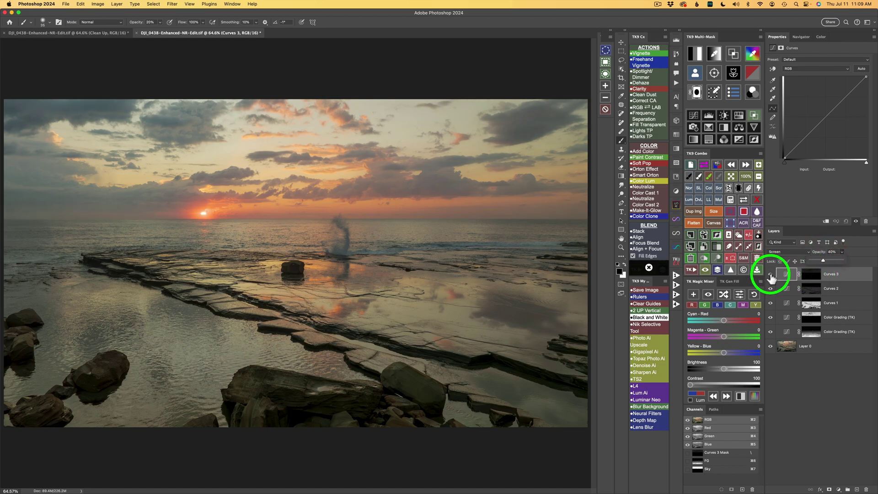
Compare the image with and without the brightening of the Curves 2 and Curves 3 layers.
{"action": "left_click", "coordinate": [770, 274]}
{"action": "left_click", "coordinate": [770, 275]}
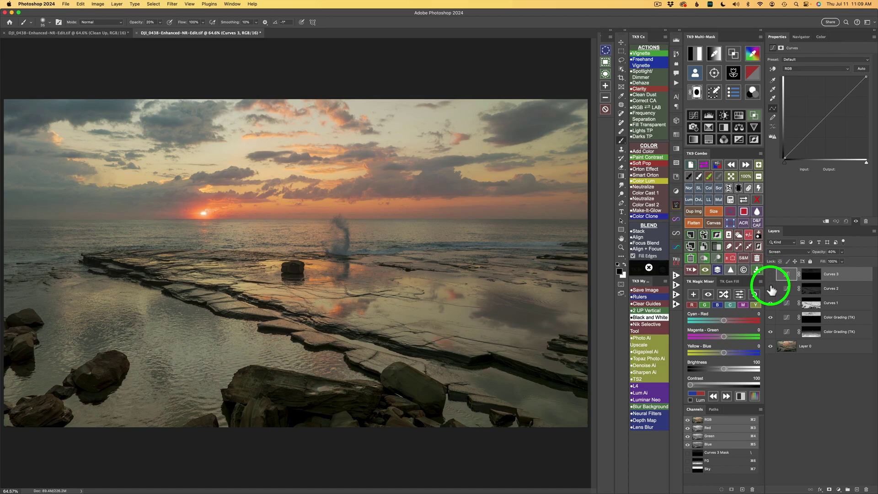
{"action": "left_click", "coordinate": [770, 276]}
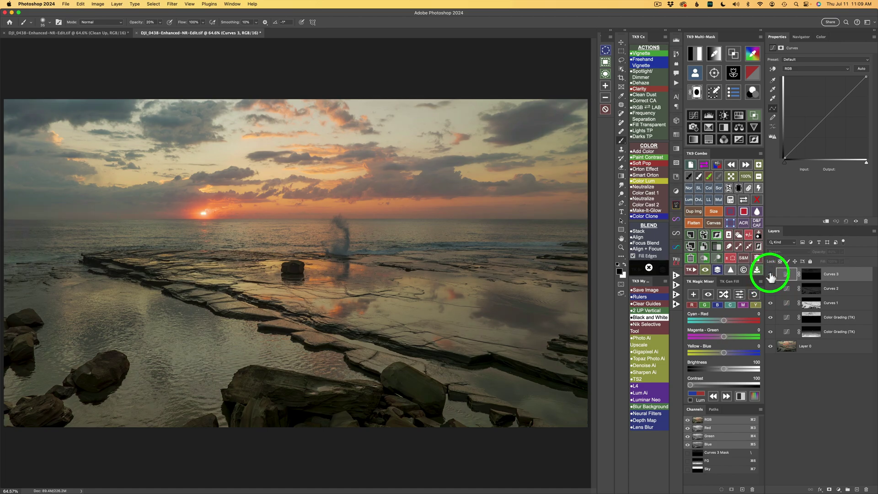
{"action": "left_click", "coordinate": [771, 276]}
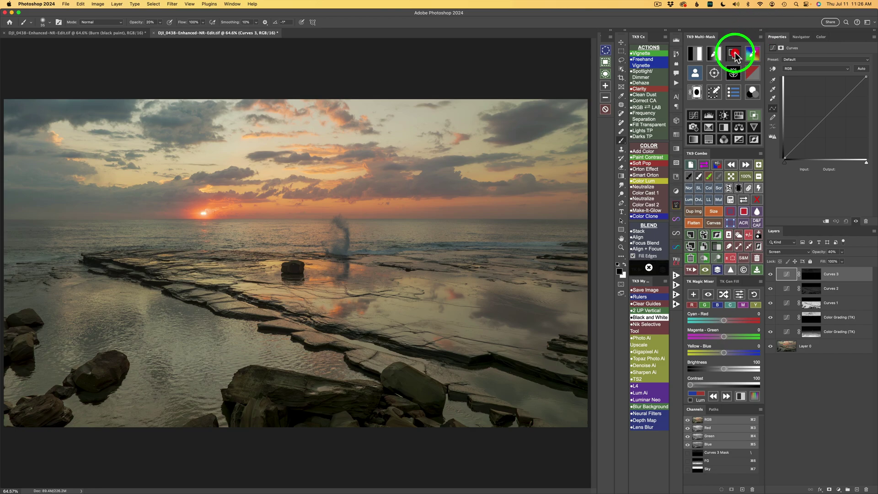
Build a Blend If mask targeting Darks 2 and output it as a Soft Light burn layer for black paint.
{"action": "left_click", "coordinate": [734, 52]}
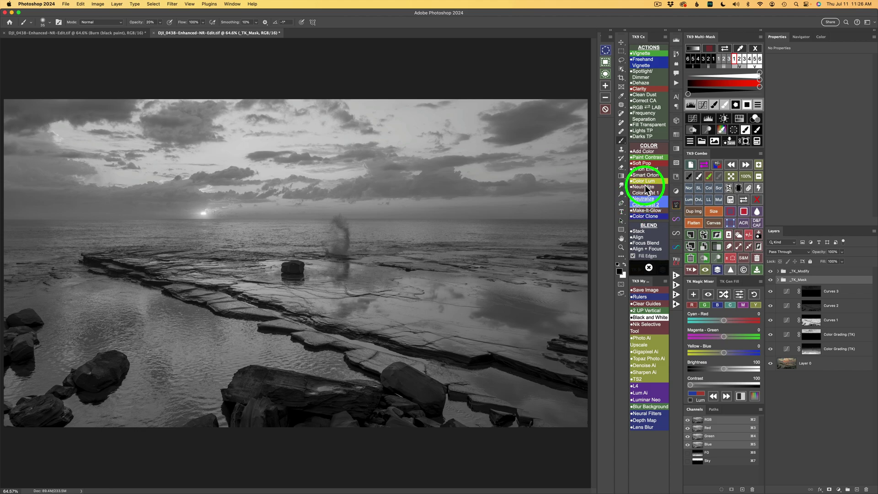
{"action": "left_click", "coordinate": [713, 59]}
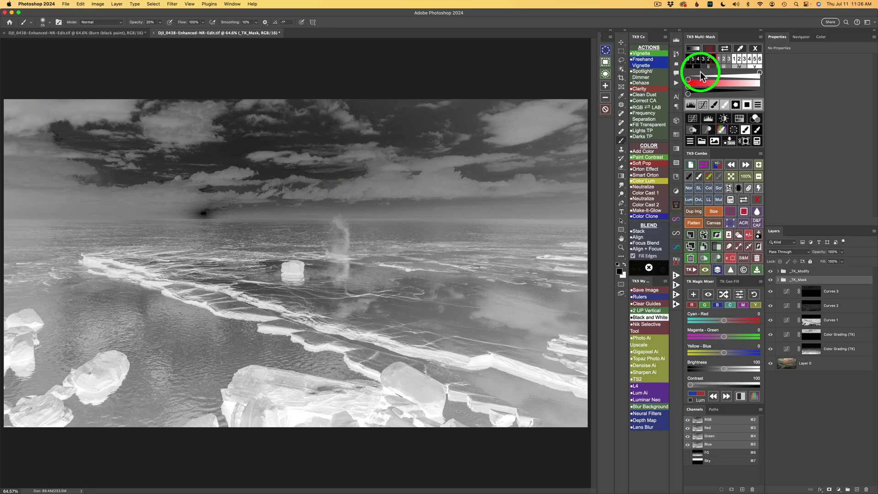
{"action": "left_click", "coordinate": [708, 59]}
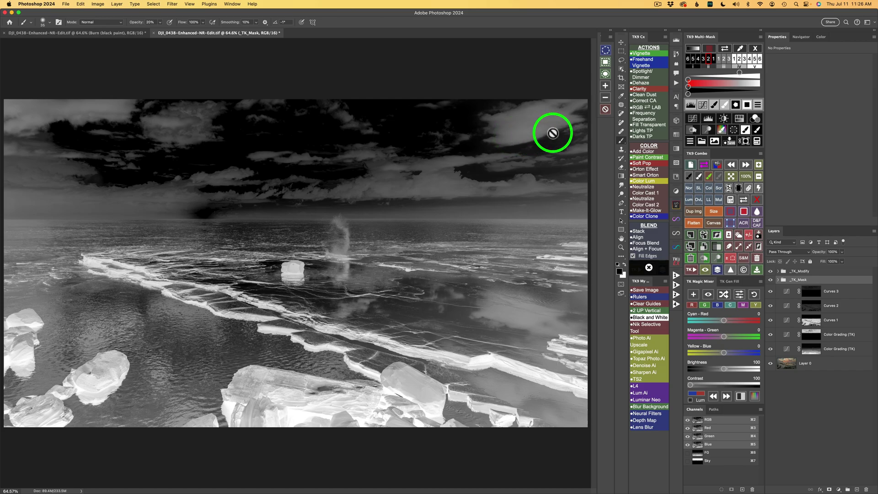
{"action": "left_click", "coordinate": [694, 129]}
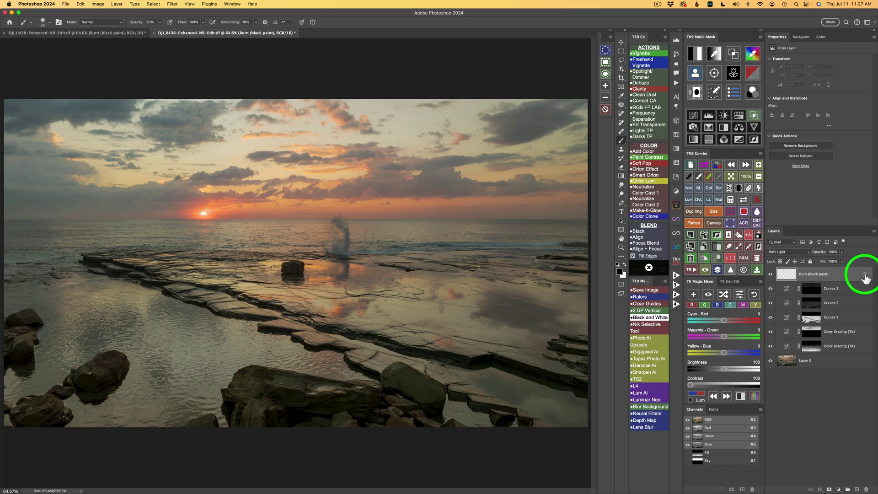
{"action": "mouse_move", "coordinate": [865, 277]}
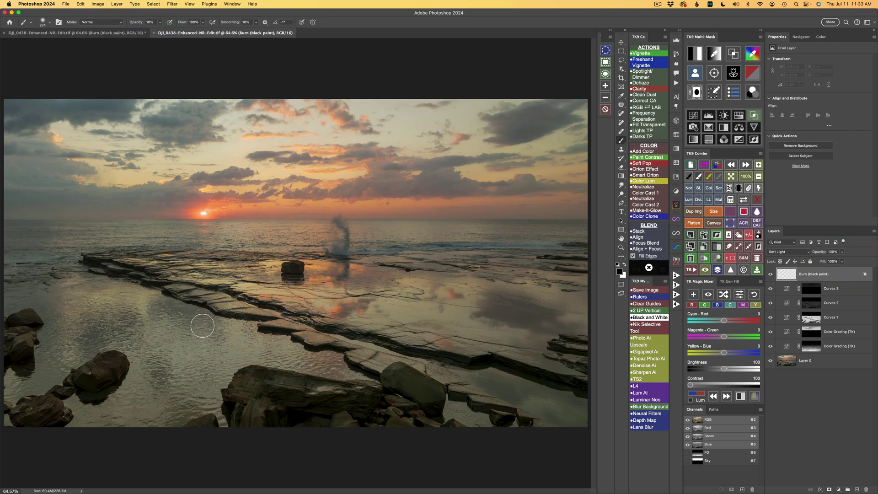
Burn the dark parts of the foreground water and rock ledges by painting black at 10% brush opacity on the burn layer.
{"action": "mouse_move", "coordinate": [166, 303]}
{"action": "left_mouse_down"}
{"action": "mouse_move", "coordinate": [157, 307]}
{"action": "mouse_move", "coordinate": [202, 323]}
{"action": "left_mouse_up"}
{"action": "mouse_move", "coordinate": [132, 323]}
{"action": "left_mouse_down"}
{"action": "mouse_move", "coordinate": [88, 349]}
{"action": "mouse_move", "coordinate": [133, 321]}
{"action": "mouse_move", "coordinate": [112, 327]}
{"action": "mouse_move", "coordinate": [75, 314]}
{"action": "mouse_move", "coordinate": [146, 349]}
{"action": "mouse_move", "coordinate": [153, 365]}
{"action": "mouse_move", "coordinate": [492, 305]}
{"action": "left_mouse_up"}
{"action": "left_click_drag", "start_coordinate": [319, 322], "coordinate": [302, 323]}
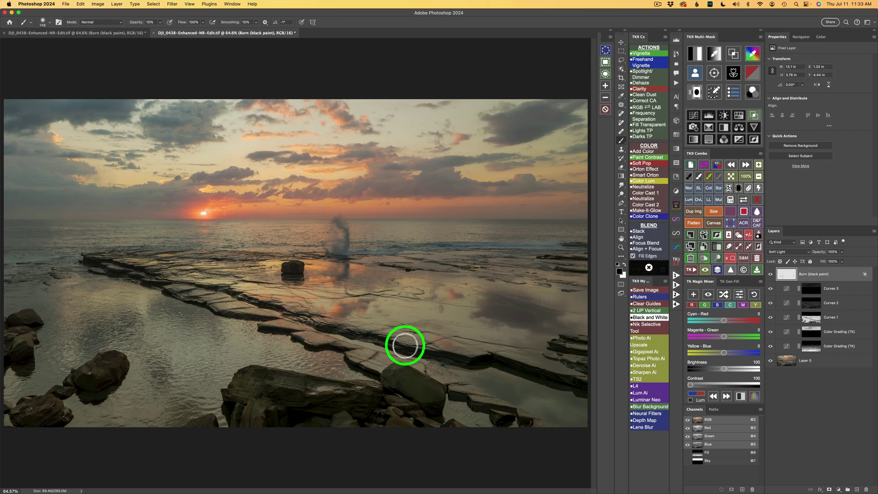
{"action": "left_click_drag", "start_coordinate": [464, 359], "coordinate": [319, 319]}
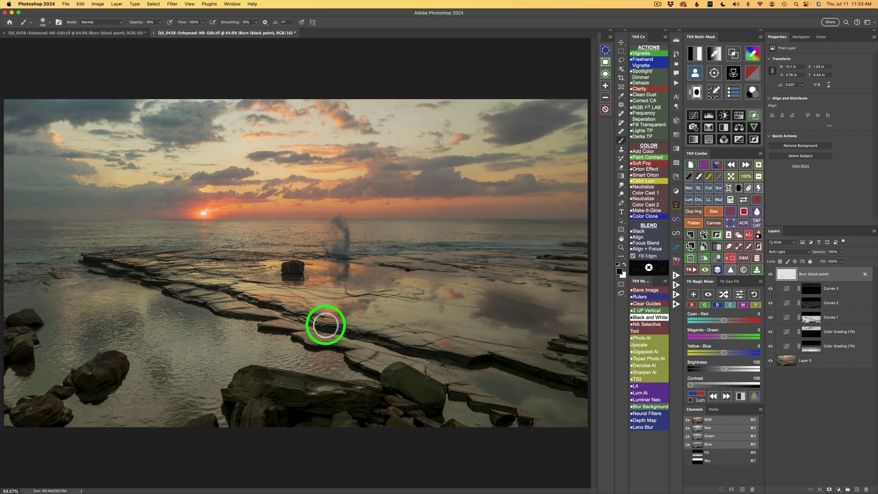
{"action": "mouse_move", "coordinate": [245, 297]}
{"action": "left_mouse_down"}
{"action": "mouse_move", "coordinate": [281, 309]}
{"action": "mouse_move", "coordinate": [262, 299]}
{"action": "mouse_move", "coordinate": [264, 267]}
{"action": "mouse_move", "coordinate": [209, 268]}
{"action": "mouse_move", "coordinate": [264, 277]}
{"action": "left_mouse_up"}
{"action": "mouse_move", "coordinate": [214, 263]}
{"action": "left_mouse_down"}
{"action": "mouse_move", "coordinate": [265, 257]}
{"action": "mouse_move", "coordinate": [256, 259]}
{"action": "left_mouse_up"}
{"action": "mouse_move", "coordinate": [182, 251]}
{"action": "left_mouse_down"}
{"action": "mouse_move", "coordinate": [206, 254]}
{"action": "mouse_move", "coordinate": [110, 256]}
{"action": "left_mouse_up"}
{"action": "mouse_move", "coordinate": [96, 256]}
{"action": "left_mouse_down"}
{"action": "mouse_move", "coordinate": [136, 251]}
{"action": "mouse_move", "coordinate": [100, 252]}
{"action": "mouse_move", "coordinate": [123, 266]}
{"action": "mouse_move", "coordinate": [114, 275]}
{"action": "mouse_move", "coordinate": [188, 282]}
{"action": "mouse_move", "coordinate": [194, 278]}
{"action": "mouse_move", "coordinate": [180, 270]}
{"action": "mouse_move", "coordinate": [194, 265]}
{"action": "mouse_move", "coordinate": [176, 275]}
{"action": "mouse_move", "coordinate": [228, 278]}
{"action": "left_mouse_up"}
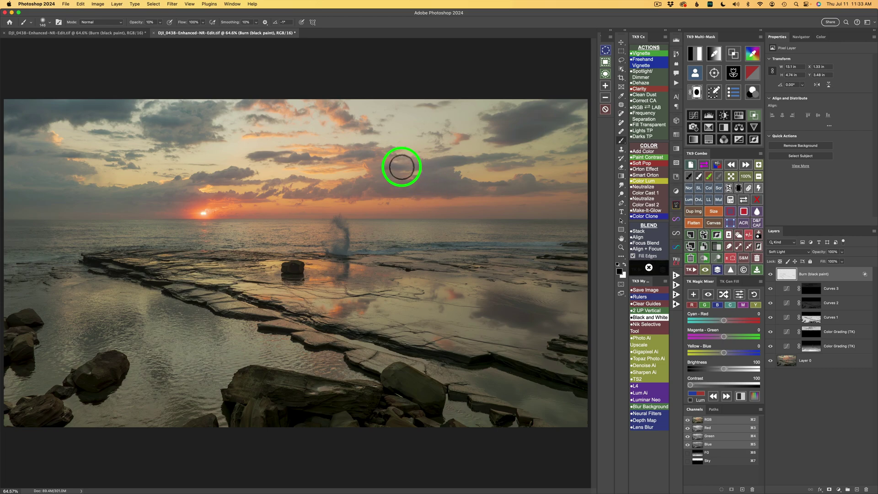
Reduce the brush size and burn the dark cloud bank above the horizon with black strokes on the burn layer.
{"action": "mouse_move", "coordinate": [401, 168]}
{"action": "left_mouse_down", "text": "ctrl+alt"}
{"action": "mouse_move", "coordinate": [392, 167]}
{"action": "mouse_move", "coordinate": [479, 153]}
{"action": "mouse_move", "coordinate": [489, 186]}
{"action": "mouse_move", "coordinate": [458, 181]}
{"action": "left_mouse_up", "text": "ctrl+alt"}
{"action": "mouse_move", "coordinate": [456, 184]}
{"action": "left_mouse_down"}
{"action": "mouse_move", "coordinate": [456, 206]}
{"action": "mouse_move", "coordinate": [475, 192]}
{"action": "left_mouse_up"}
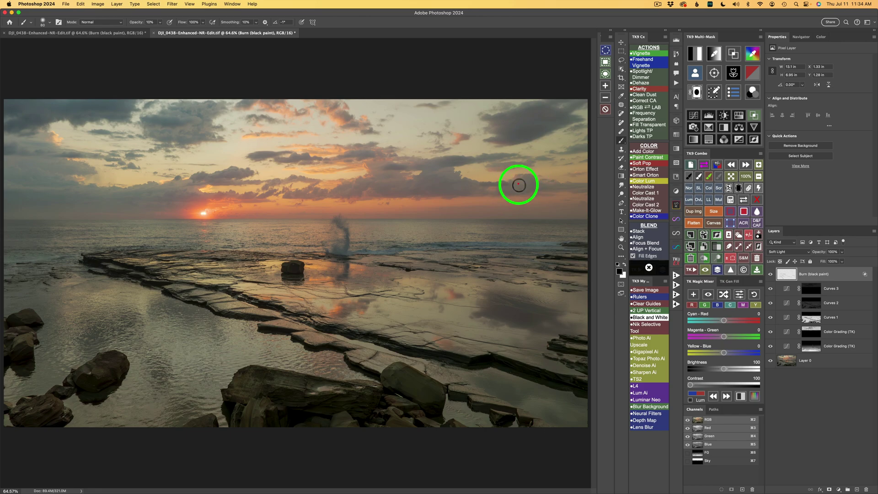
{"action": "mouse_move", "coordinate": [519, 182]}
{"action": "left_mouse_down"}
{"action": "mouse_move", "coordinate": [521, 191]}
{"action": "mouse_move", "coordinate": [545, 188]}
{"action": "mouse_move", "coordinate": [501, 196]}
{"action": "left_mouse_up"}
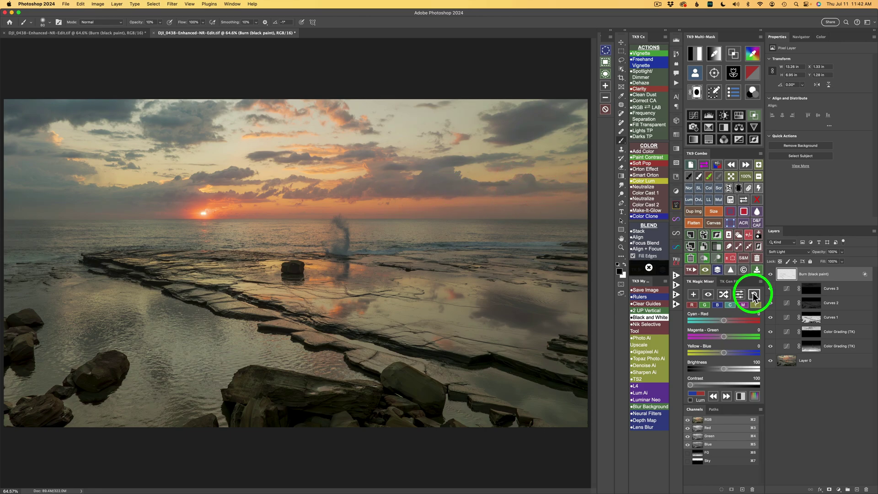
Compare the image with and without the Burn (black paint) layer.
{"action": "left_click", "coordinate": [754, 295]}
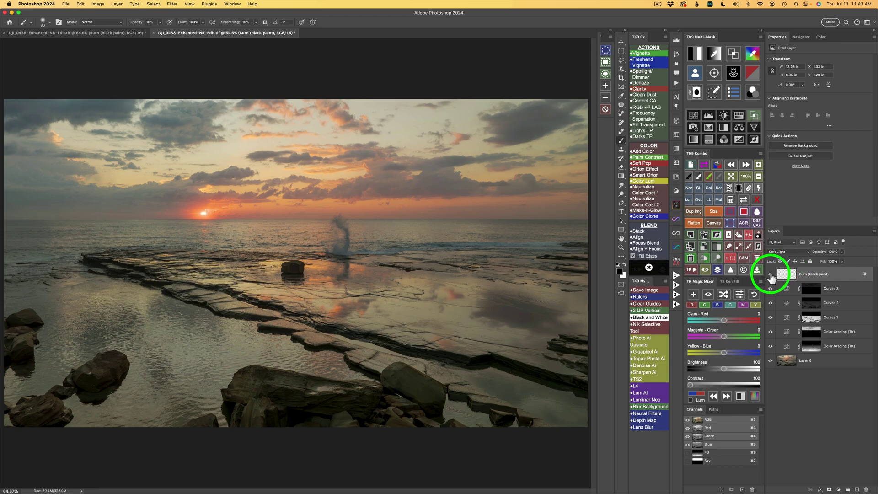
{"action": "left_click", "coordinate": [770, 274]}
{"action": "left_click", "coordinate": [770, 274]}
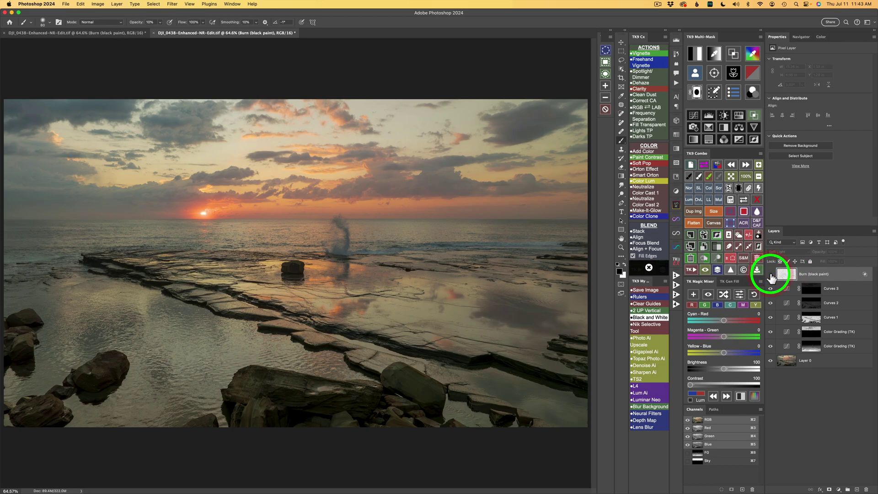
{"action": "left_click", "coordinate": [770, 275]}
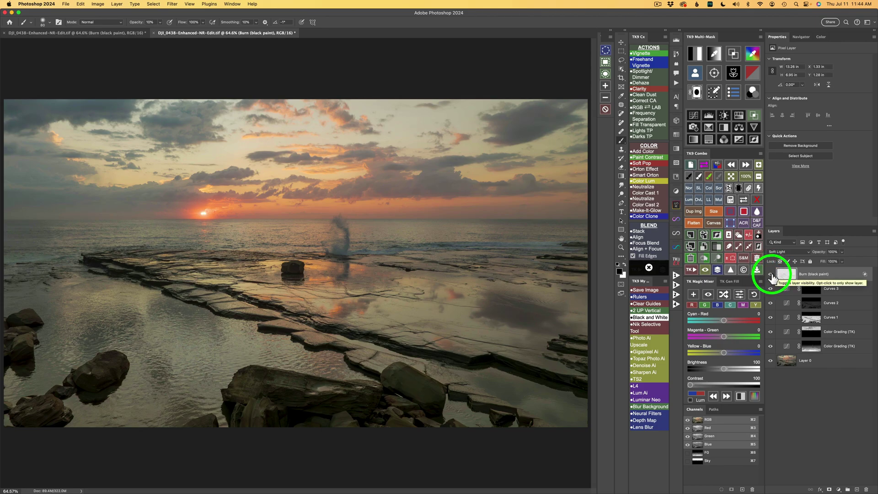
{"action": "left_click", "coordinate": [770, 275]}
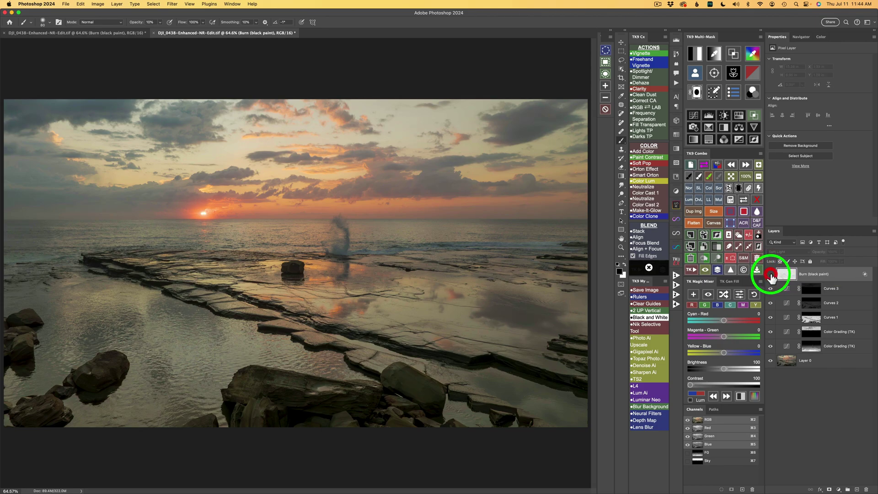
{"action": "left_click", "coordinate": [771, 274]}
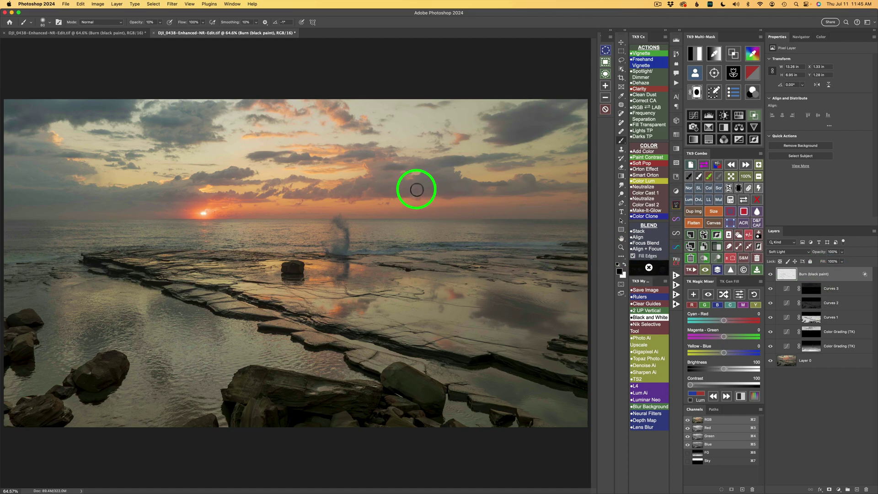
Burn more of the dark clouds above the horizon with black strokes and compare the image with and without the burn layer.
{"action": "mouse_move", "coordinate": [427, 189]}
{"action": "left_mouse_down"}
{"action": "mouse_move", "coordinate": [506, 197]}
{"action": "mouse_move", "coordinate": [435, 187]}
{"action": "mouse_move", "coordinate": [475, 186]}
{"action": "left_mouse_up"}
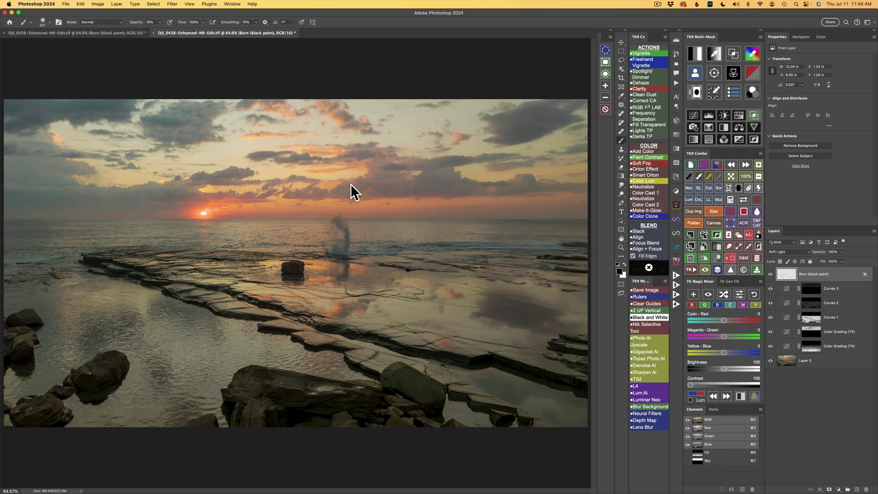
{"action": "mouse_move", "coordinate": [411, 183]}
{"action": "left_mouse_down"}
{"action": "mouse_move", "coordinate": [367, 183]}
{"action": "mouse_move", "coordinate": [391, 167]}
{"action": "mouse_move", "coordinate": [449, 170]}
{"action": "left_mouse_up"}
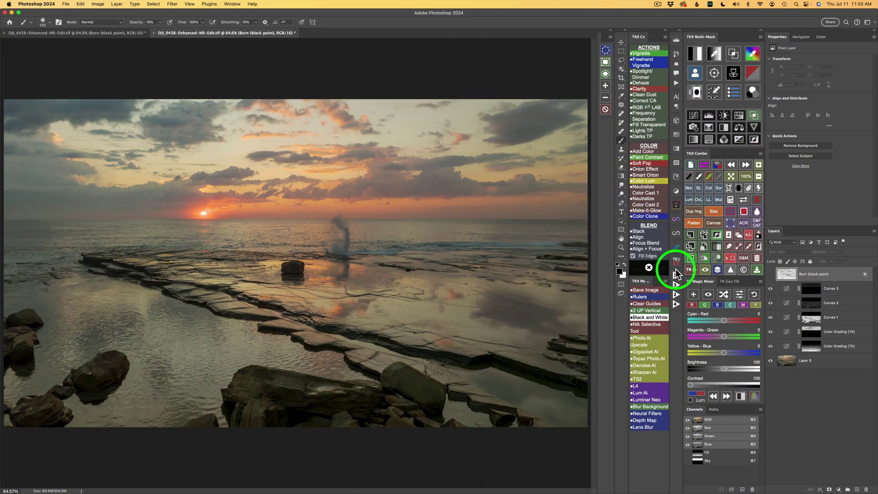
{"action": "left_click", "coordinate": [770, 274]}
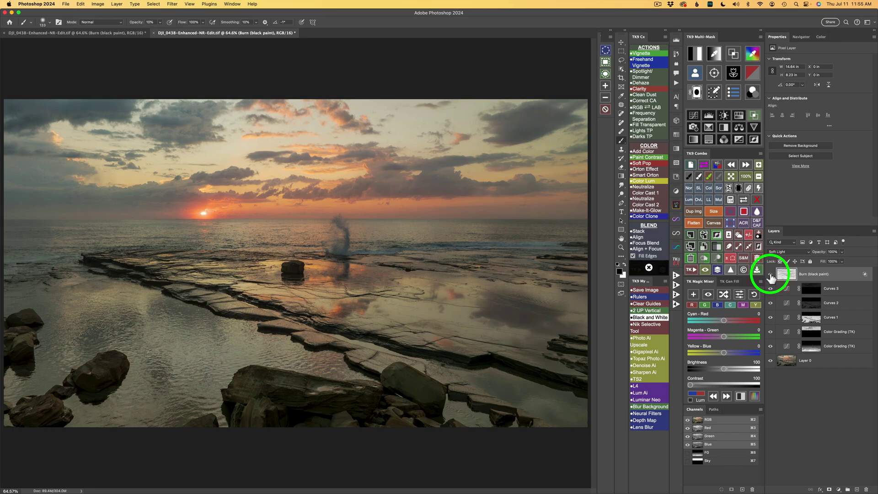
{"action": "left_click", "coordinate": [771, 274]}
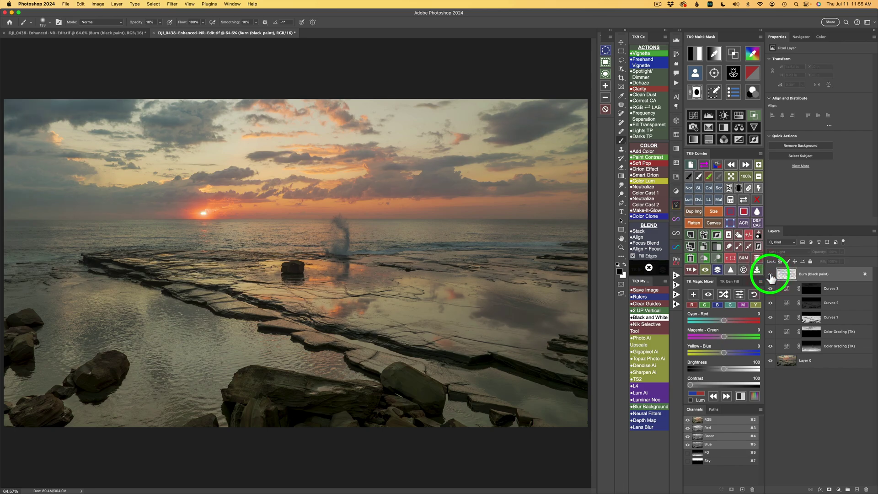
{"action": "left_click", "coordinate": [770, 274]}
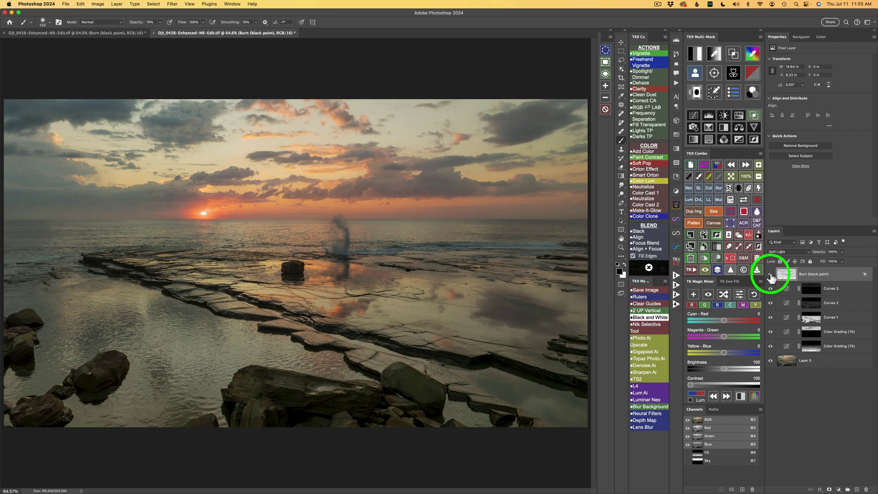
Inspect the burn layer's Blend If range with the magenta overlay, both with the Gray option off and on.
{"action": "left_click", "coordinate": [754, 116]}
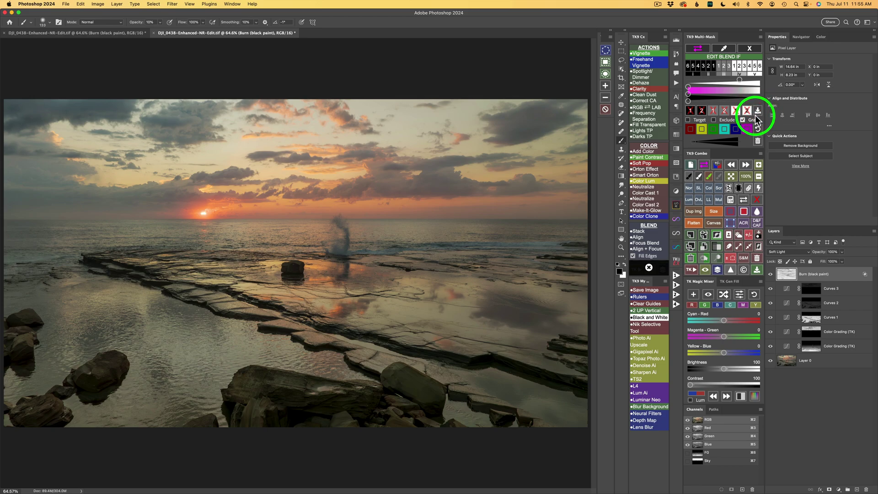
{"action": "left_click", "coordinate": [742, 120]}
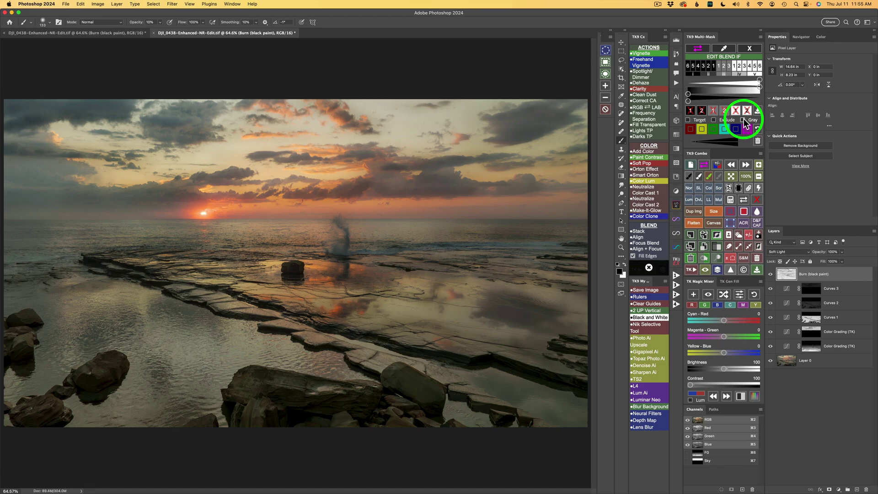
{"action": "left_click", "coordinate": [698, 49]}
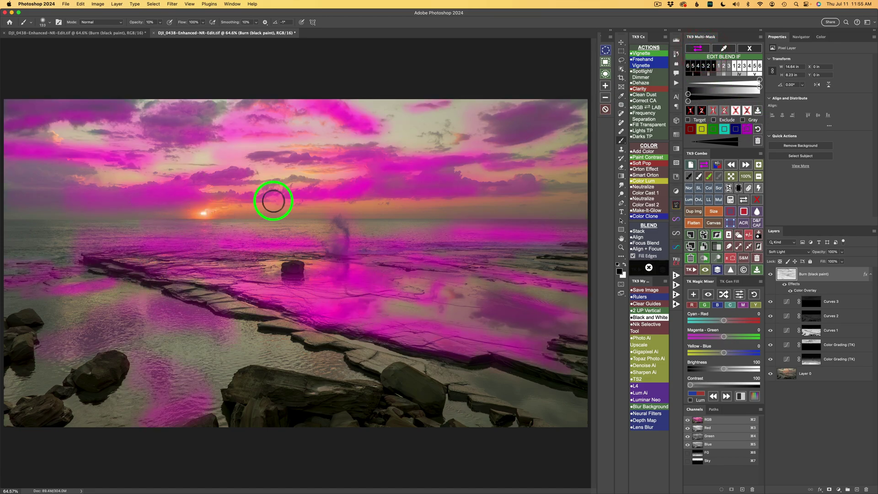
{"action": "left_click", "coordinate": [743, 119]}
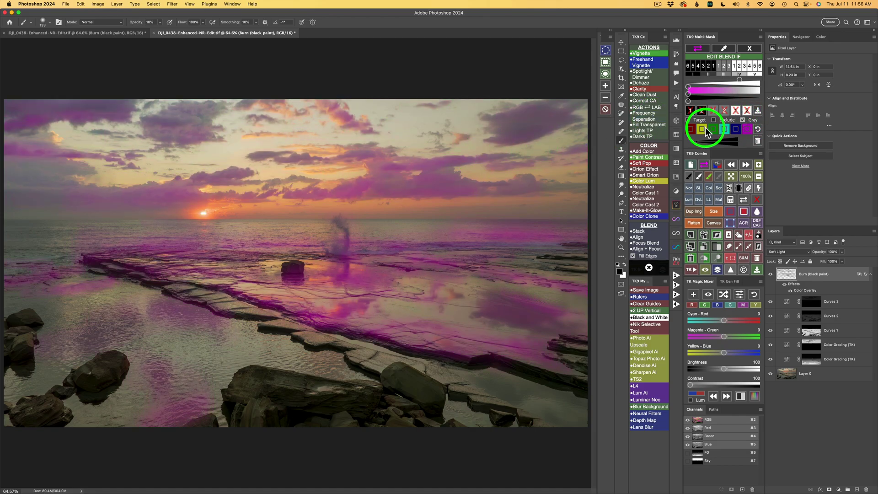
{"action": "left_click", "coordinate": [698, 49]}
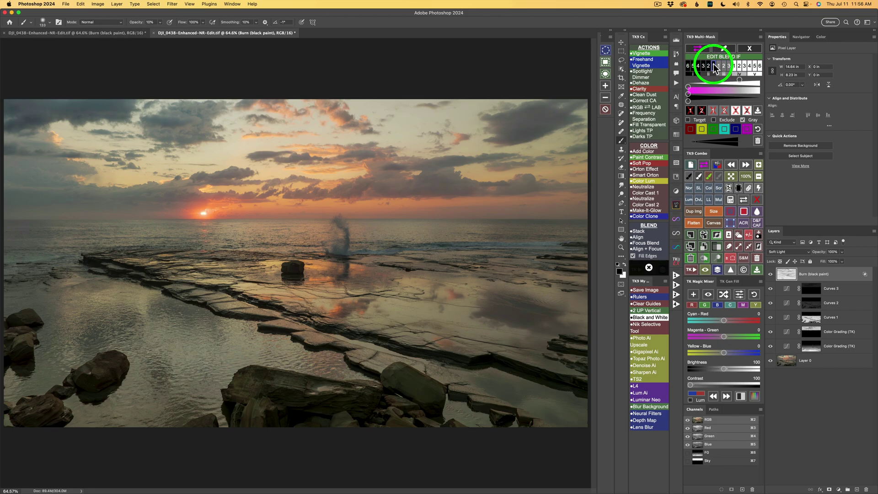
Try Darks 1 and Darks 3 as the burn layer's Blend If range, return to Darks 2, and exit Blend If editing.
{"action": "left_click", "coordinate": [715, 67]}
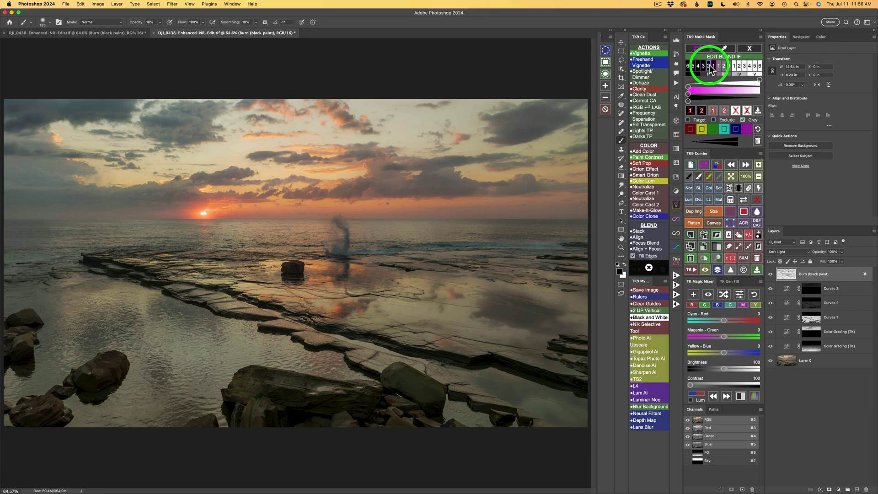
{"action": "left_click", "coordinate": [709, 66]}
{"action": "left_click", "coordinate": [704, 67]}
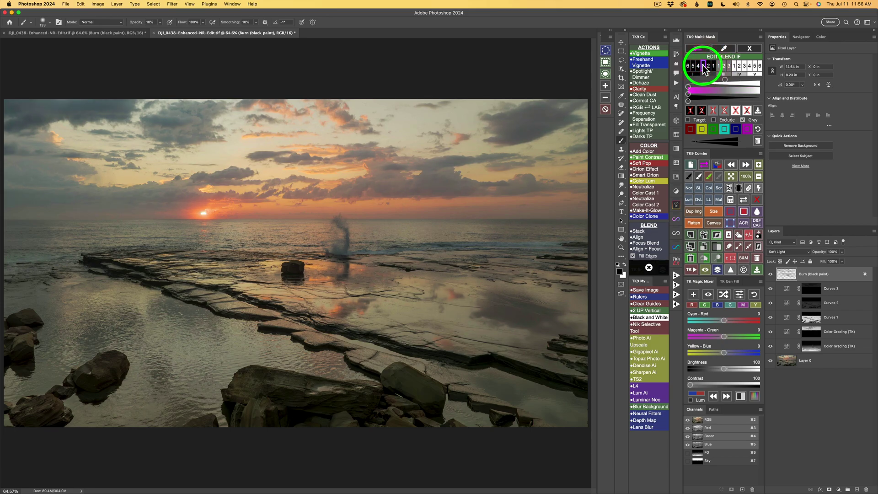
{"action": "left_click", "coordinate": [771, 275]}
{"action": "left_click", "coordinate": [771, 275]}
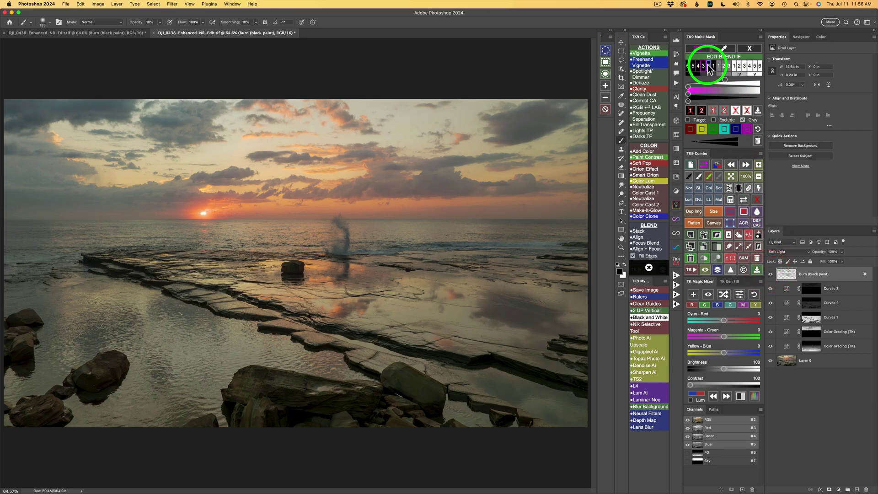
{"action": "left_click", "coordinate": [708, 65]}
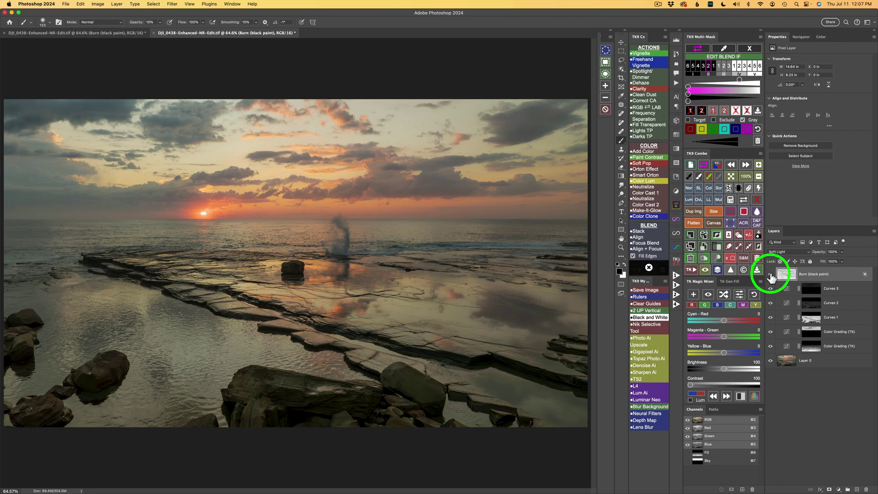
{"action": "left_click", "coordinate": [770, 275]}
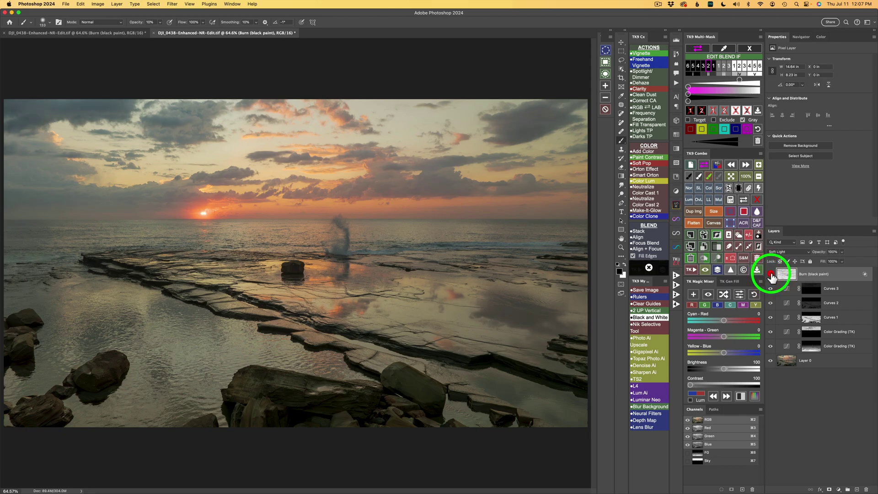
{"action": "left_click", "coordinate": [771, 275]}
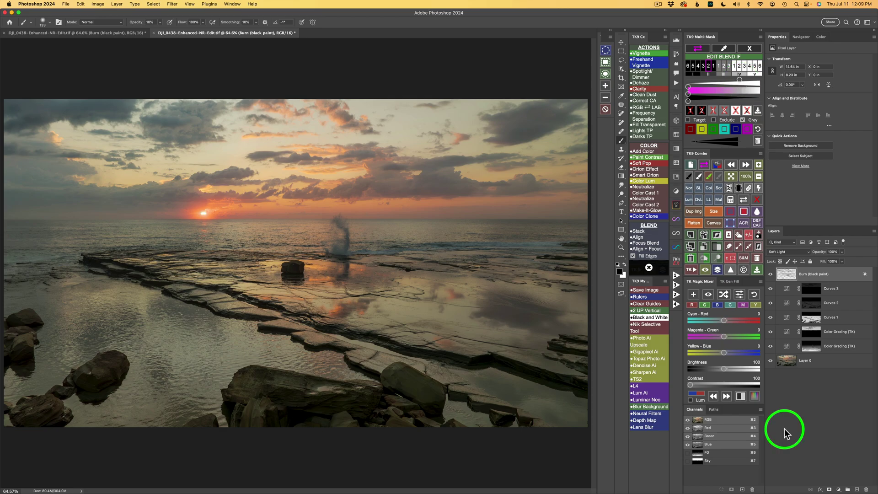
{"action": "left_click", "coordinate": [751, 49]}
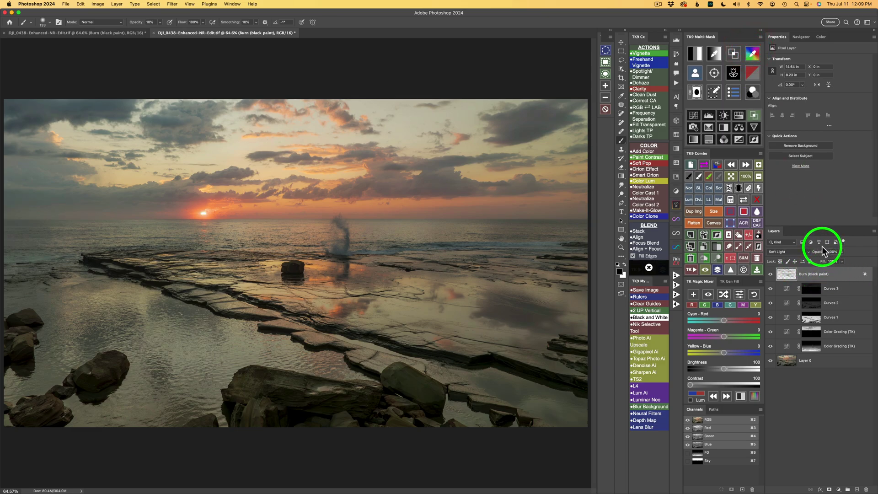
Build a Blend If mask targeting Lights 3 and output it as an Overlay dodge layer for white paint.
{"action": "left_click", "coordinate": [734, 55]}
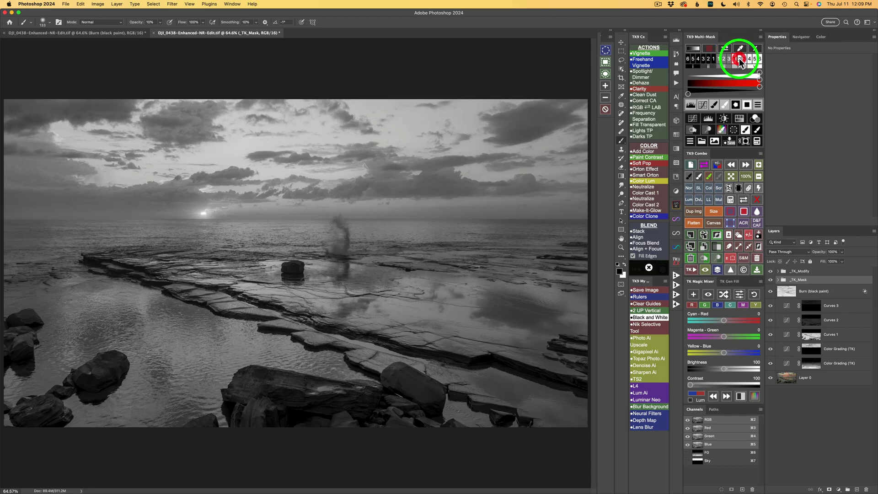
{"action": "left_click", "coordinate": [739, 59]}
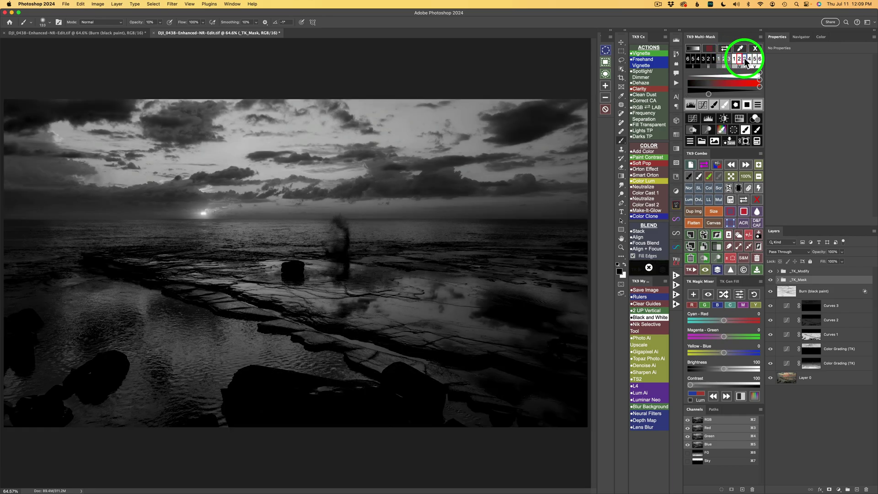
{"action": "left_click", "coordinate": [744, 59]}
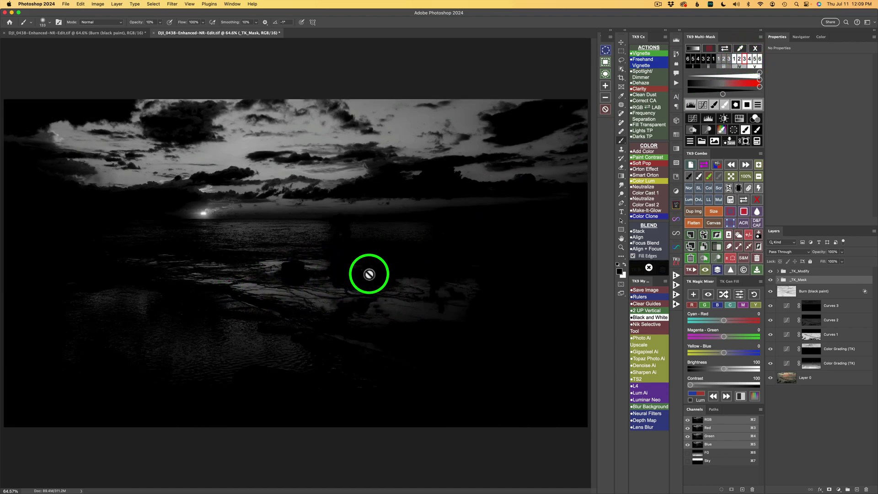
{"action": "left_click", "coordinate": [742, 64]}
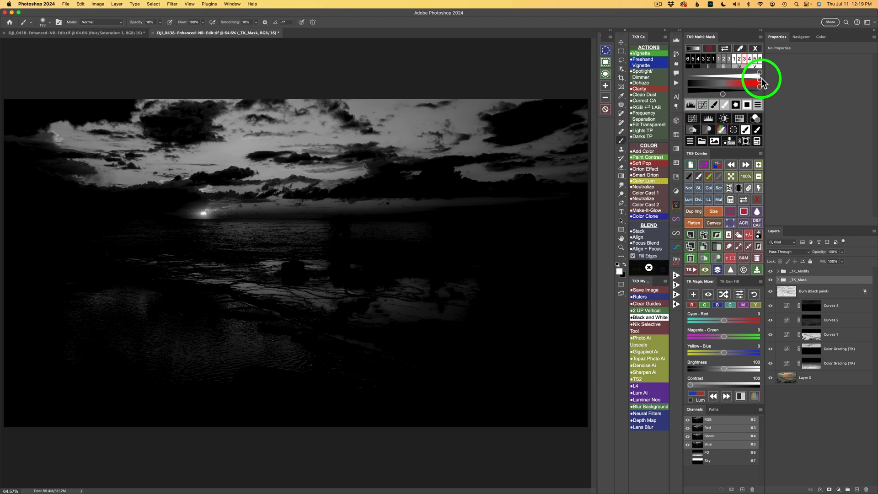
{"action": "left_click", "coordinate": [712, 130]}
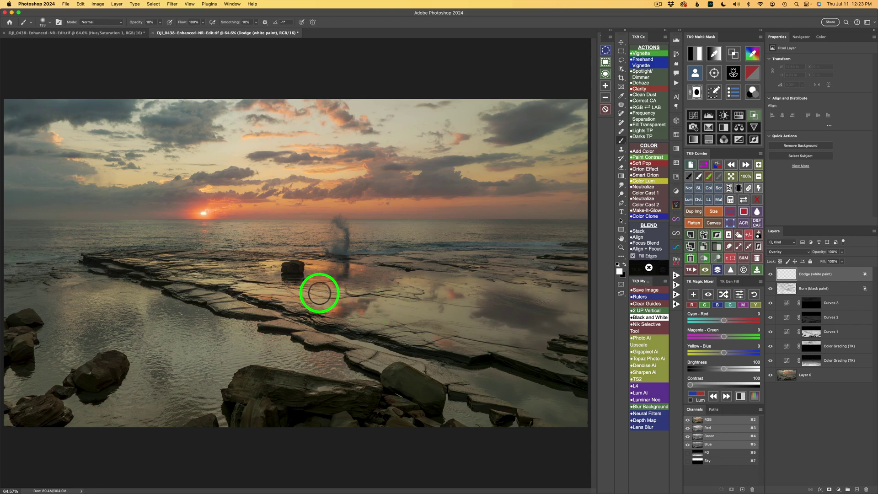
Dodge the highlights on the foreground rock ledges and wet reflections by painting white at 10% brush opacity on the dodge layer.
{"action": "mouse_move", "coordinate": [320, 294]}
{"action": "left_mouse_down"}
{"action": "mouse_move", "coordinate": [327, 296]}
{"action": "mouse_move", "coordinate": [261, 286]}
{"action": "left_mouse_up"}
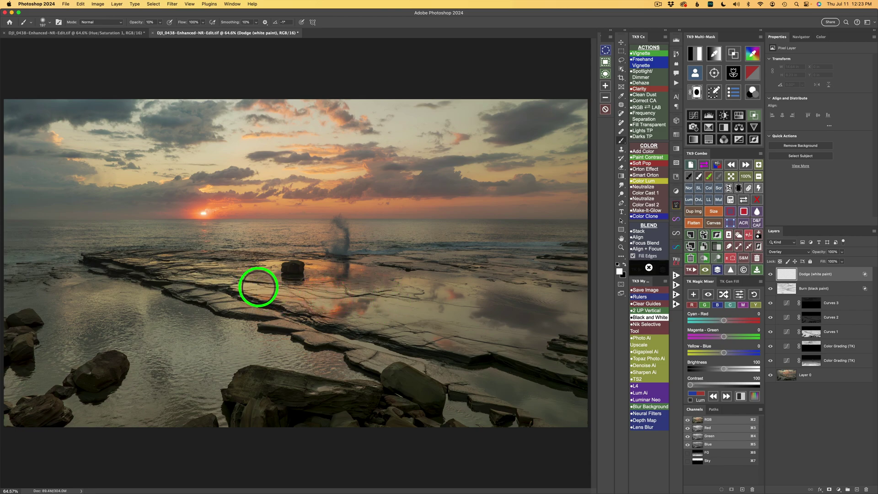
{"action": "left_click_drag", "start_coordinate": [340, 298], "coordinate": [338, 298]}
{"action": "mouse_move", "coordinate": [258, 290]}
{"action": "left_mouse_down"}
{"action": "mouse_move", "coordinate": [348, 308]}
{"action": "mouse_move", "coordinate": [310, 285]}
{"action": "mouse_move", "coordinate": [340, 286]}
{"action": "mouse_move", "coordinate": [262, 266]}
{"action": "mouse_move", "coordinate": [338, 267]}
{"action": "mouse_move", "coordinate": [258, 269]}
{"action": "mouse_move", "coordinate": [351, 272]}
{"action": "left_mouse_up"}
{"action": "left_click_drag", "start_coordinate": [354, 271], "coordinate": [363, 267]}
{"action": "mouse_move", "coordinate": [363, 271]}
{"action": "left_mouse_down"}
{"action": "mouse_move", "coordinate": [331, 270]}
{"action": "mouse_move", "coordinate": [329, 281]}
{"action": "left_mouse_up"}
{"action": "mouse_move", "coordinate": [317, 270]}
{"action": "left_mouse_down"}
{"action": "mouse_move", "coordinate": [344, 277]}
{"action": "mouse_move", "coordinate": [309, 275]}
{"action": "left_mouse_up"}
{"action": "mouse_move", "coordinate": [312, 275]}
{"action": "left_mouse_down"}
{"action": "mouse_move", "coordinate": [338, 293]}
{"action": "mouse_move", "coordinate": [379, 293]}
{"action": "mouse_move", "coordinate": [393, 283]}
{"action": "mouse_move", "coordinate": [388, 275]}
{"action": "mouse_move", "coordinate": [348, 276]}
{"action": "mouse_move", "coordinate": [373, 297]}
{"action": "mouse_move", "coordinate": [472, 287]}
{"action": "mouse_move", "coordinate": [452, 284]}
{"action": "mouse_move", "coordinate": [409, 309]}
{"action": "mouse_move", "coordinate": [391, 305]}
{"action": "mouse_move", "coordinate": [387, 318]}
{"action": "mouse_move", "coordinate": [453, 309]}
{"action": "left_mouse_up"}
{"action": "mouse_move", "coordinate": [366, 294]}
{"action": "left_mouse_down"}
{"action": "mouse_move", "coordinate": [367, 317]}
{"action": "mouse_move", "coordinate": [276, 292]}
{"action": "mouse_move", "coordinate": [274, 308]}
{"action": "mouse_move", "coordinate": [261, 308]}
{"action": "mouse_move", "coordinate": [181, 289]}
{"action": "mouse_move", "coordinate": [253, 313]}
{"action": "mouse_move", "coordinate": [199, 292]}
{"action": "mouse_move", "coordinate": [240, 272]}
{"action": "mouse_move", "coordinate": [204, 271]}
{"action": "mouse_move", "coordinate": [199, 291]}
{"action": "mouse_move", "coordinate": [149, 268]}
{"action": "left_mouse_up"}
{"action": "mouse_move", "coordinate": [218, 271]}
{"action": "left_mouse_down"}
{"action": "mouse_move", "coordinate": [136, 258]}
{"action": "mouse_move", "coordinate": [151, 266]}
{"action": "left_mouse_up"}
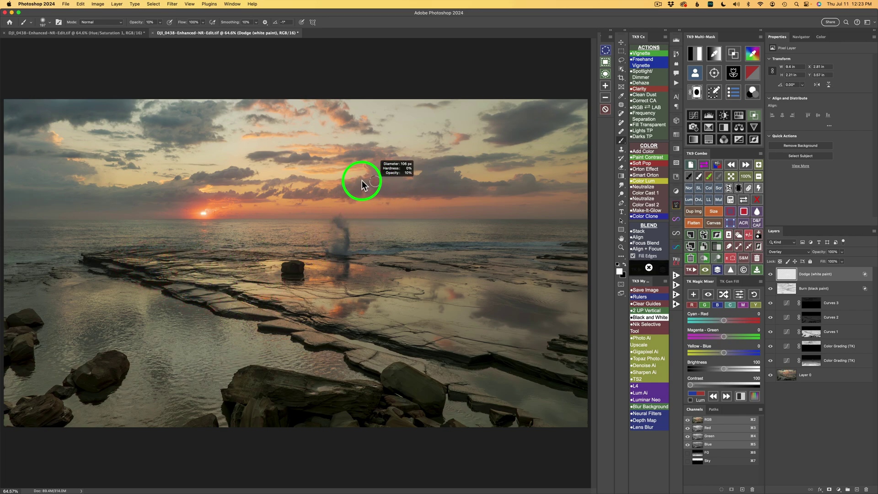
Dodge the bright clouds with a smaller white brush at 10% opacity and compare the image with and without the dodge layer.
{"action": "mouse_move", "coordinate": [361, 180]}
{"action": "left_mouse_down"}
{"action": "mouse_move", "coordinate": [308, 172]}
{"action": "mouse_move", "coordinate": [349, 170]}
{"action": "mouse_move", "coordinate": [372, 151]}
{"action": "mouse_move", "coordinate": [314, 151]}
{"action": "left_mouse_up"}
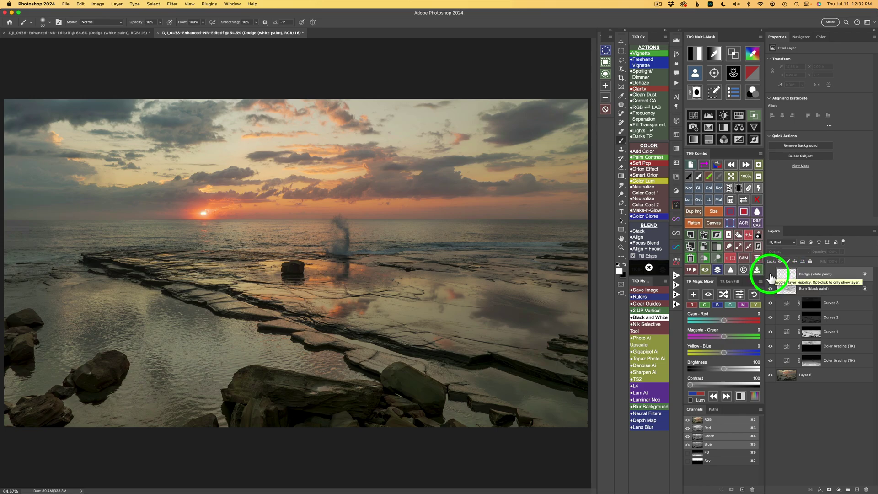
{"action": "left_click", "coordinate": [770, 276]}
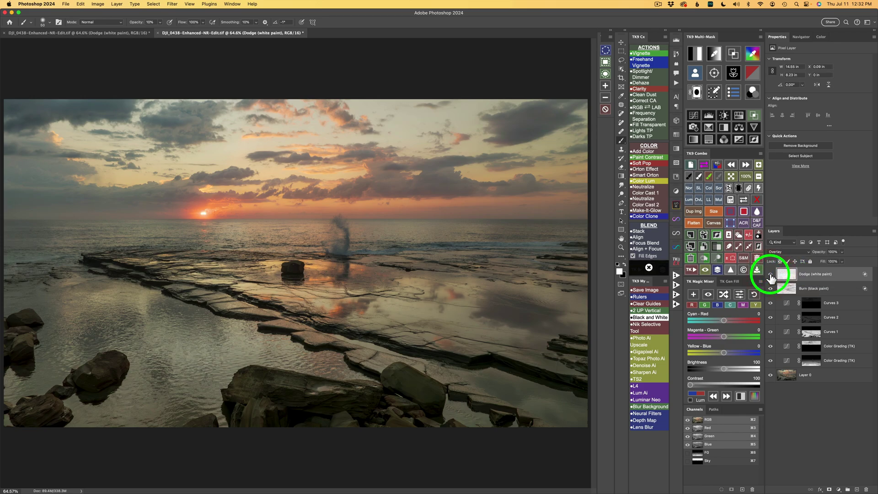
{"action": "left_click", "coordinate": [770, 276]}
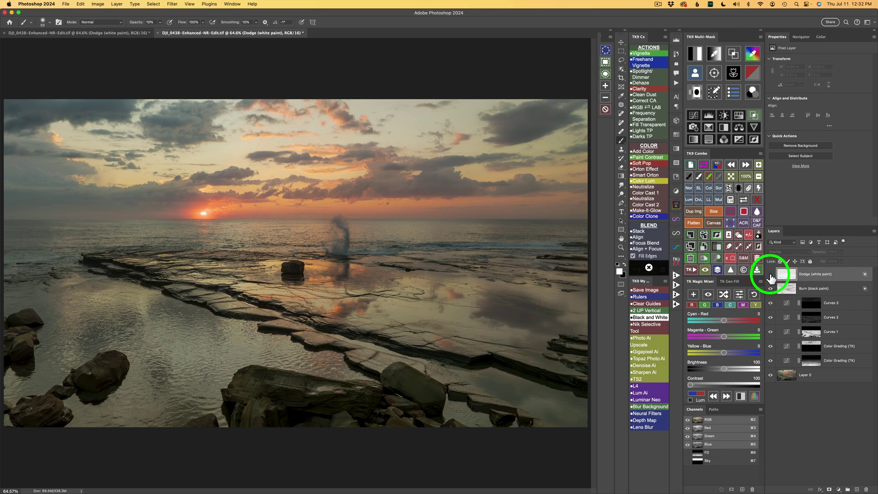
{"action": "left_click", "coordinate": [770, 276]}
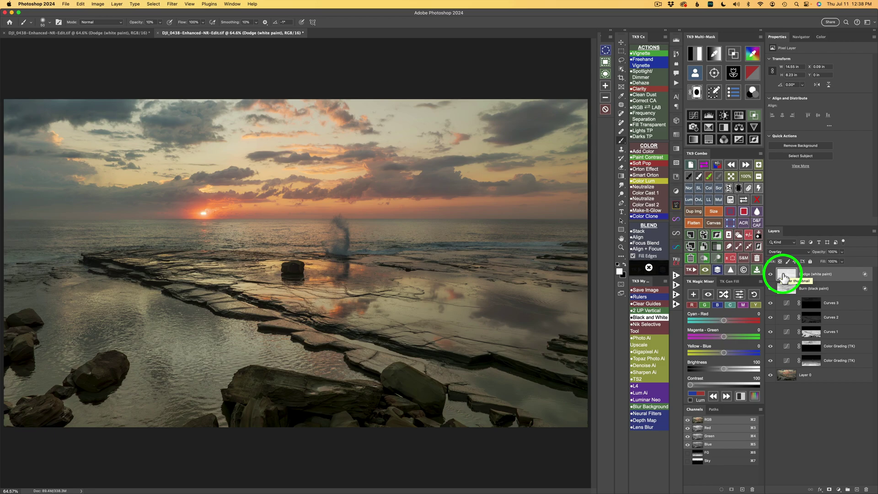
Load the dodge layer's painted areas as a selection and add a Hue/Saturation adjustment layer masked by it.
{"action": "left_click_drag", "start_coordinate": [783, 276], "coordinate": [787, 277]}
{"action": "left_click", "coordinate": [787, 277], "text": "super"}
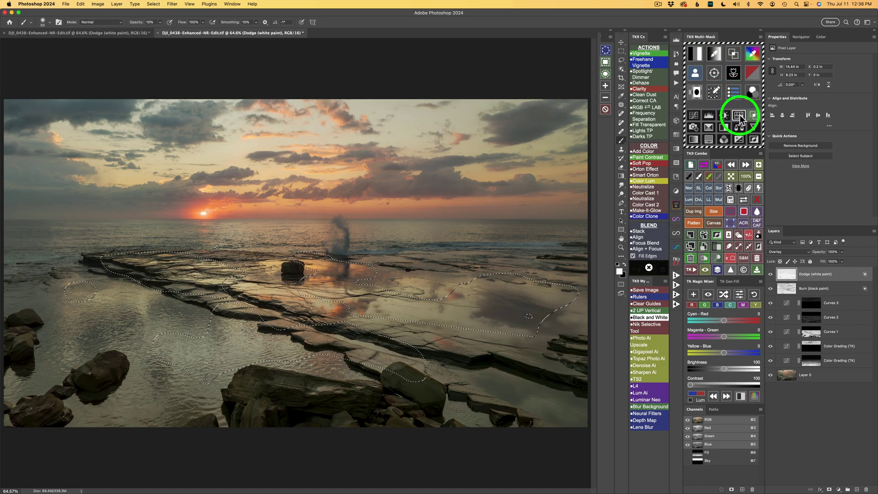
{"action": "left_click", "coordinate": [739, 114]}
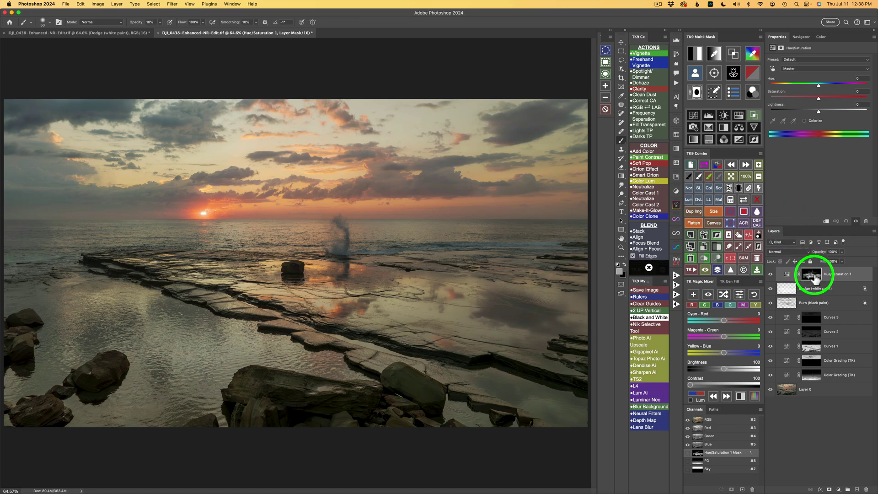
Inspect the Hue/Saturation layer's mask, then raise its saturation to +60 and compare the image with and without the layer.
{"action": "left_click", "coordinate": [744, 200]}
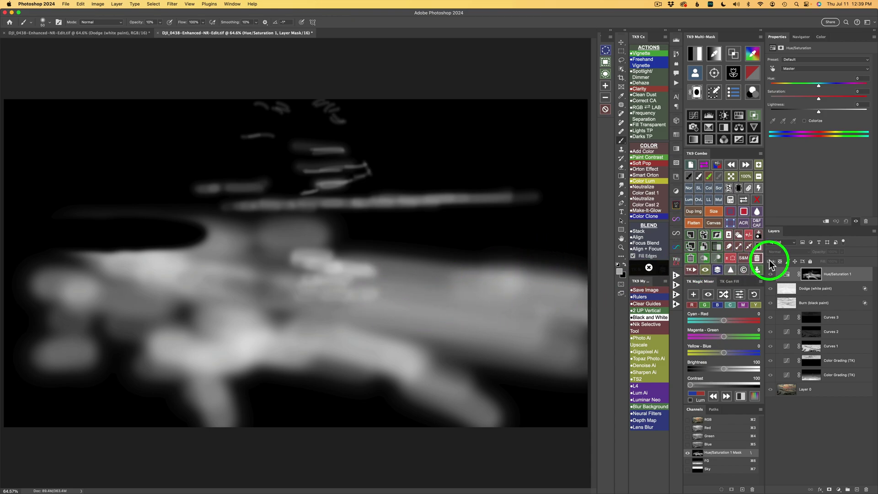
{"action": "left_click", "coordinate": [744, 200]}
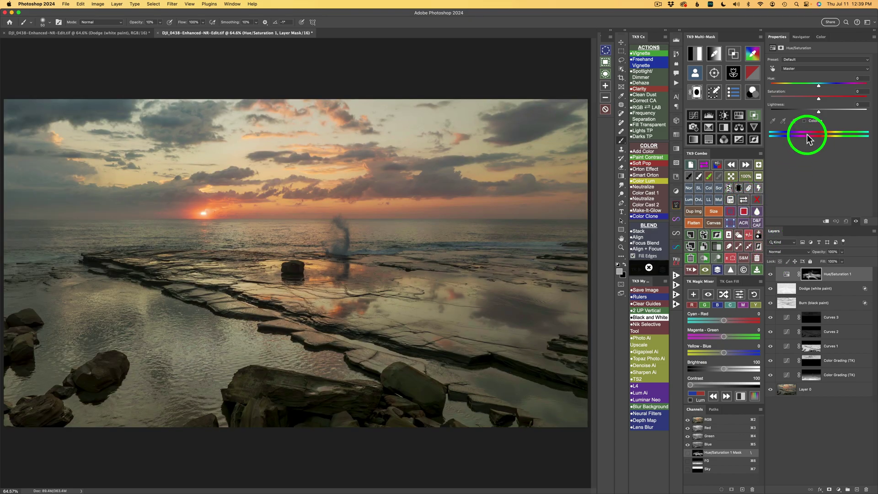
{"action": "left_click_drag", "start_coordinate": [817, 101], "coordinate": [848, 99]}
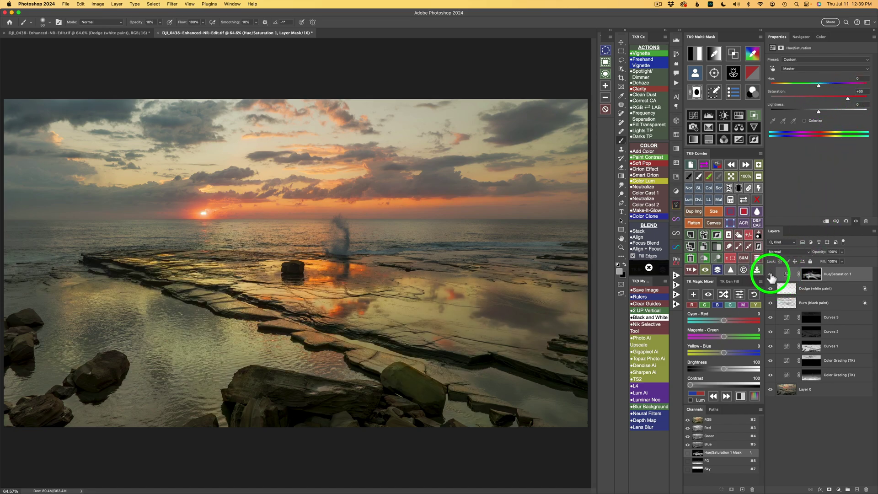
{"action": "left_click", "coordinate": [771, 275]}
{"action": "left_click", "coordinate": [771, 275]}
{"action": "left_click", "coordinate": [770, 275]}
{"action": "left_click", "coordinate": [770, 276]}
{"action": "left_click", "coordinate": [770, 276]}
{"action": "left_click", "coordinate": [771, 276]}
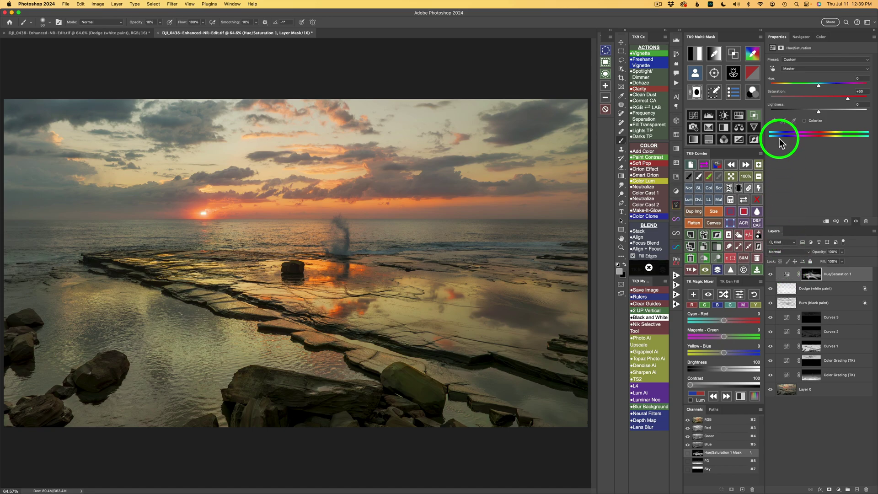
Restrict the Hue/Saturation layer to Lights 2 with Blend If and compare the image with and without the layer.
{"action": "left_click", "coordinate": [754, 116]}
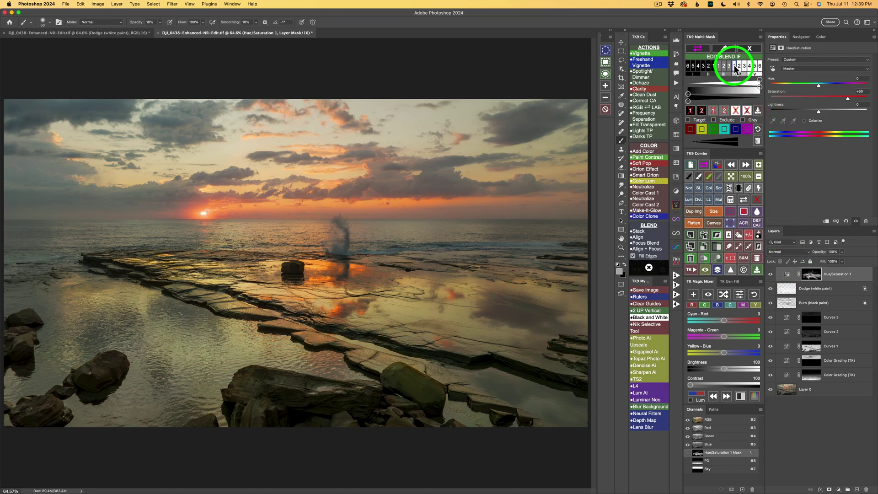
{"action": "left_click", "coordinate": [733, 66]}
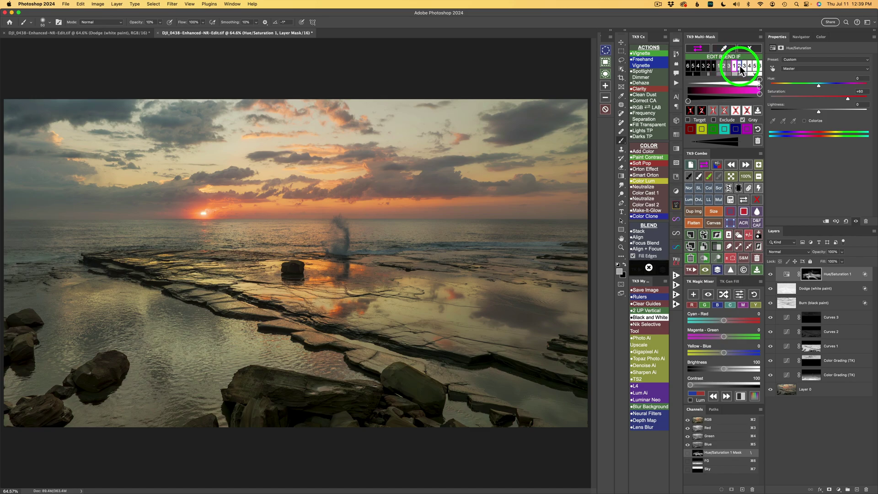
{"action": "left_click", "coordinate": [739, 66]}
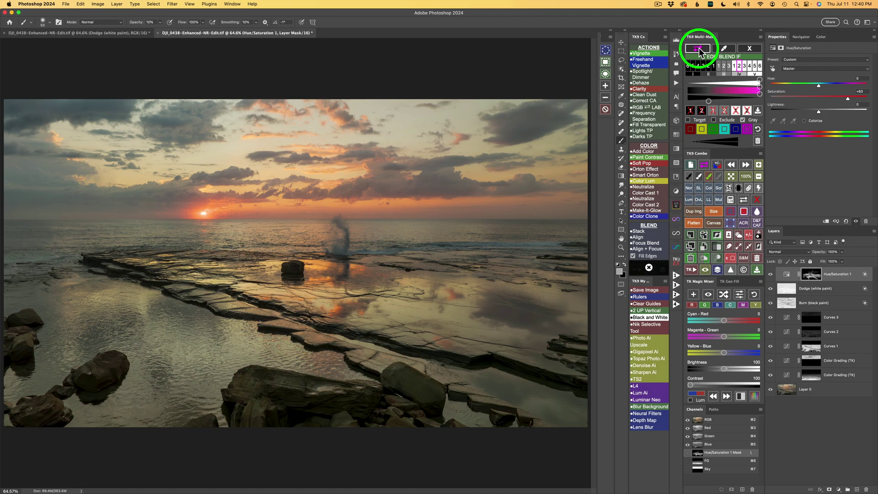
{"action": "left_click", "coordinate": [698, 49]}
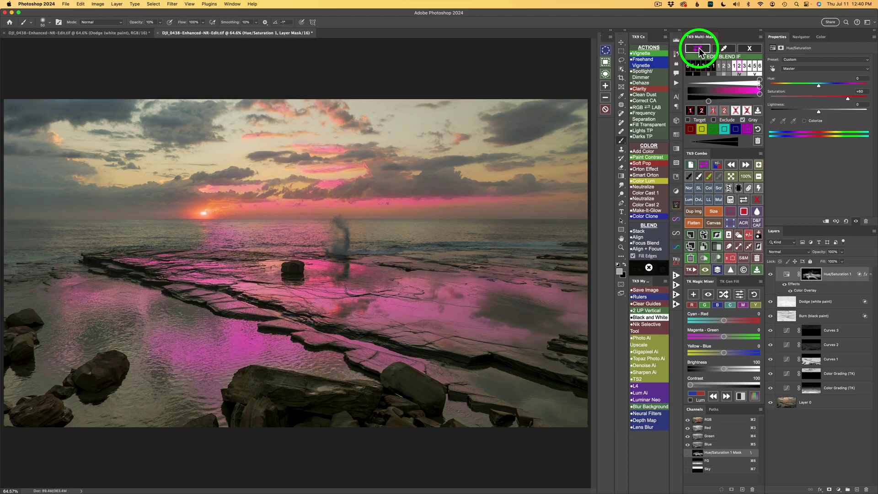
{"action": "left_click", "coordinate": [698, 50]}
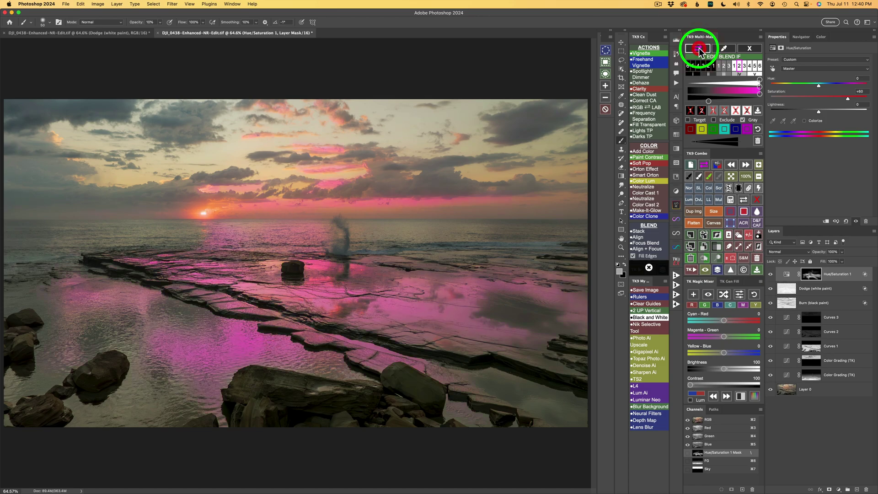
{"action": "left_click", "coordinate": [745, 66]}
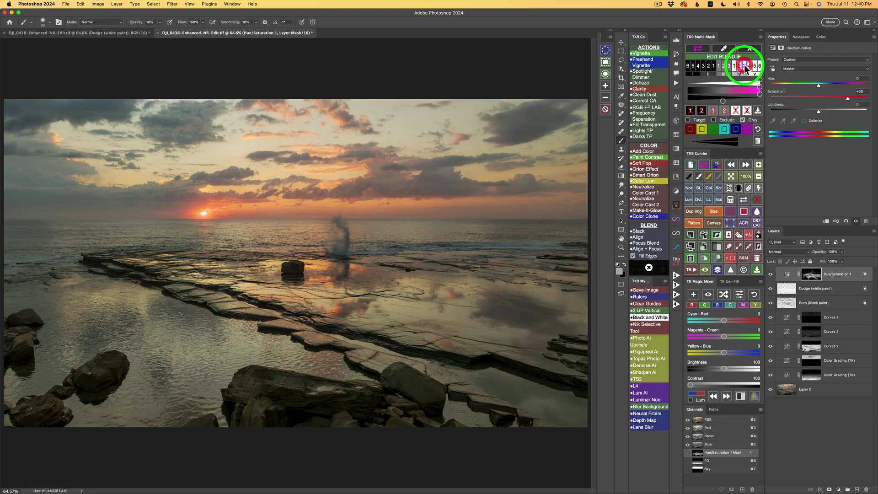
{"action": "left_click", "coordinate": [743, 67]}
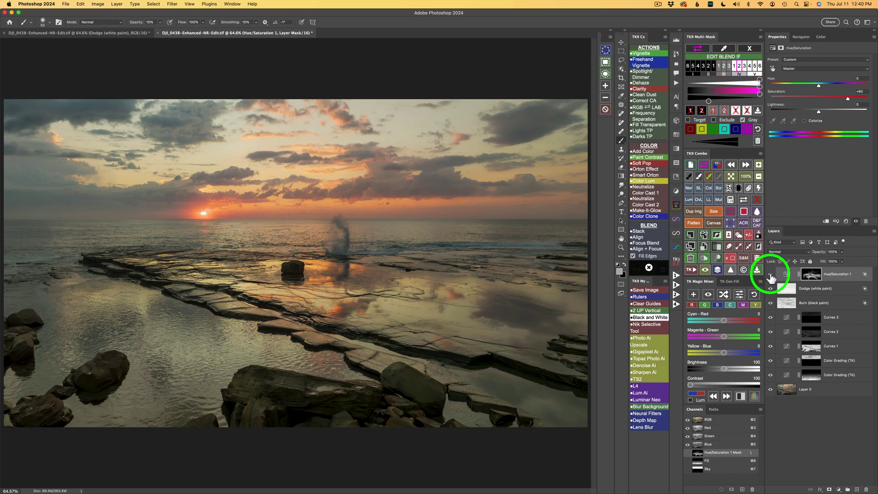
{"action": "left_click", "coordinate": [770, 275]}
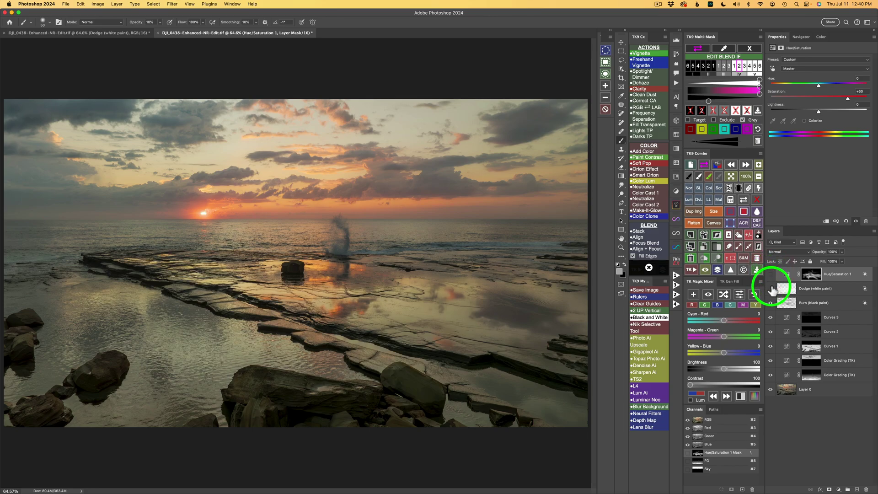
{"action": "left_click", "coordinate": [771, 275]}
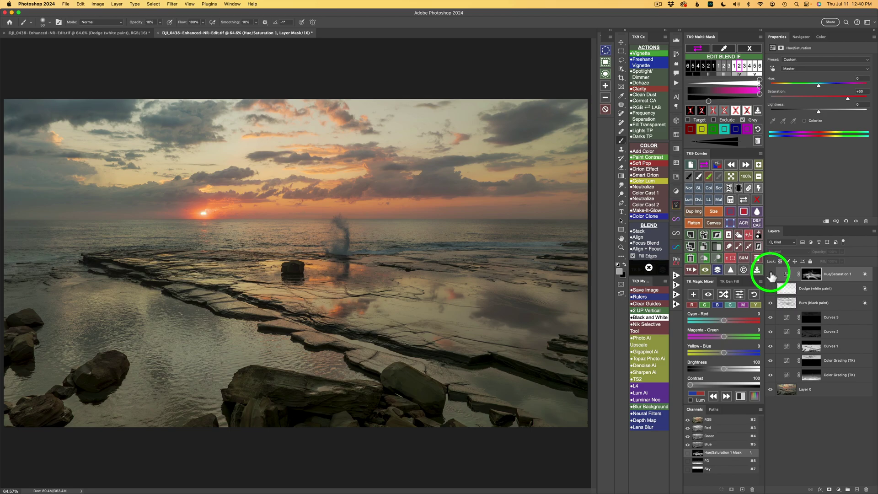
{"action": "left_click", "coordinate": [770, 275]}
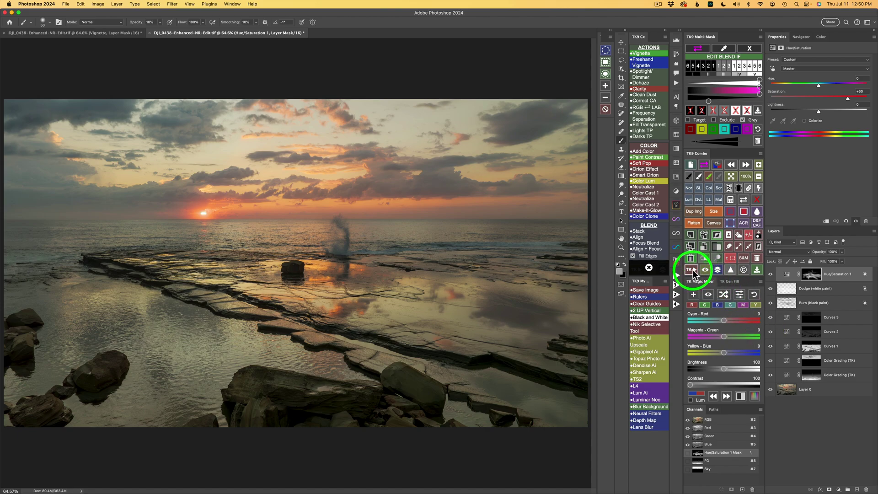
Run the Vignette action with a 365.2-pixel Gaussian Blur and compare the image with and without the vignette.
{"action": "left_click", "coordinate": [644, 54]}
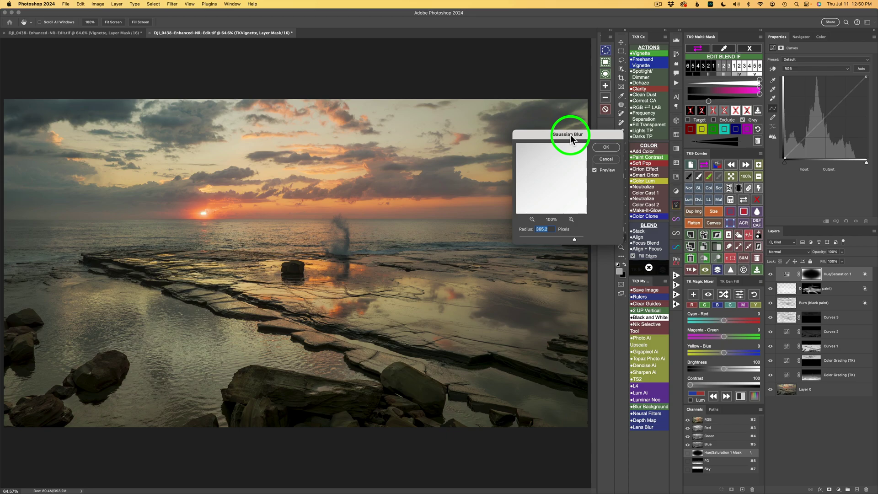
{"action": "left_click", "coordinate": [605, 147]}
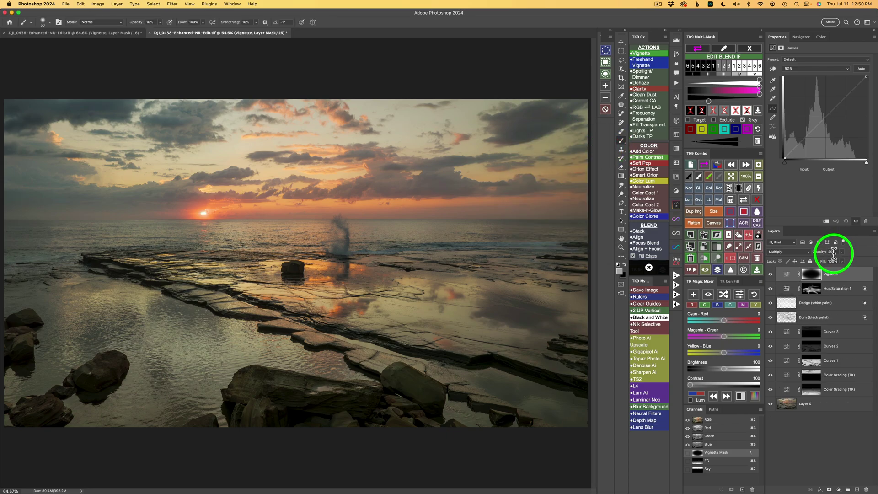
{"action": "left_click", "coordinate": [770, 274]}
{"action": "left_click", "coordinate": [770, 274]}
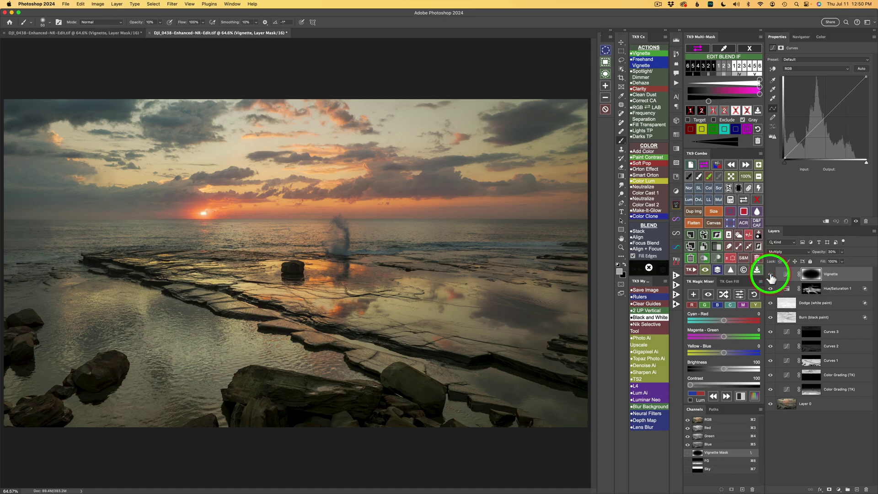
Protect the darkest tones from the vignette with the darks preset 2 in Edit Blend If and compare the image with and without it.
{"action": "left_click", "coordinate": [778, 274]}
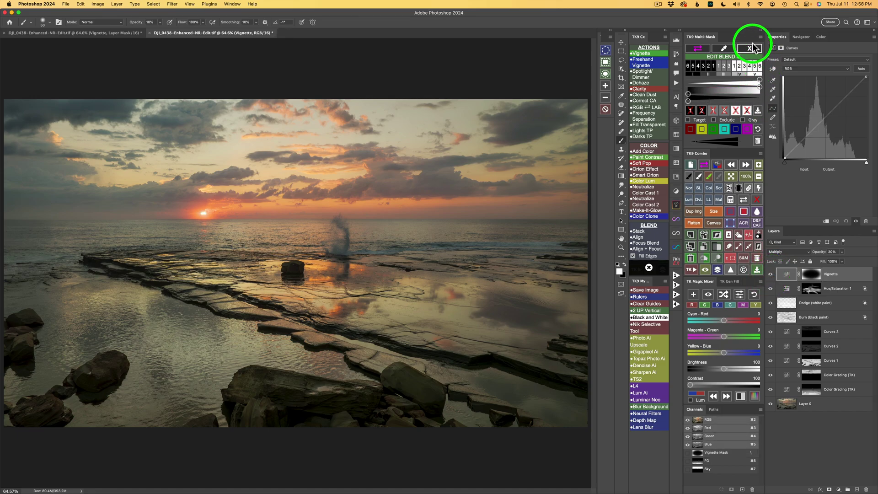
{"action": "left_click", "coordinate": [751, 49]}
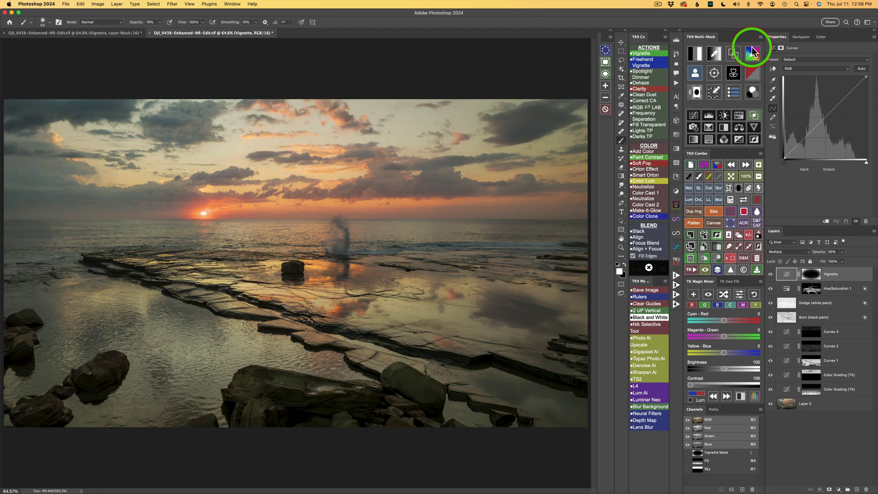
{"action": "left_click", "coordinate": [754, 117]}
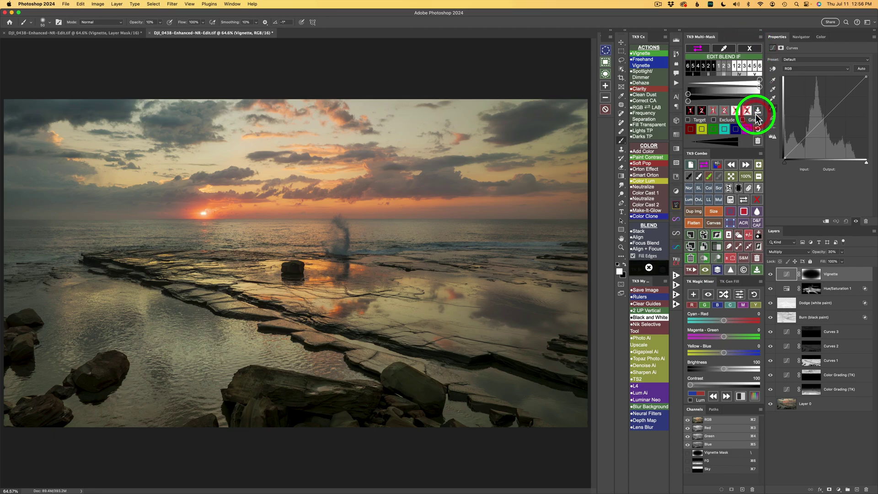
{"action": "left_click", "coordinate": [702, 112]}
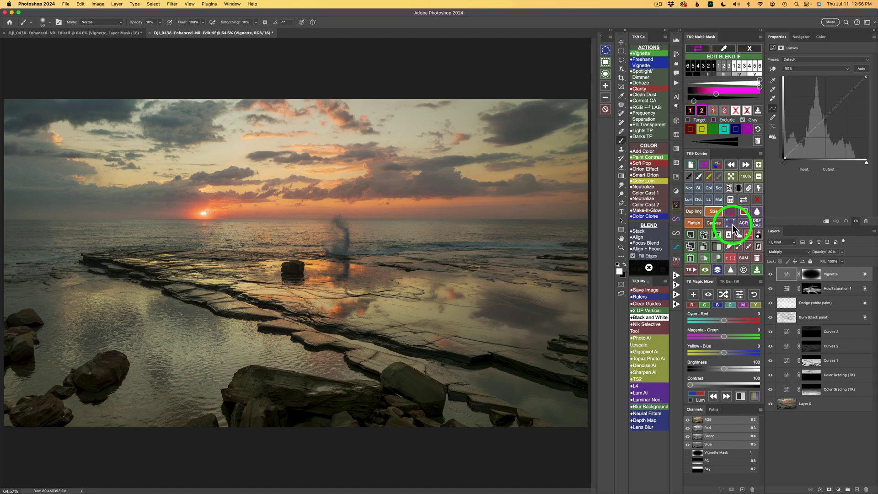
{"action": "left_click", "coordinate": [770, 276]}
{"action": "left_click", "coordinate": [770, 275]}
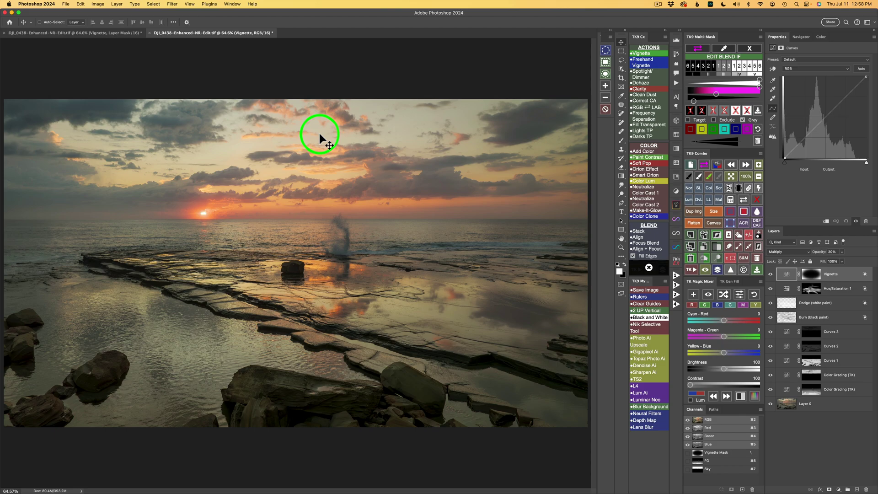
{"action": "left_click", "coordinate": [754, 49]}
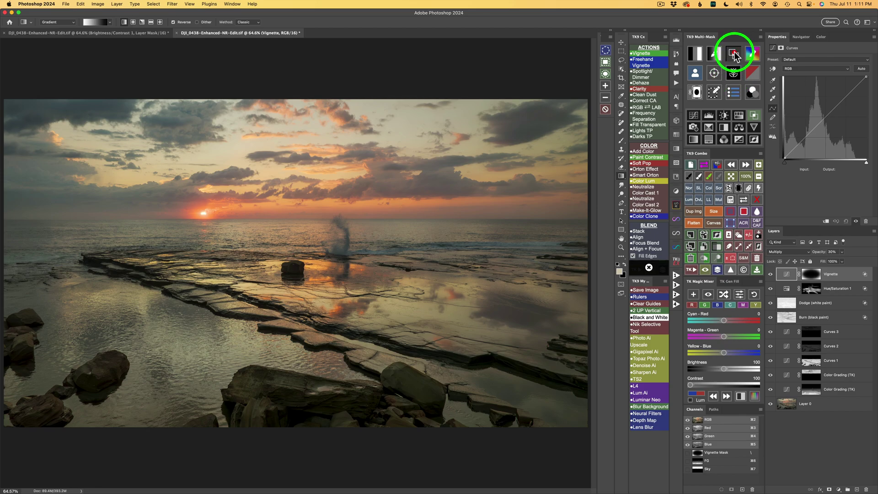
Build a Blend If mask from a sampled bright sky tone, #d1c9b3, and output it as a Brightness/Contrast adjustment layer.
{"action": "left_click", "coordinate": [733, 54]}
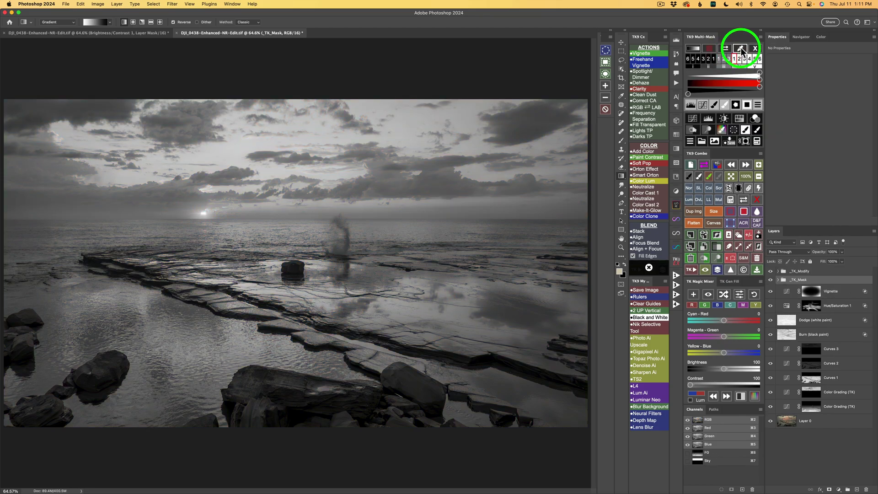
{"action": "left_click", "coordinate": [740, 49]}
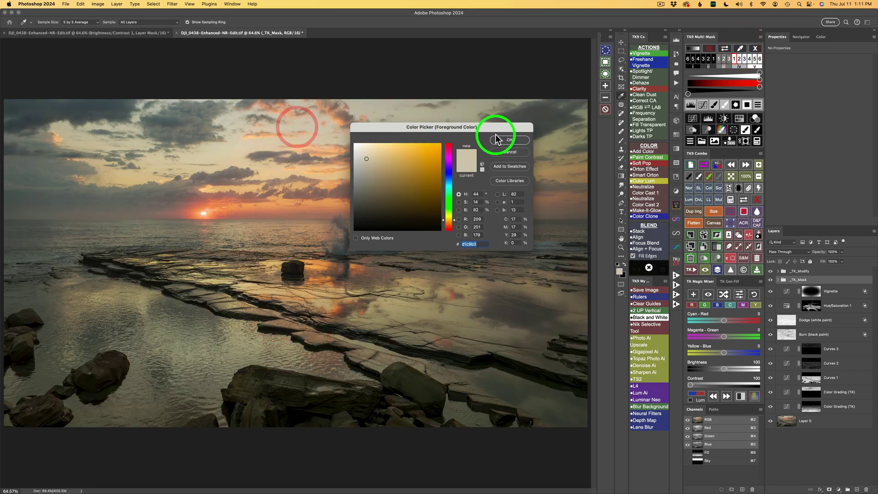
{"action": "left_click", "coordinate": [511, 139]}
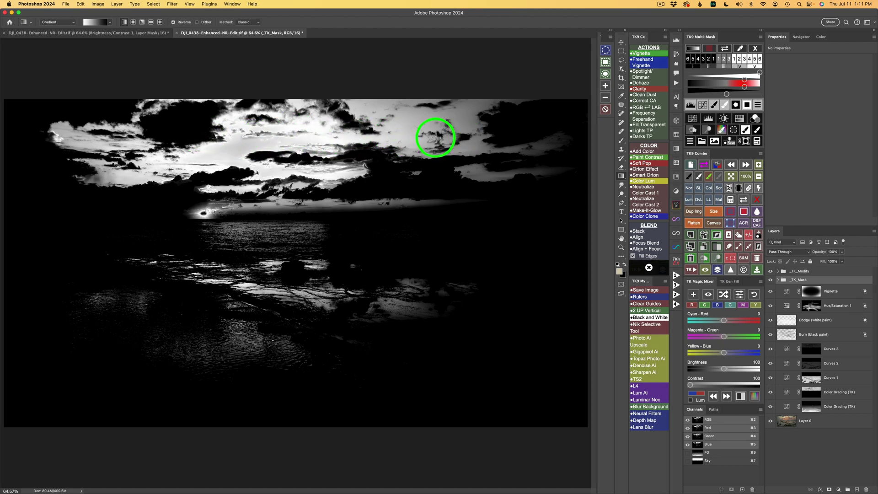
{"action": "left_click", "coordinate": [724, 118]}
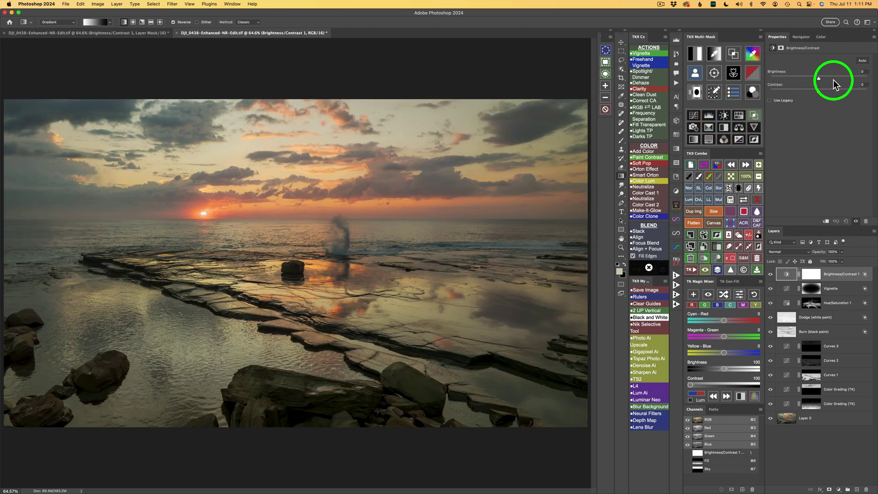
Lower the Brightness/Contrast layer's brightness to about -35 and compare the image with and without the layer.
{"action": "left_click_drag", "start_coordinate": [818, 79], "coordinate": [806, 79]}
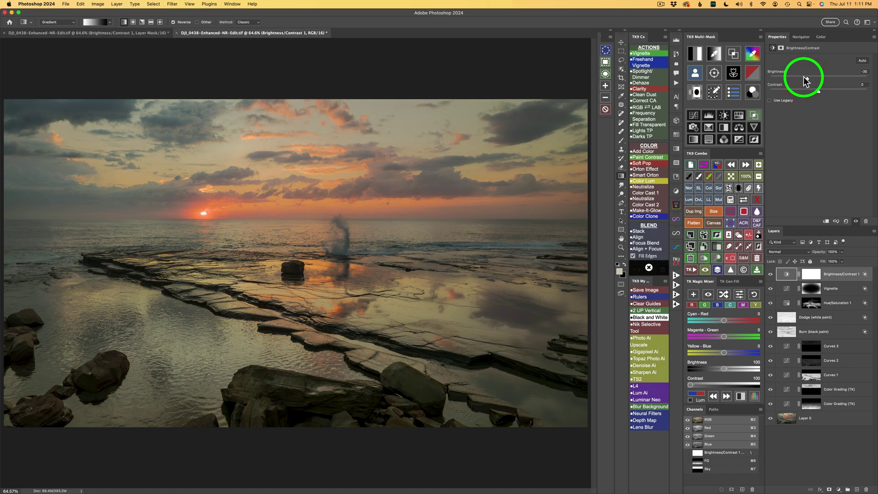
{"action": "left_click", "coordinate": [770, 275]}
{"action": "left_click", "coordinate": [770, 275]}
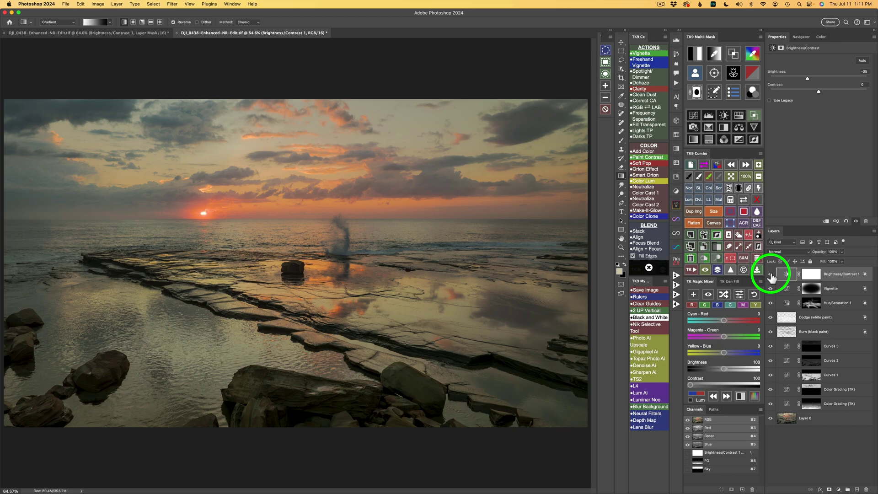
Turn the Brightness/Contrast layer's mask black and choose the black-to-white gradient from the Basics presets for the Gradient tool.
{"action": "left_click", "coordinate": [737, 188]}
{"action": "left_click", "coordinate": [810, 276]}
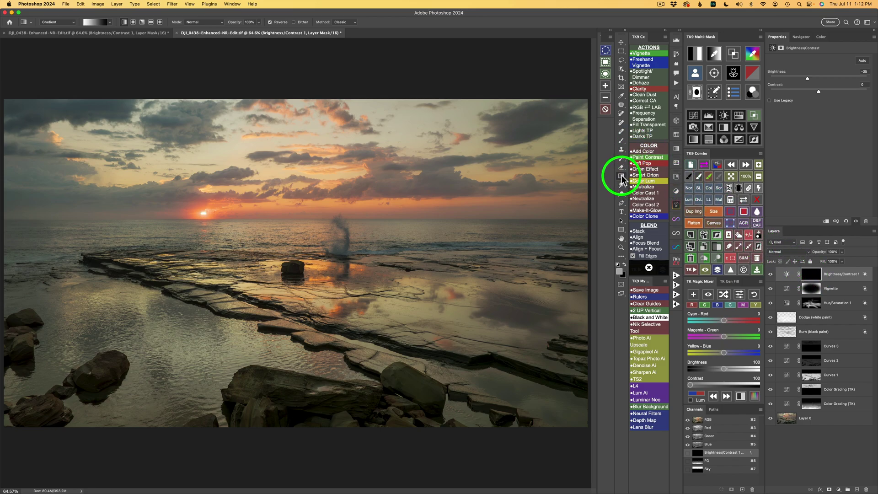
{"action": "left_click", "coordinate": [57, 22]}
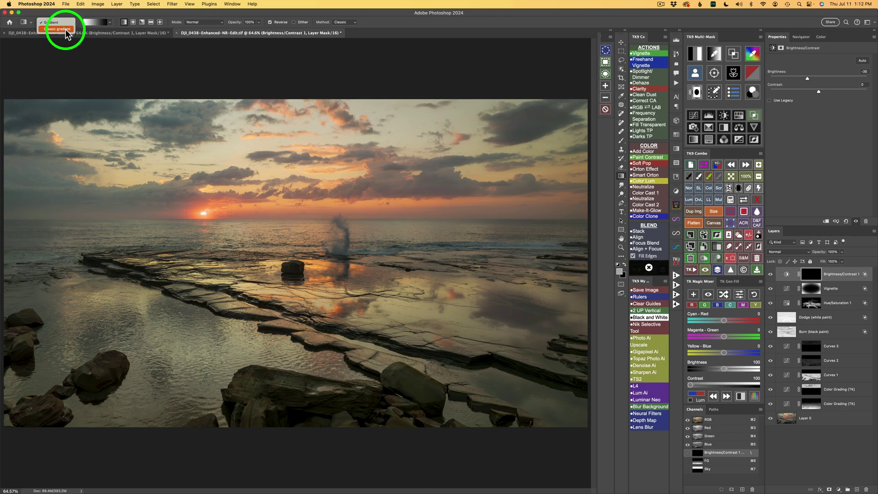
{"action": "left_click", "coordinate": [109, 22]}
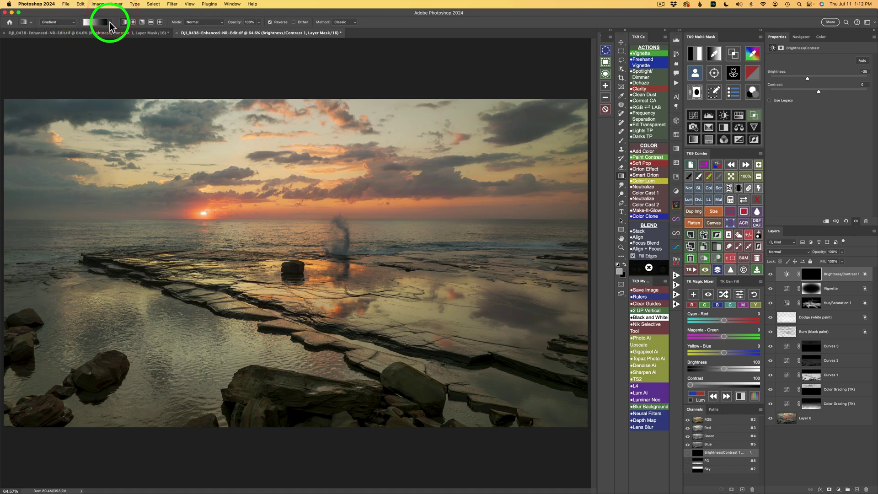
{"action": "left_click", "coordinate": [110, 23]}
{"action": "left_click", "coordinate": [58, 35]}
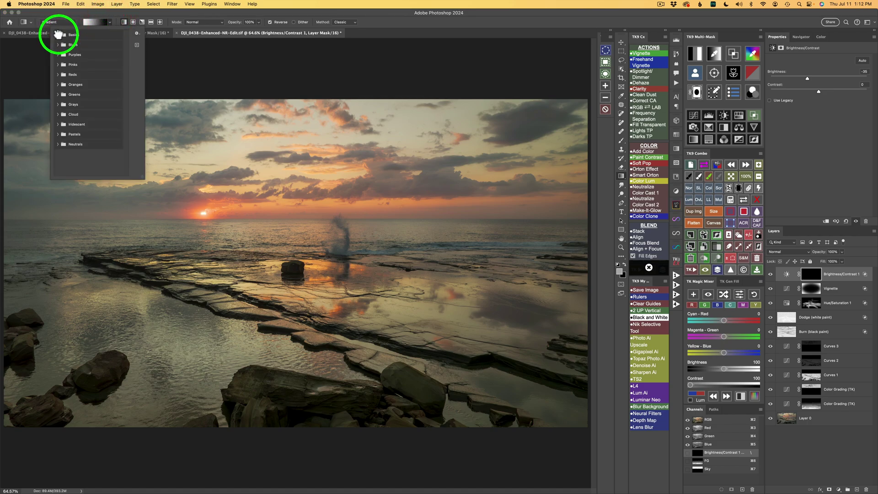
{"action": "left_click", "coordinate": [58, 34]}
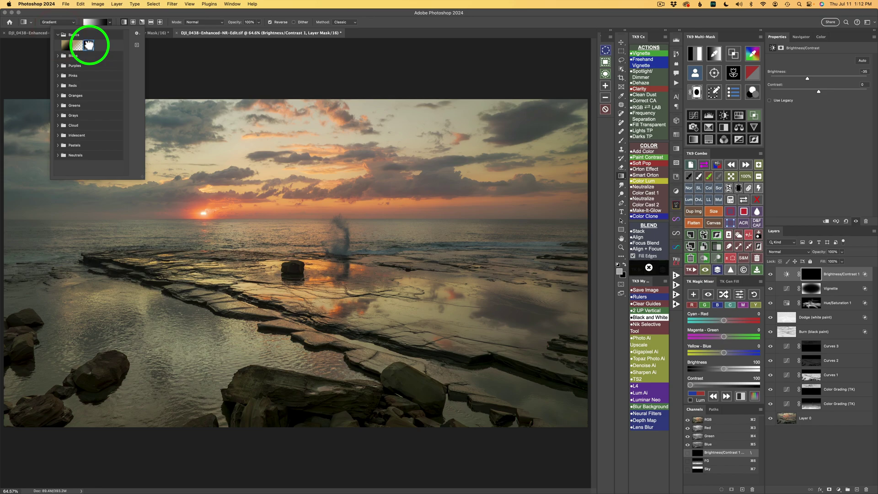
{"action": "left_click", "coordinate": [88, 44]}
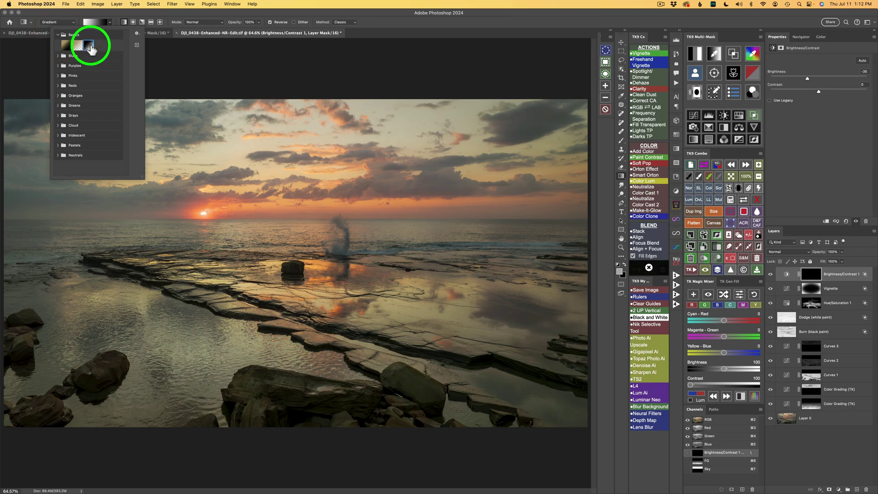
Draw a reversed linear gradient on the Brightness/Contrast mask from above the image down to the horizon, and compare with the layer hidden.
{"action": "left_click", "coordinate": [124, 23]}
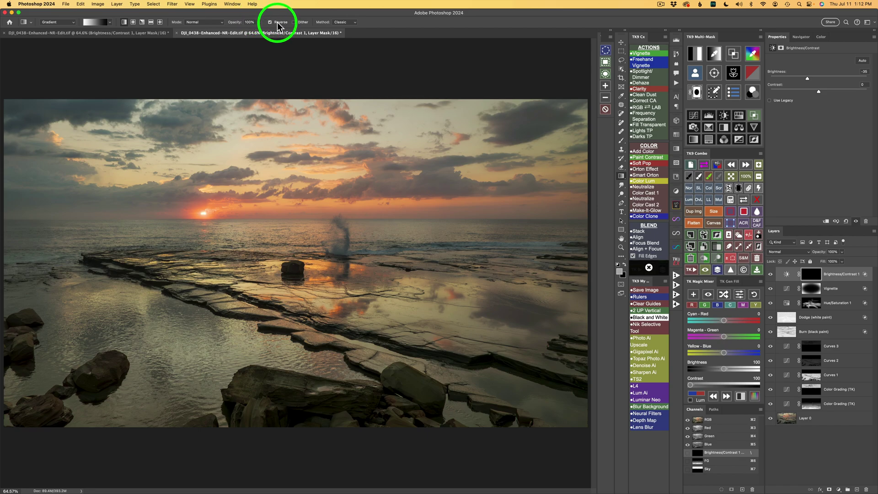
{"action": "left_click", "coordinate": [270, 21]}
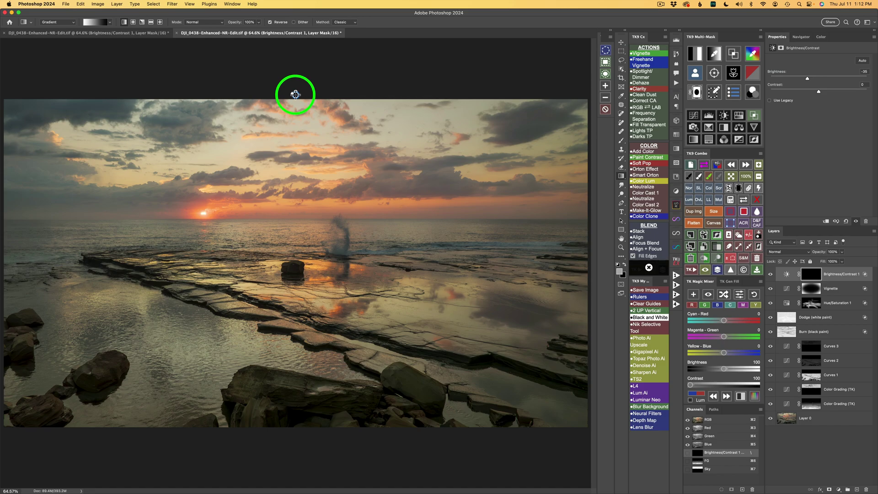
{"action": "left_click_drag", "start_coordinate": [295, 92], "coordinate": [296, 177]}
{"action": "left_click_drag", "start_coordinate": [295, 185], "coordinate": [295, 219]}
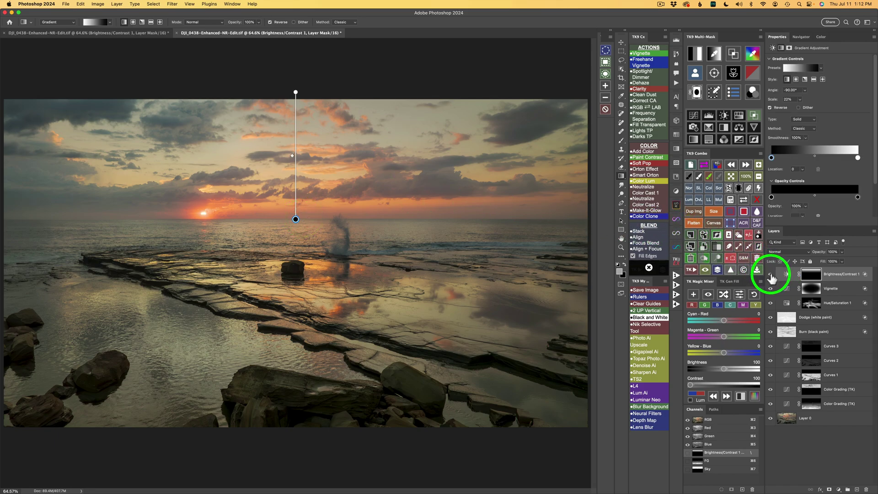
{"action": "left_click", "coordinate": [771, 275]}
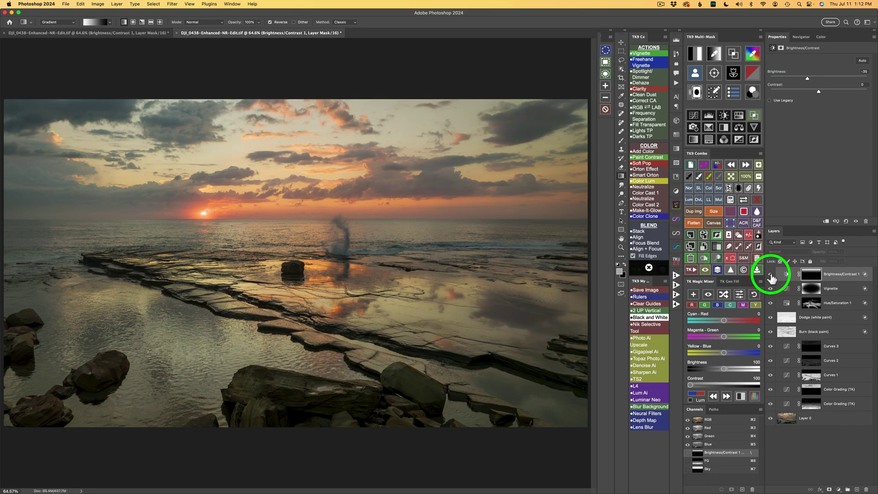
{"action": "left_click", "coordinate": [770, 275]}
{"action": "left_click", "coordinate": [786, 274]}
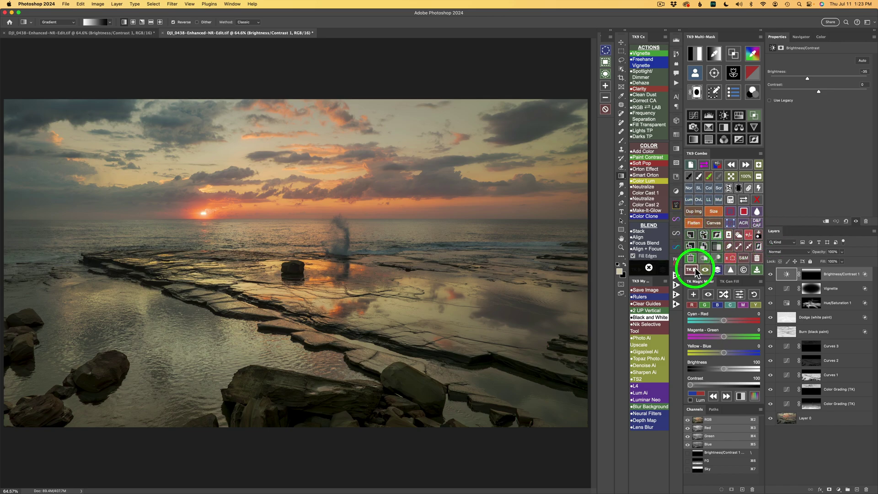
Run the Orton Effect action with a 19.5-pixel Gaussian Blur and lower the resulting group's opacity to 20%.
{"action": "left_click", "coordinate": [644, 169]}
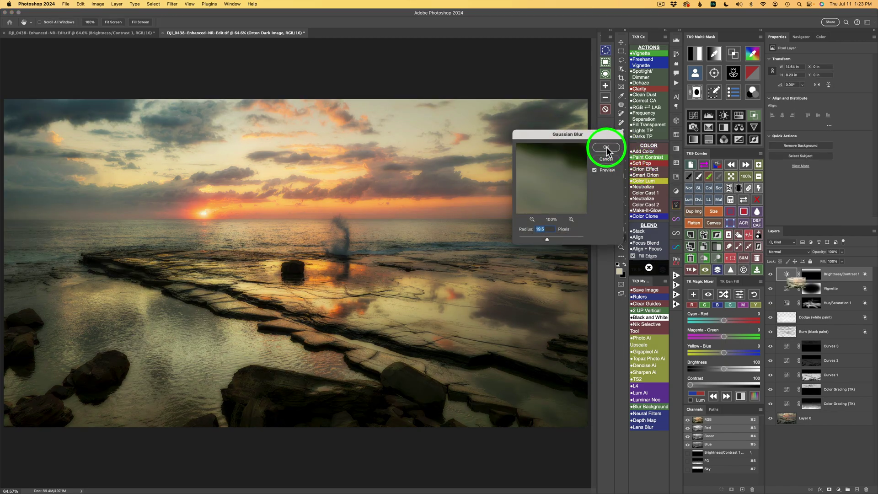
{"action": "left_click", "coordinate": [606, 147]}
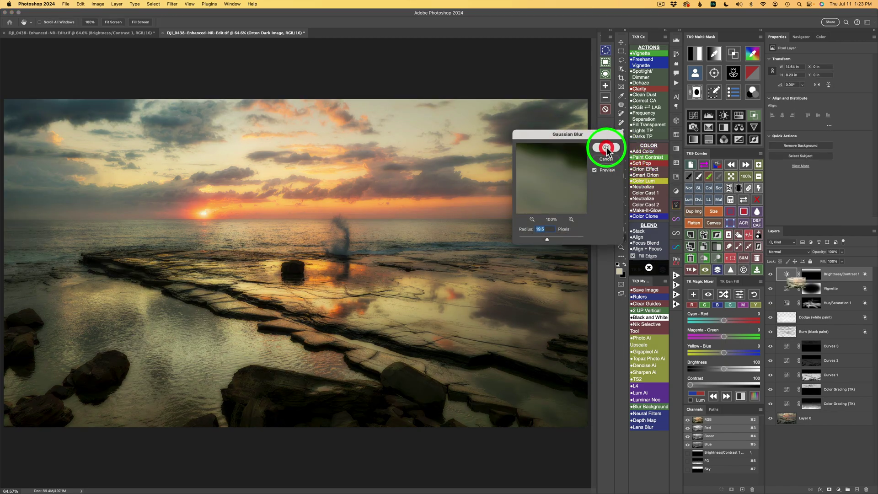
{"action": "left_click", "coordinate": [842, 252]}
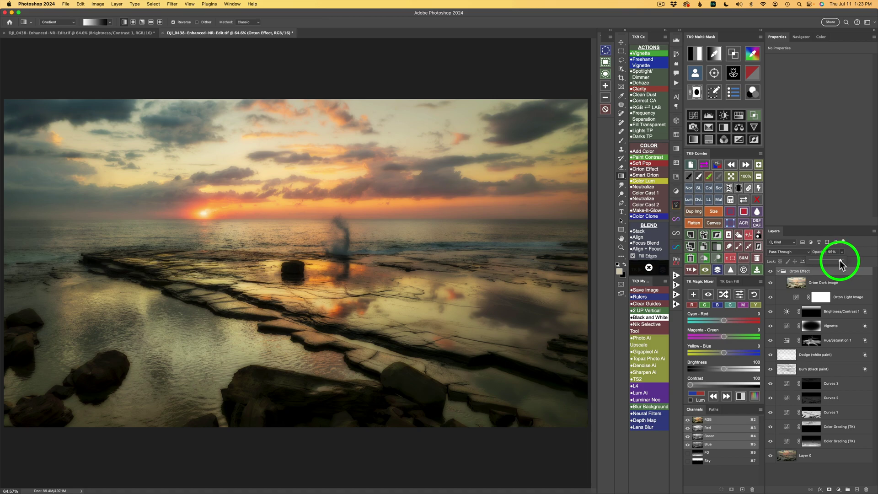
{"action": "left_click_drag", "start_coordinate": [820, 259], "coordinate": [816, 259]}
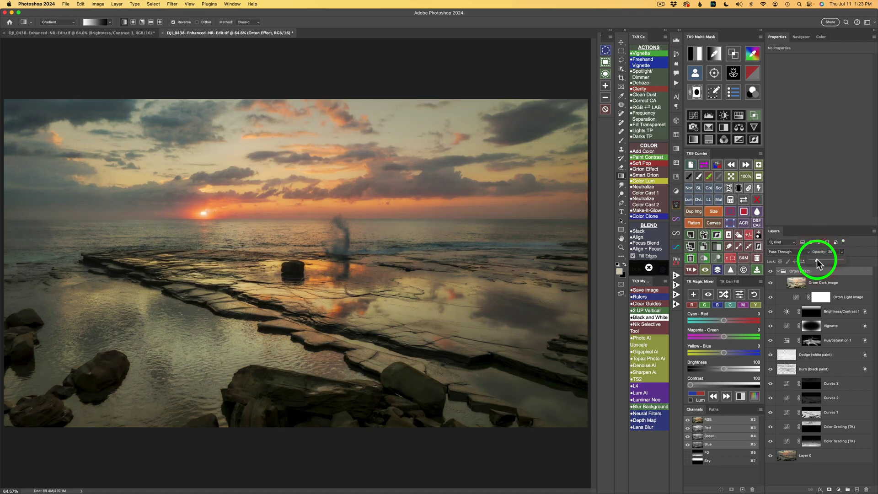
Compare the image with and without the Orton Effect group and collapse the group.
{"action": "left_click", "coordinate": [770, 272]}
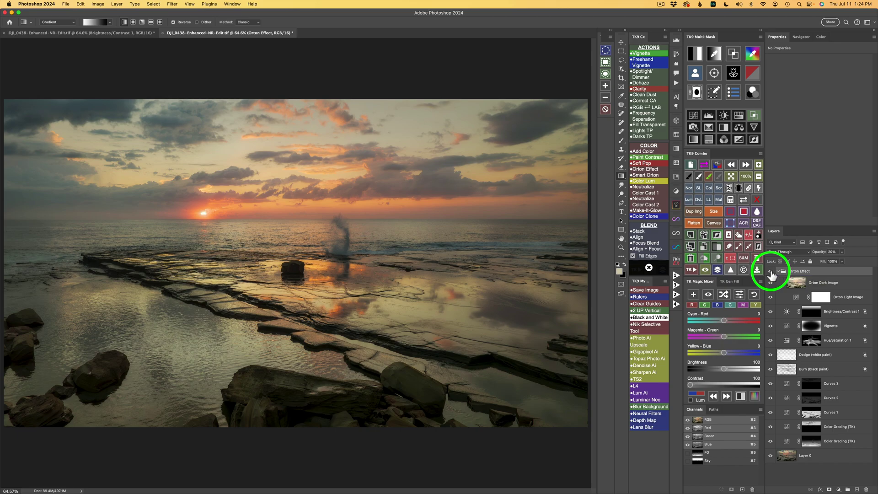
{"action": "left_click", "coordinate": [771, 273]}
{"action": "left_click", "coordinate": [793, 280]}
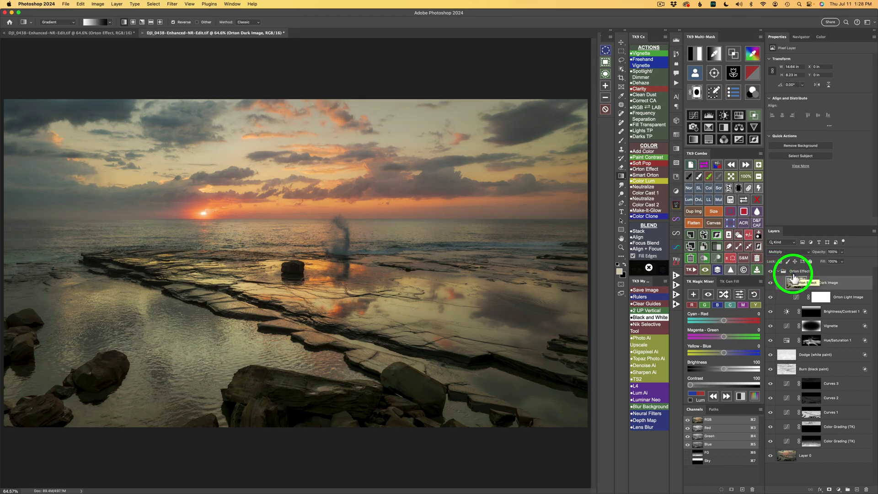
{"action": "left_click", "coordinate": [778, 271]}
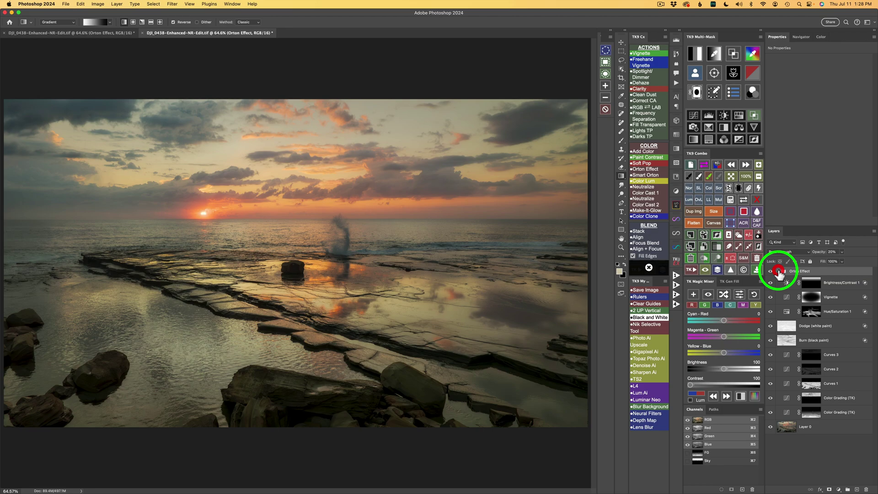
Add an Exposure adjustment layer set to +0.10 and compare the image with and without it.
{"action": "left_click", "coordinate": [737, 139]}
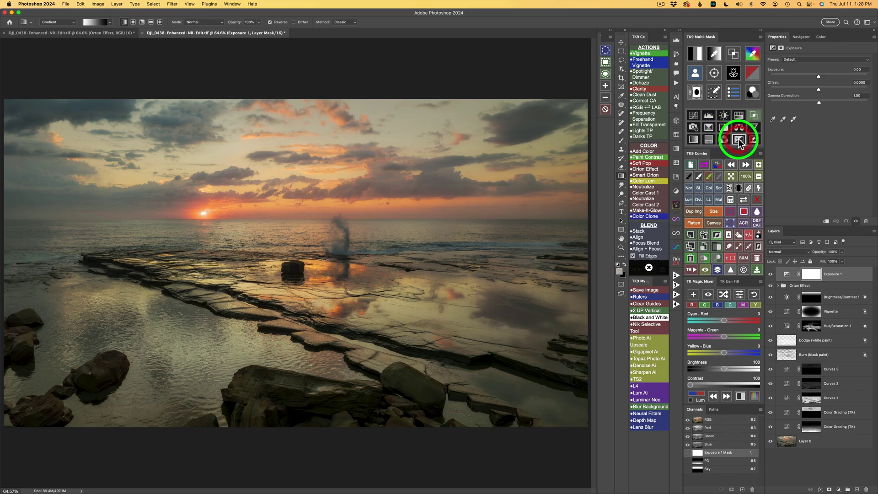
{"action": "left_click", "coordinate": [861, 69]}
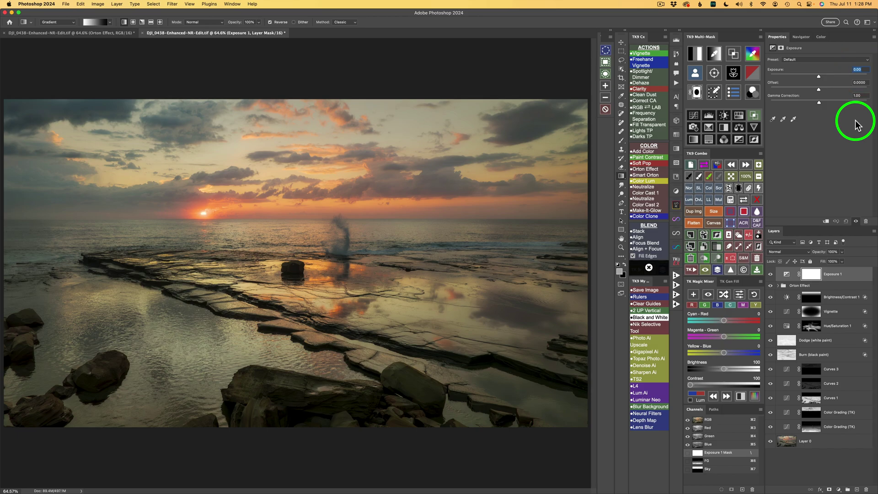
{"action": "key", "text": "shift+Up"}
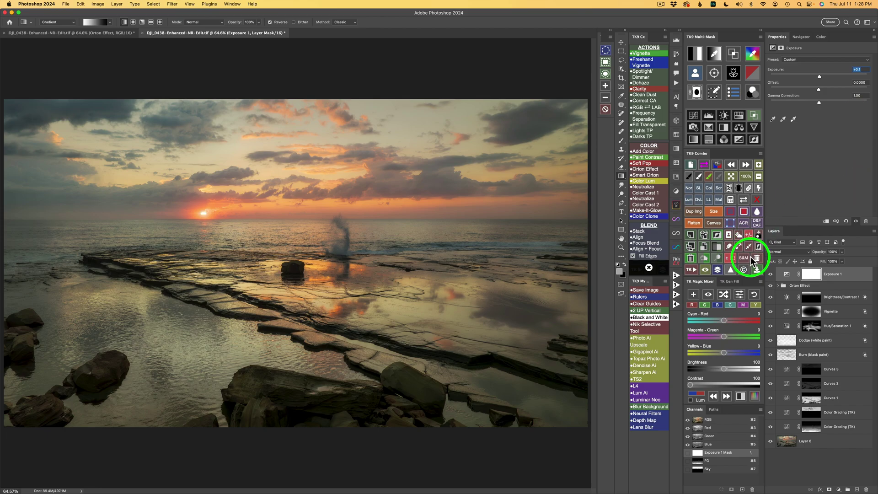
{"action": "left_click", "coordinate": [770, 274]}
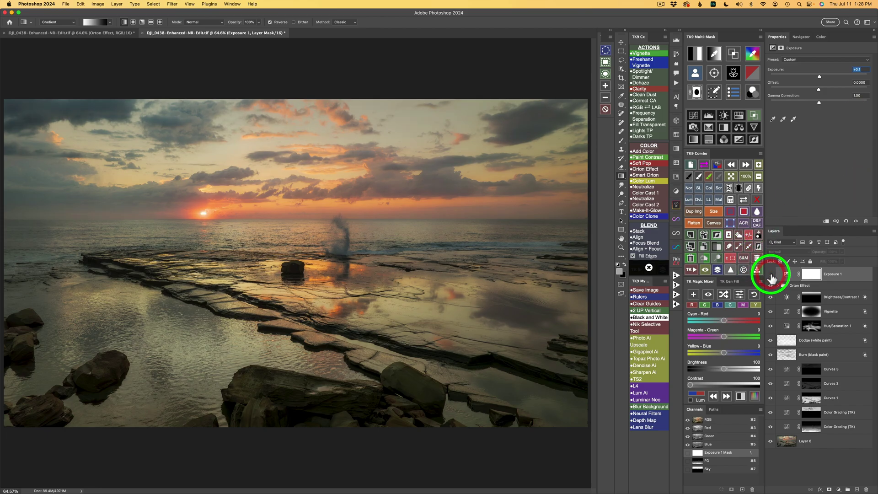
{"action": "left_click", "coordinate": [770, 274]}
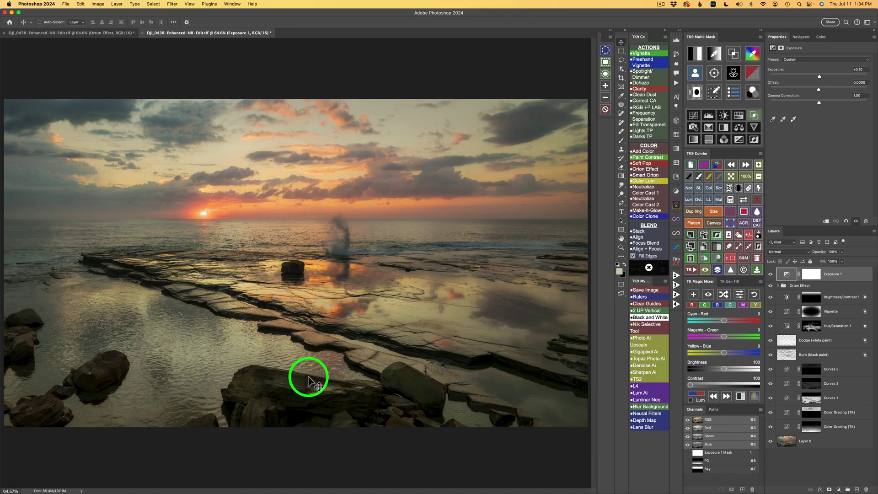
Add a Color Grading layer with warm midtones at hue 39, saturation 26 and blue shadows at hue 217, saturation 13.
{"action": "left_click", "coordinate": [754, 93]}
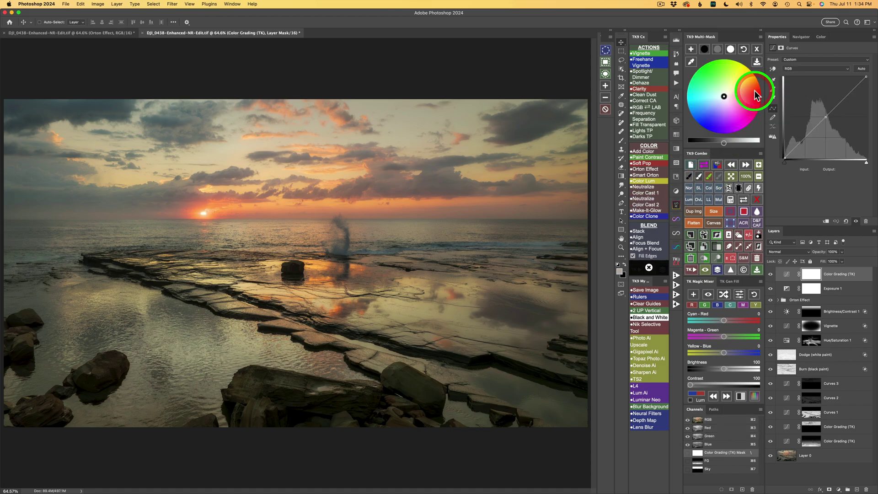
{"action": "left_click", "coordinate": [718, 50]}
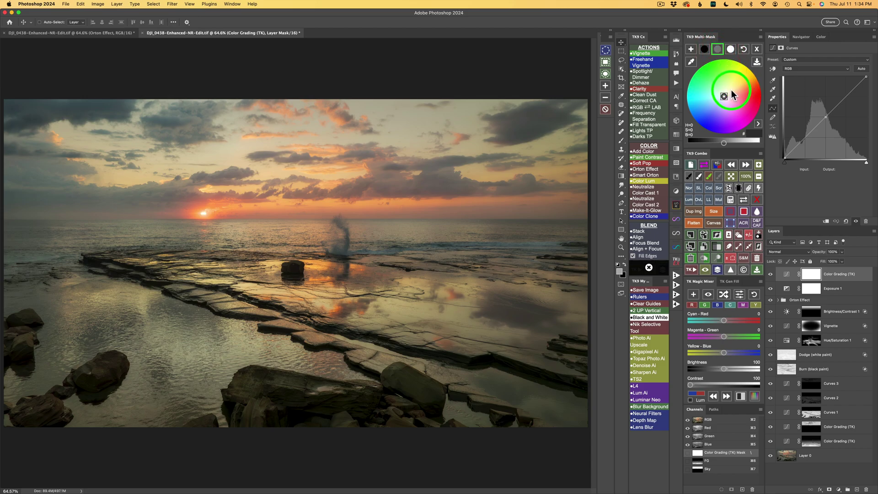
{"action": "left_click", "coordinate": [731, 92]}
{"action": "left_click", "coordinate": [705, 44]}
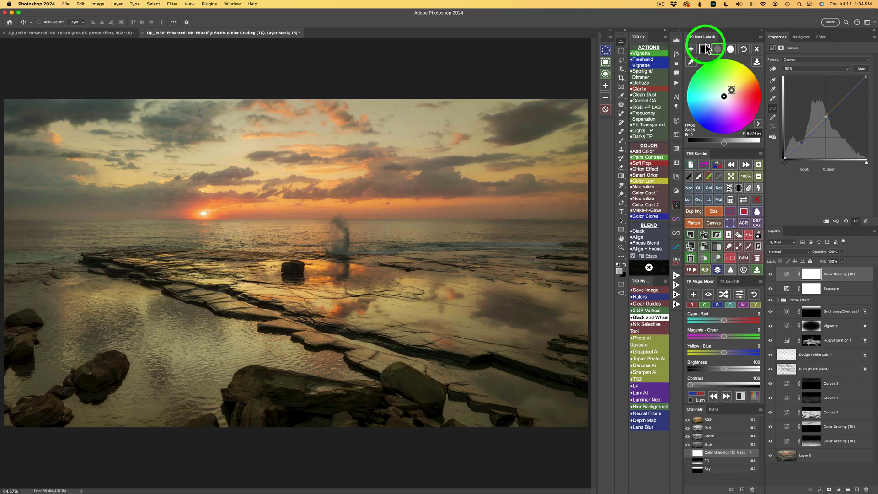
{"action": "left_click", "coordinate": [716, 100]}
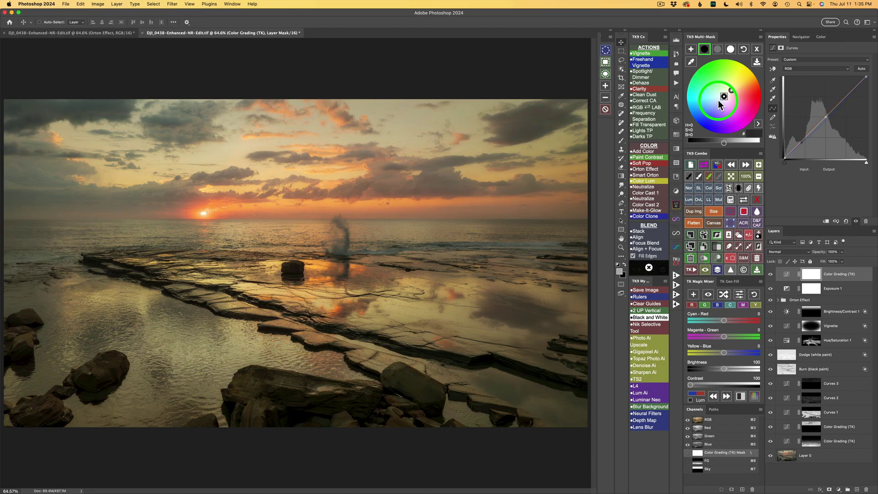
{"action": "left_click", "coordinate": [718, 101]}
{"action": "left_click", "coordinate": [720, 98]}
Turn the Color Grading mask black, draw a gradient revealing the foreground below the sky, and compare with the layer hidden.
{"action": "left_click", "coordinate": [739, 188]}
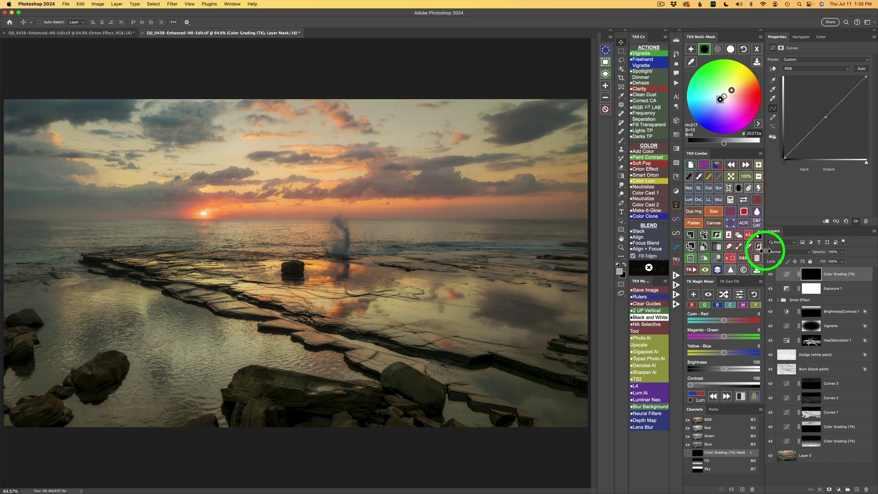
{"action": "left_click", "coordinate": [621, 177]}
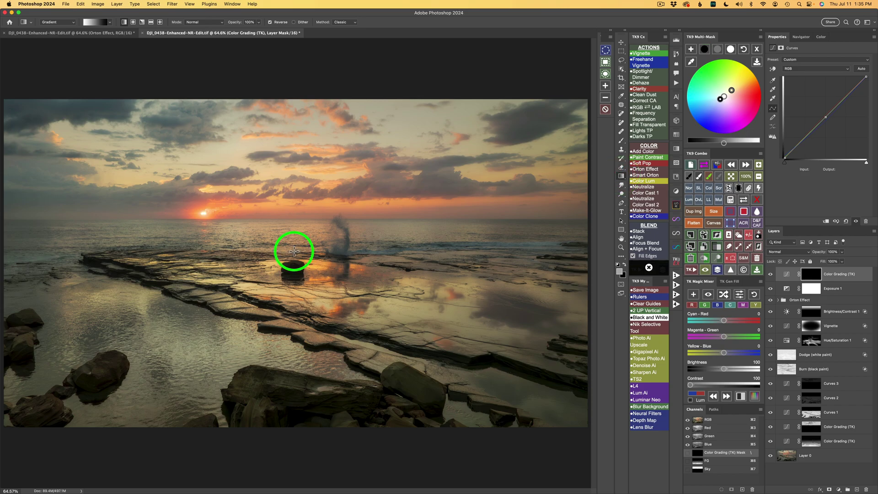
{"action": "left_click_drag", "start_coordinate": [294, 251], "coordinate": [294, 162]}
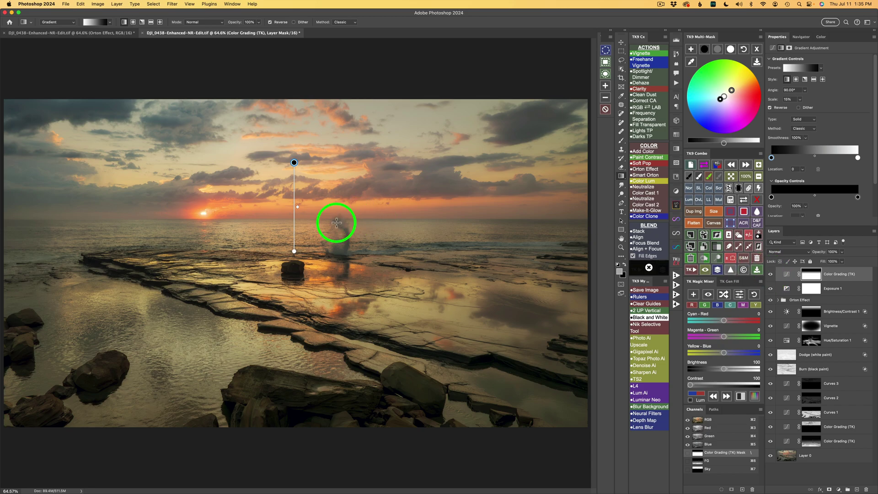
{"action": "left_click", "coordinate": [786, 275]}
{"action": "left_click", "coordinate": [771, 275]}
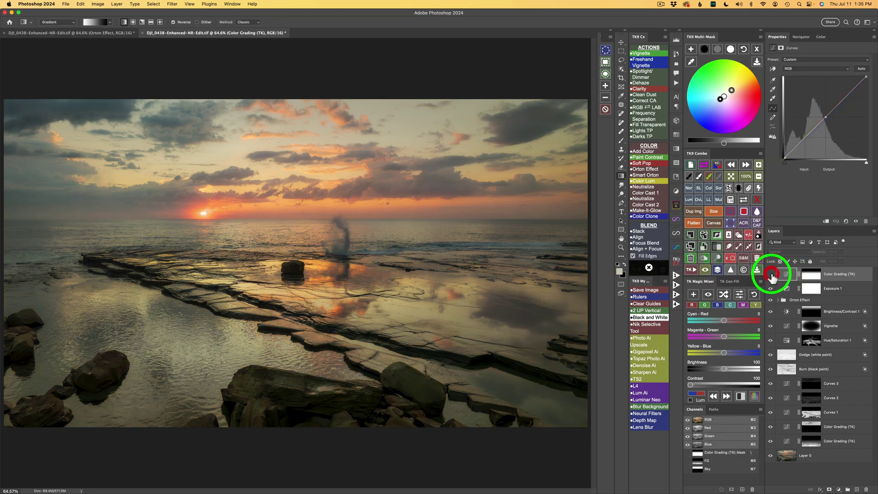
{"action": "left_click", "coordinate": [771, 274]}
Lower the Color Grading layer's opacity to 55%, compare the image with and without it, and leave the color grading controls.
{"action": "left_click", "coordinate": [841, 252]}
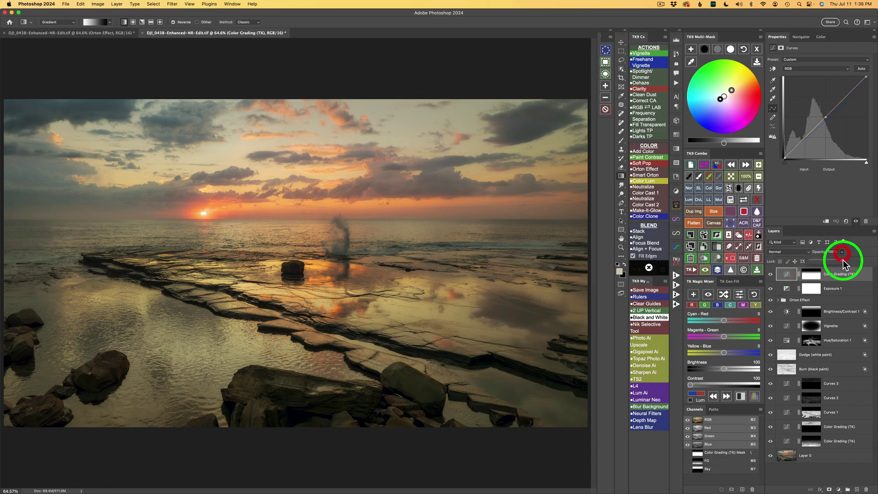
{"action": "left_click_drag", "start_coordinate": [842, 263], "coordinate": [828, 260]}
{"action": "left_click", "coordinate": [771, 274]}
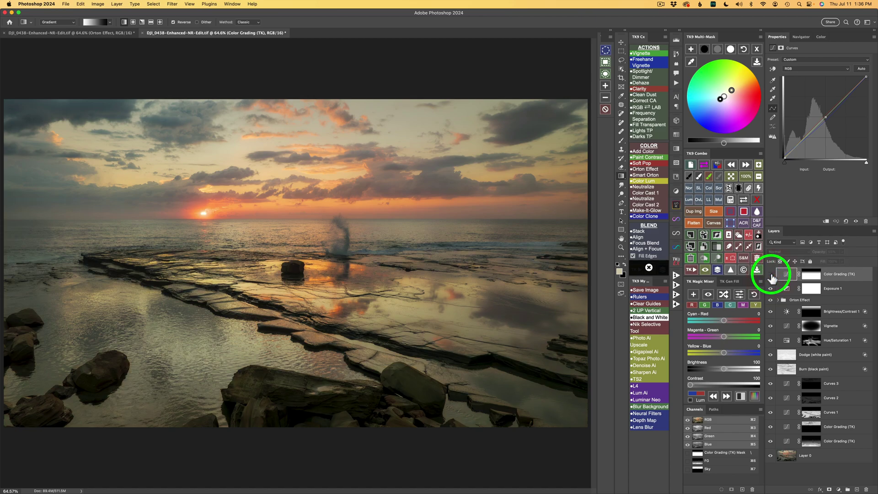
{"action": "left_click", "coordinate": [770, 274]}
{"action": "left_click", "coordinate": [771, 275]}
{"action": "left_click", "coordinate": [772, 274]}
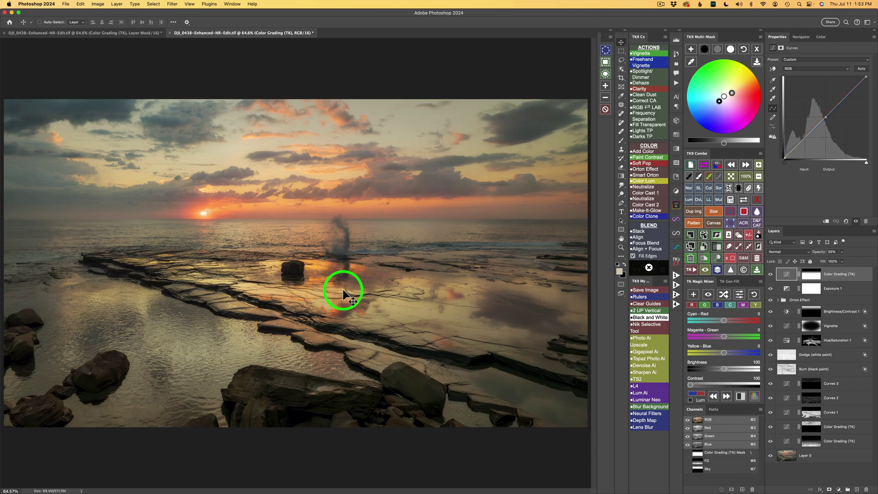
{"action": "left_click", "coordinate": [732, 93]}
{"action": "left_click", "coordinate": [757, 49]}
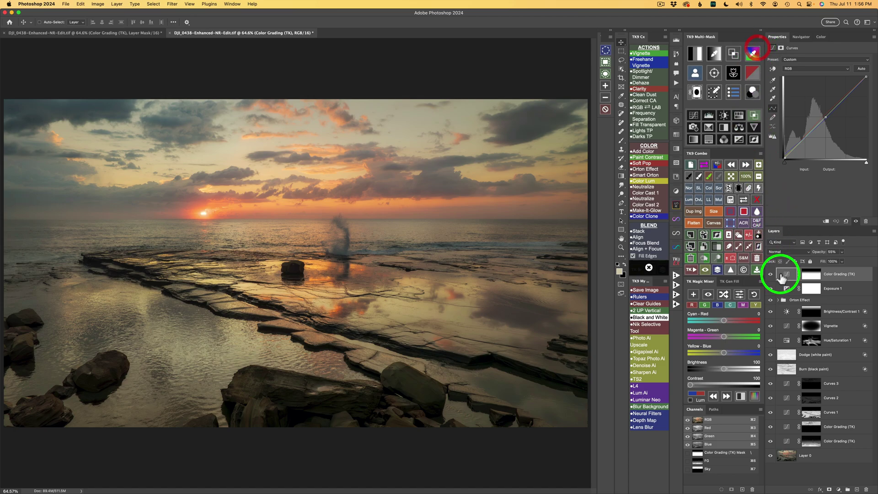
Build a mask from a picked bright sky tone and output it as a selection on a new Burn (black paint) layer.
{"action": "left_click", "coordinate": [715, 52]}
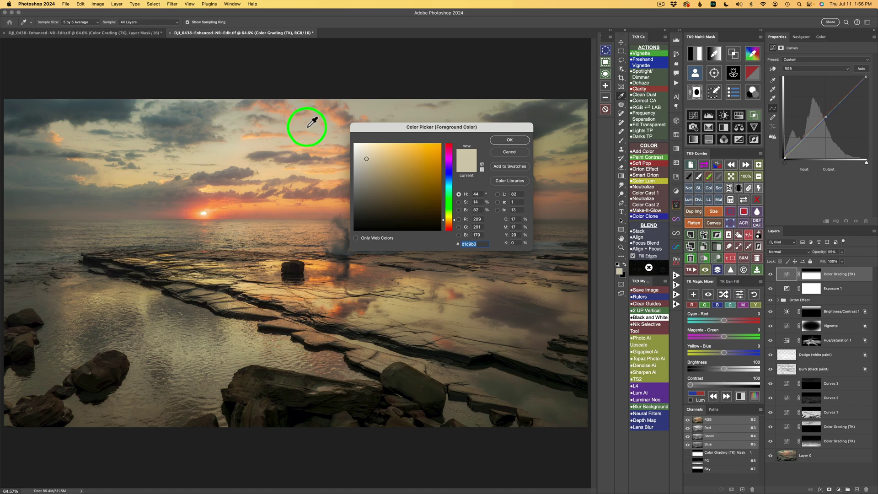
{"action": "left_click", "coordinate": [507, 140]}
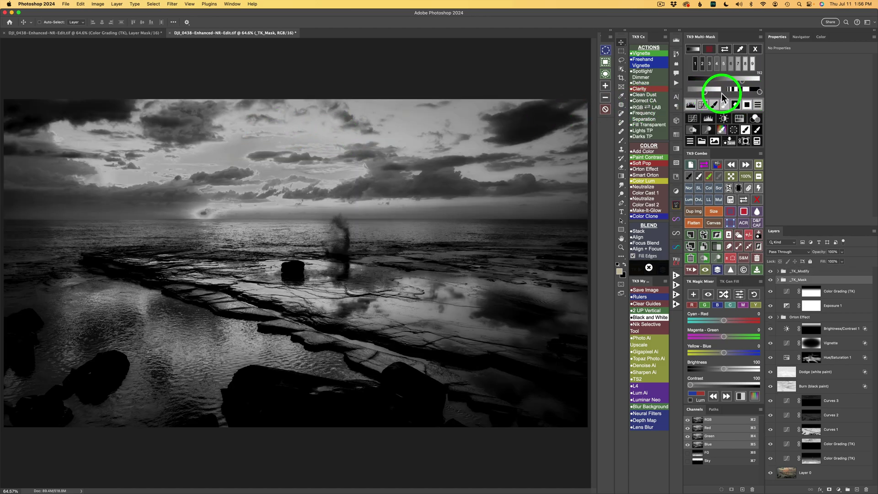
{"action": "left_click", "coordinate": [696, 128]}
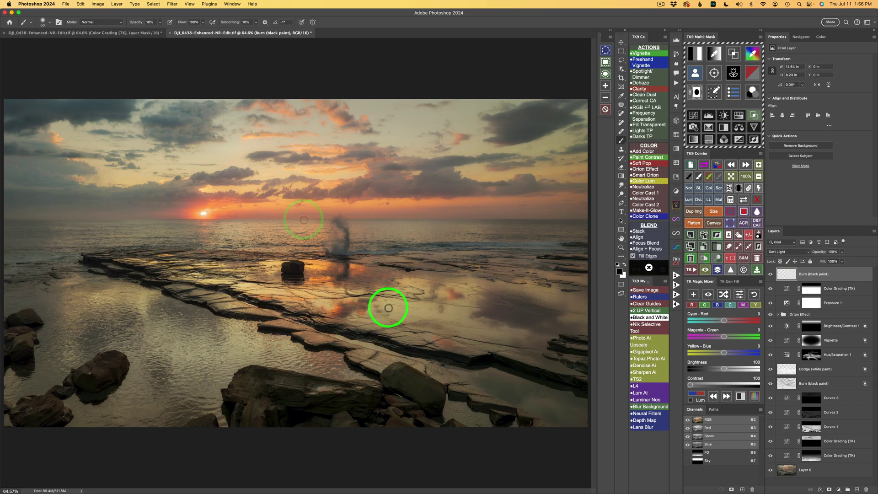
Darken the bright areas of the upper sky by painting black at 10% opacity with a large brush on the Burn layer.
{"action": "left_click_drag", "start_coordinate": [271, 145], "coordinate": [353, 143]}
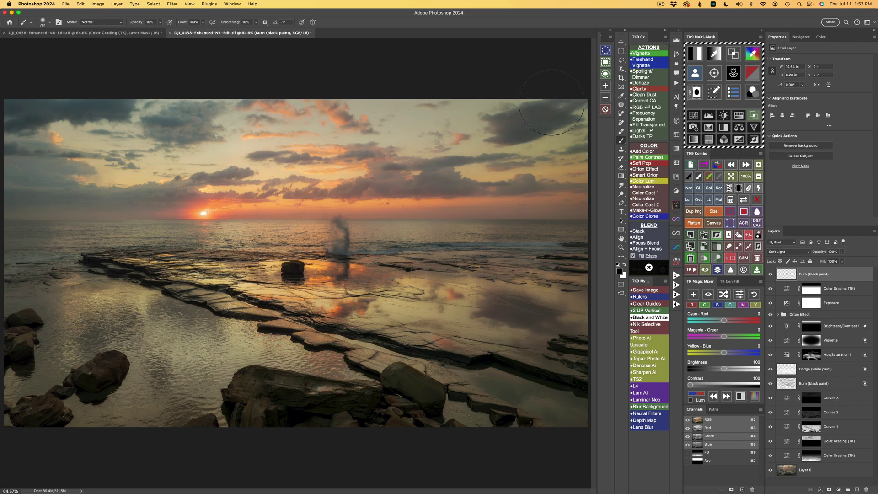
{"action": "mouse_move", "coordinate": [426, 113]}
{"action": "left_mouse_down"}
{"action": "mouse_move", "coordinate": [78, 135]}
{"action": "mouse_move", "coordinate": [174, 127]}
{"action": "left_mouse_up"}
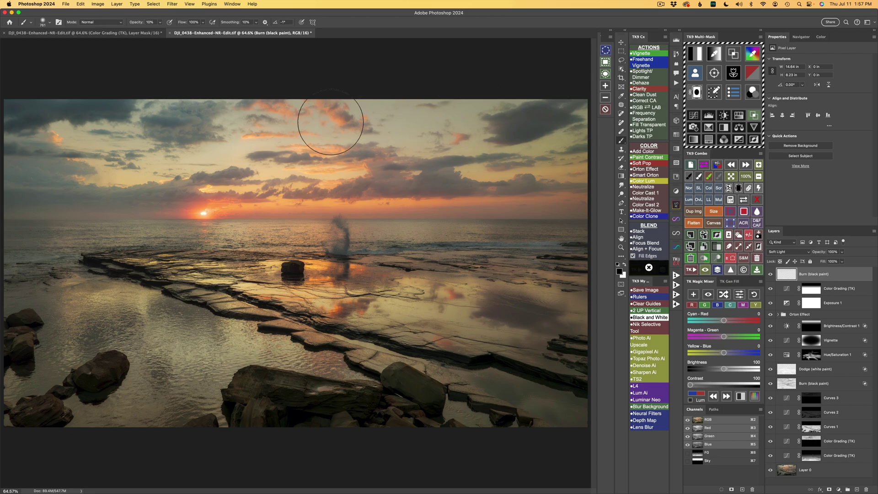
{"action": "left_click", "coordinate": [233, 139]}
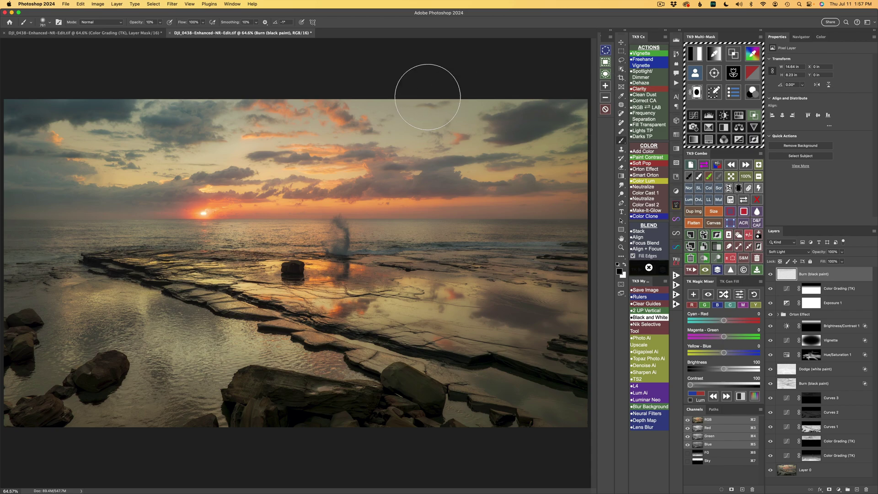
{"action": "left_click", "coordinate": [427, 97]}
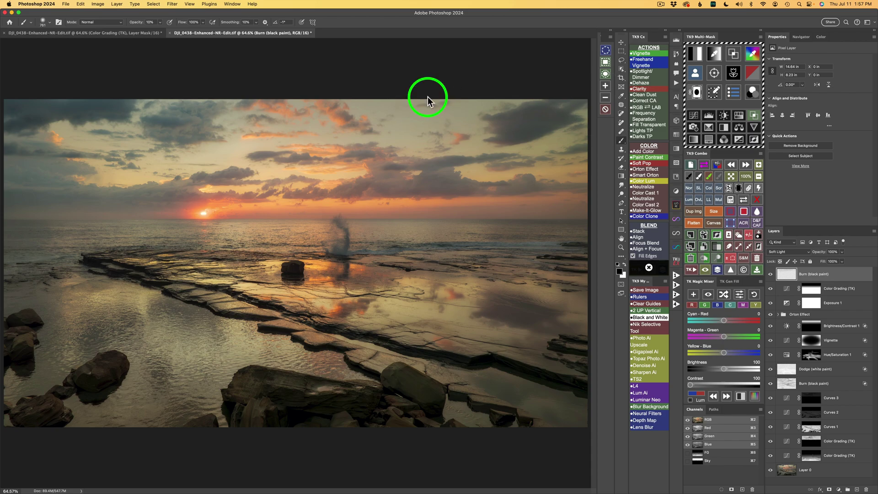
Compare the image with and without the new Burn layer, and the finished edit with the original photo.
{"action": "left_click", "coordinate": [770, 274]}
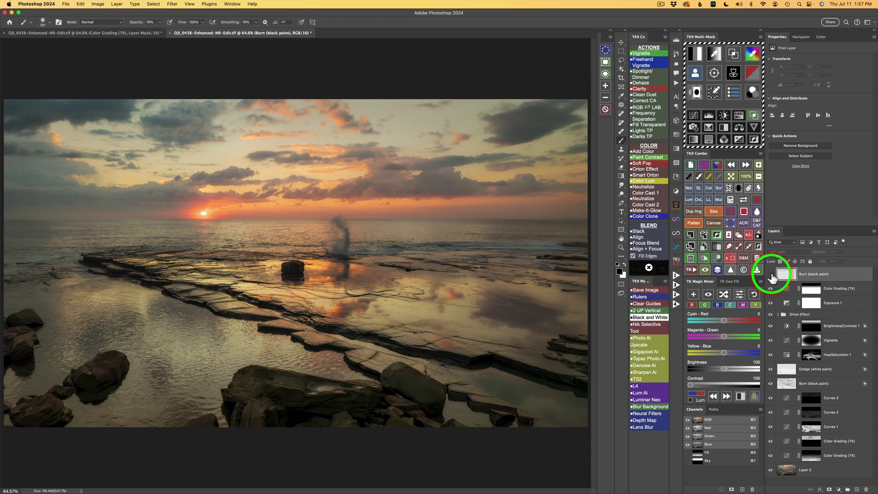
{"action": "left_click", "coordinate": [771, 275]}
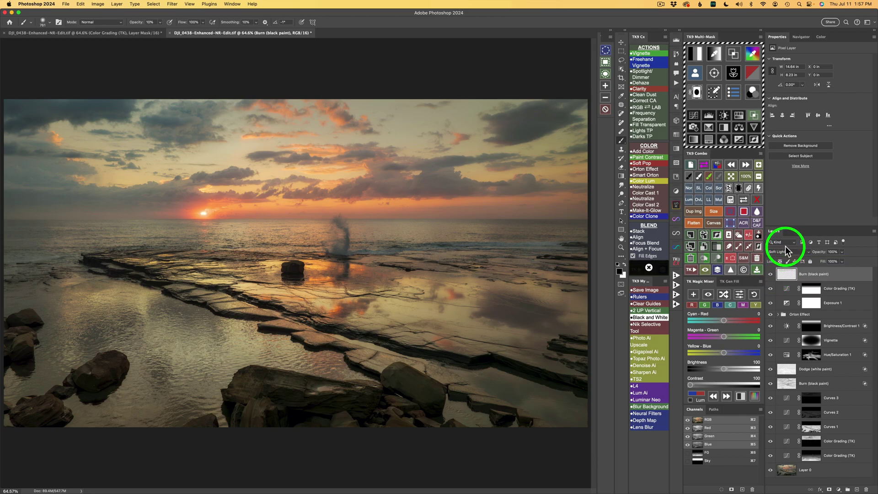
{"action": "left_click", "coordinate": [718, 272]}
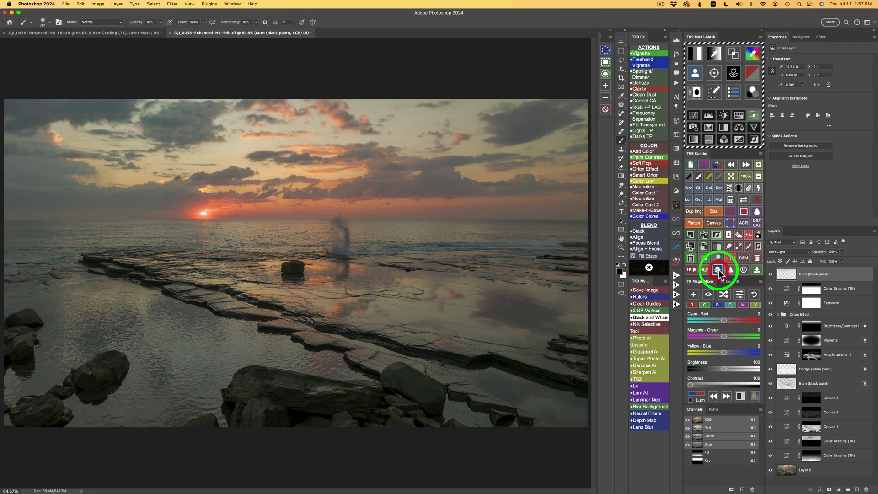
{"action": "left_click", "coordinate": [718, 271]}
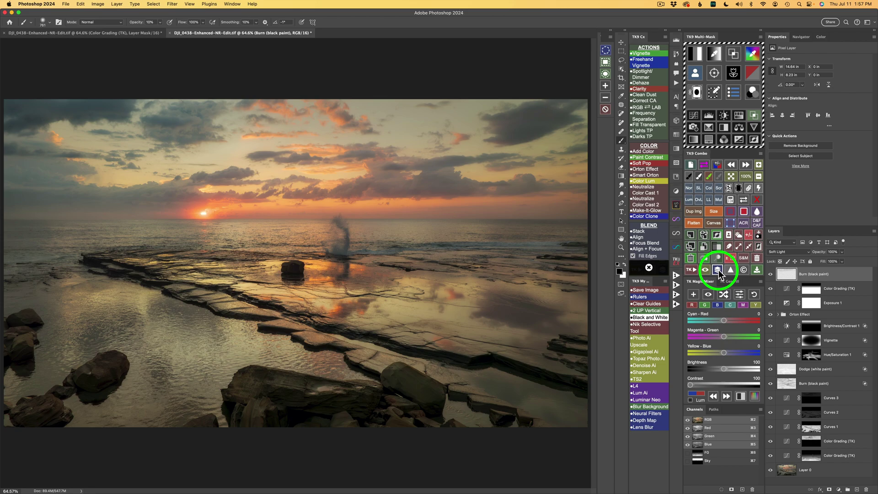